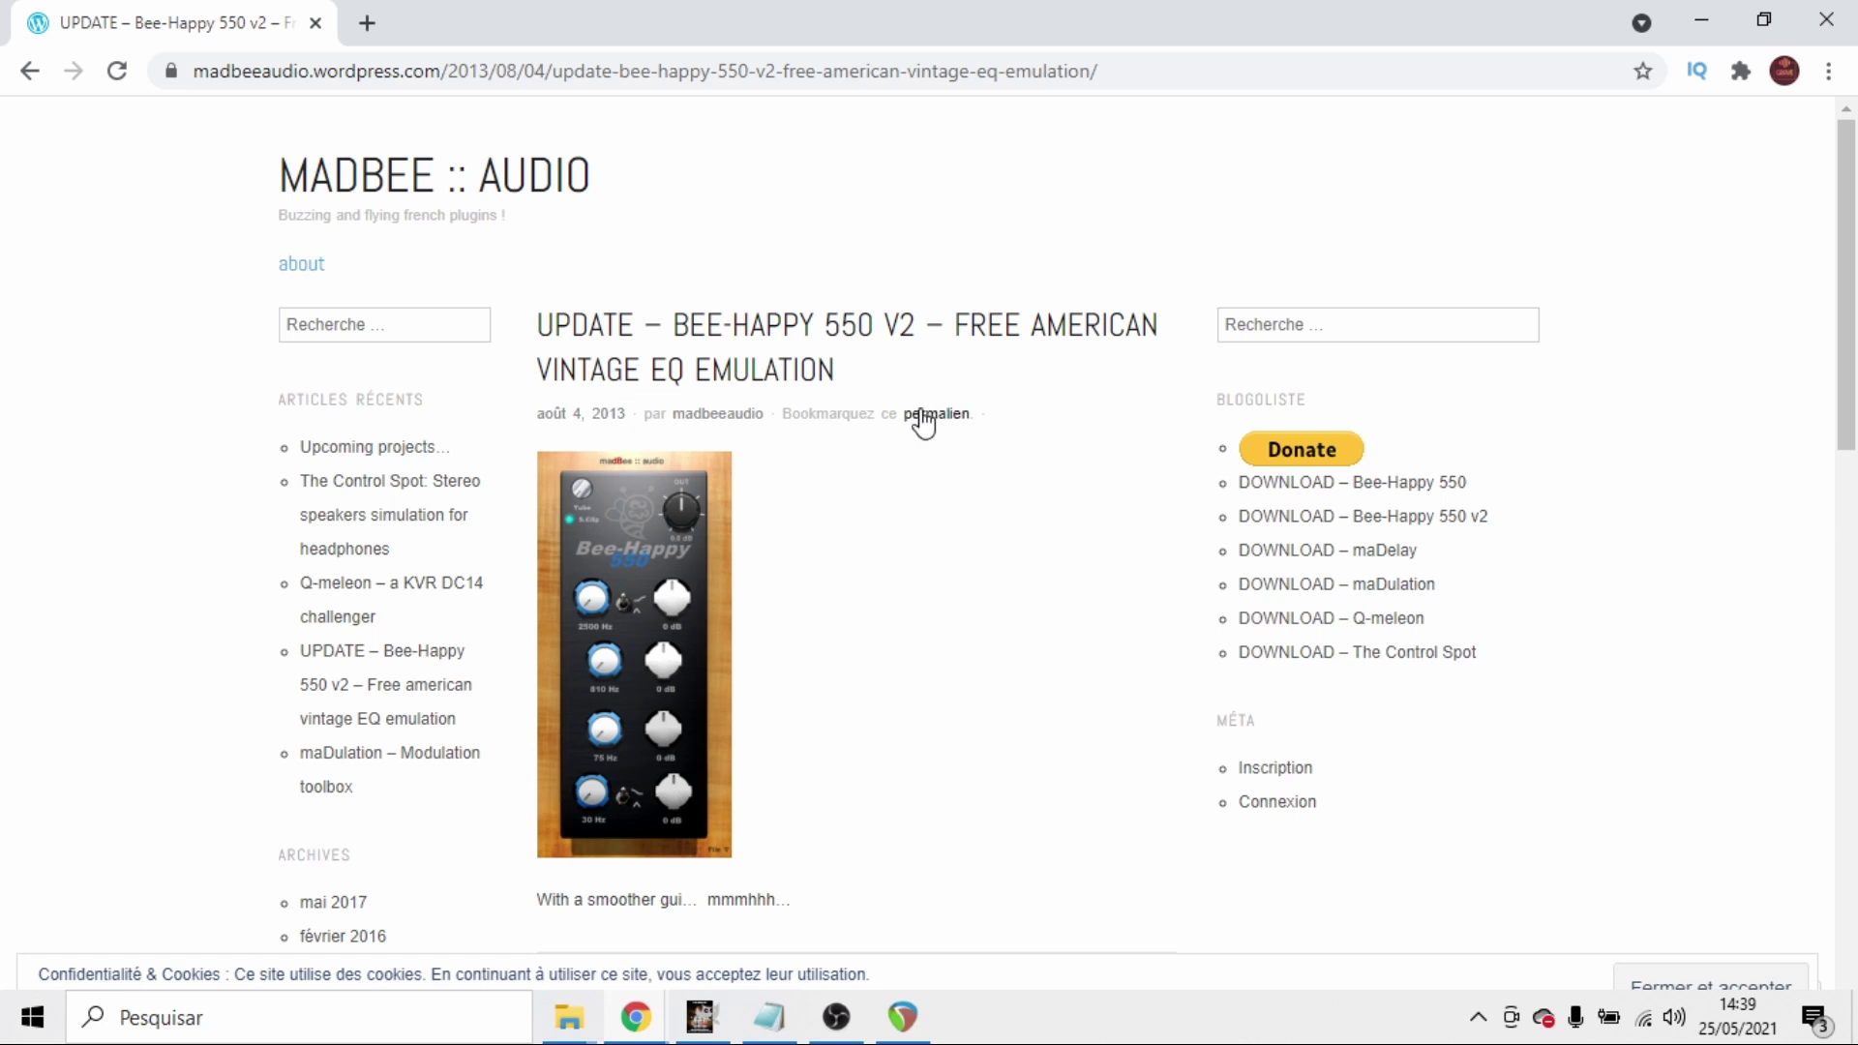
- Download the Bee-Happy 550 v2 zip from the MadBee Audio page directly through its Dropbox link
{"action": "scroll", "coordinate": [978, 496], "scroll_direction": "down", "scroll_amount": 1}
{"action": "scroll", "coordinate": [982, 492], "scroll_direction": "down", "scroll_amount": 2}
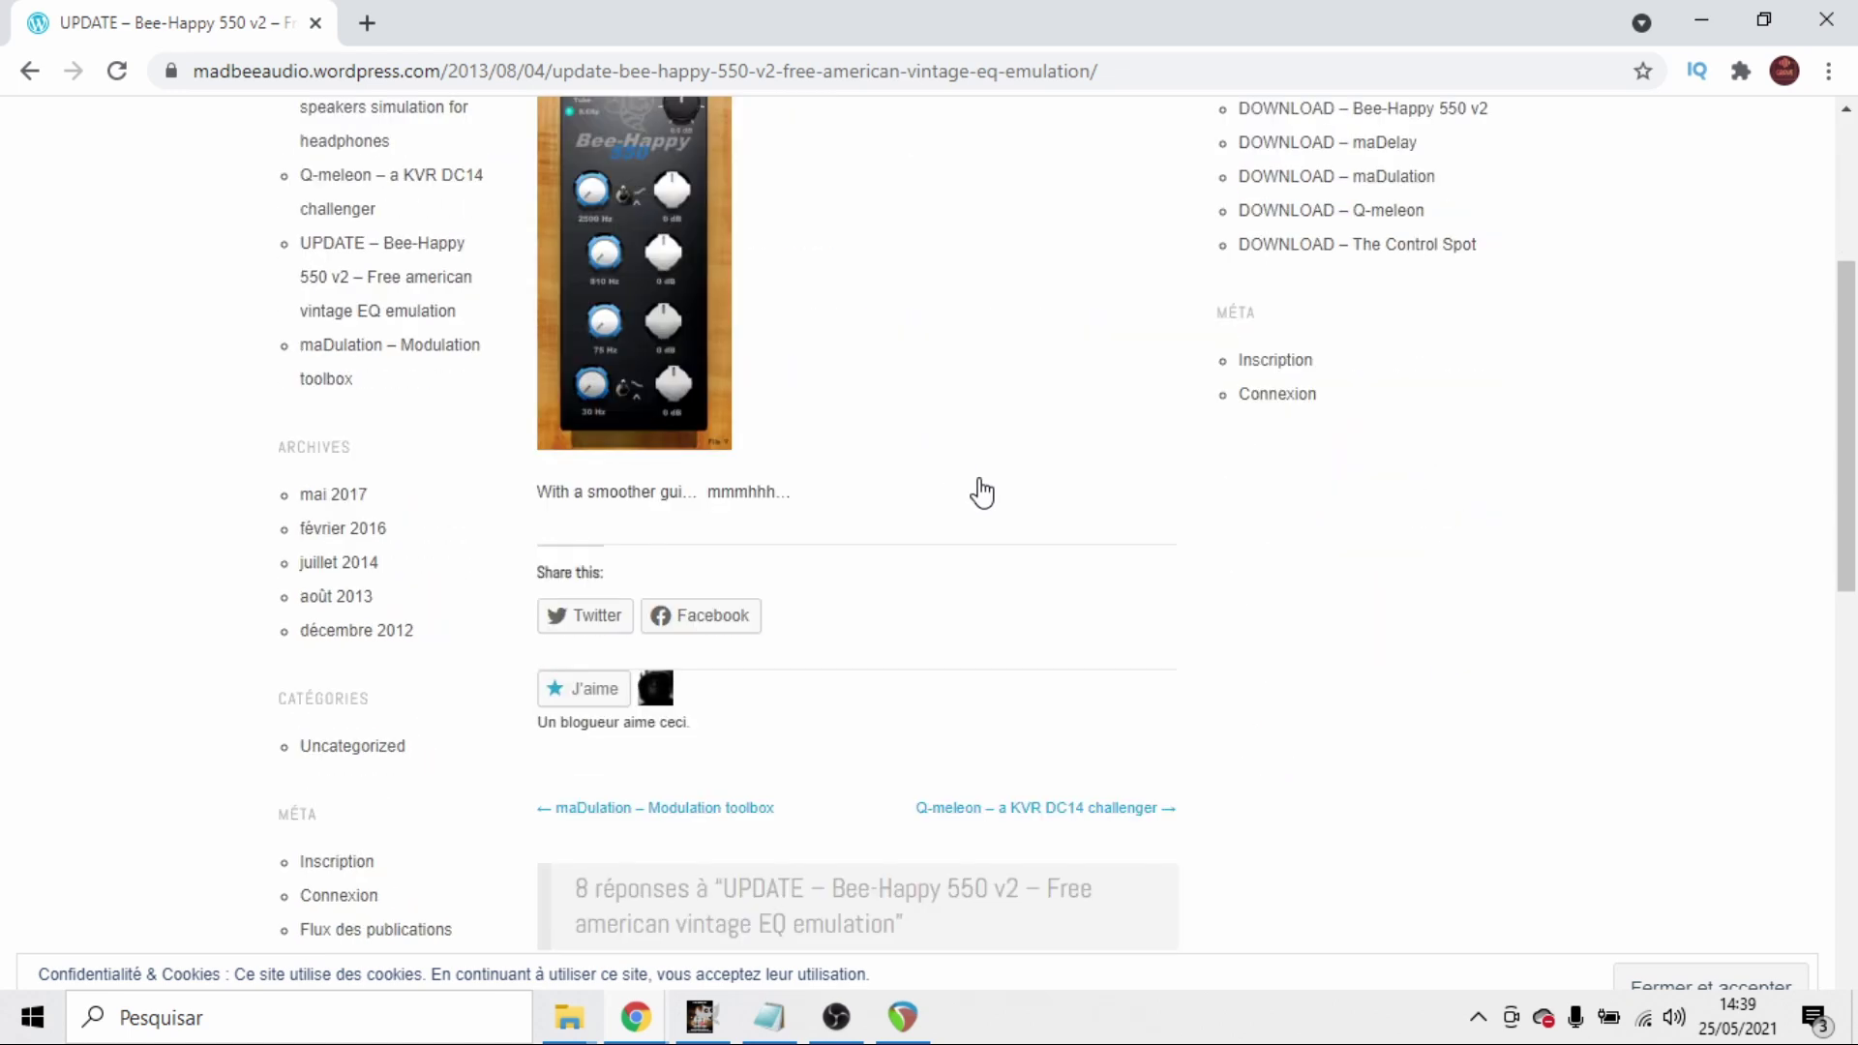
{"action": "scroll", "coordinate": [992, 444], "scroll_direction": "up", "scroll_amount": 2}
{"action": "scroll", "coordinate": [994, 446], "scroll_direction": "up", "scroll_amount": 1}
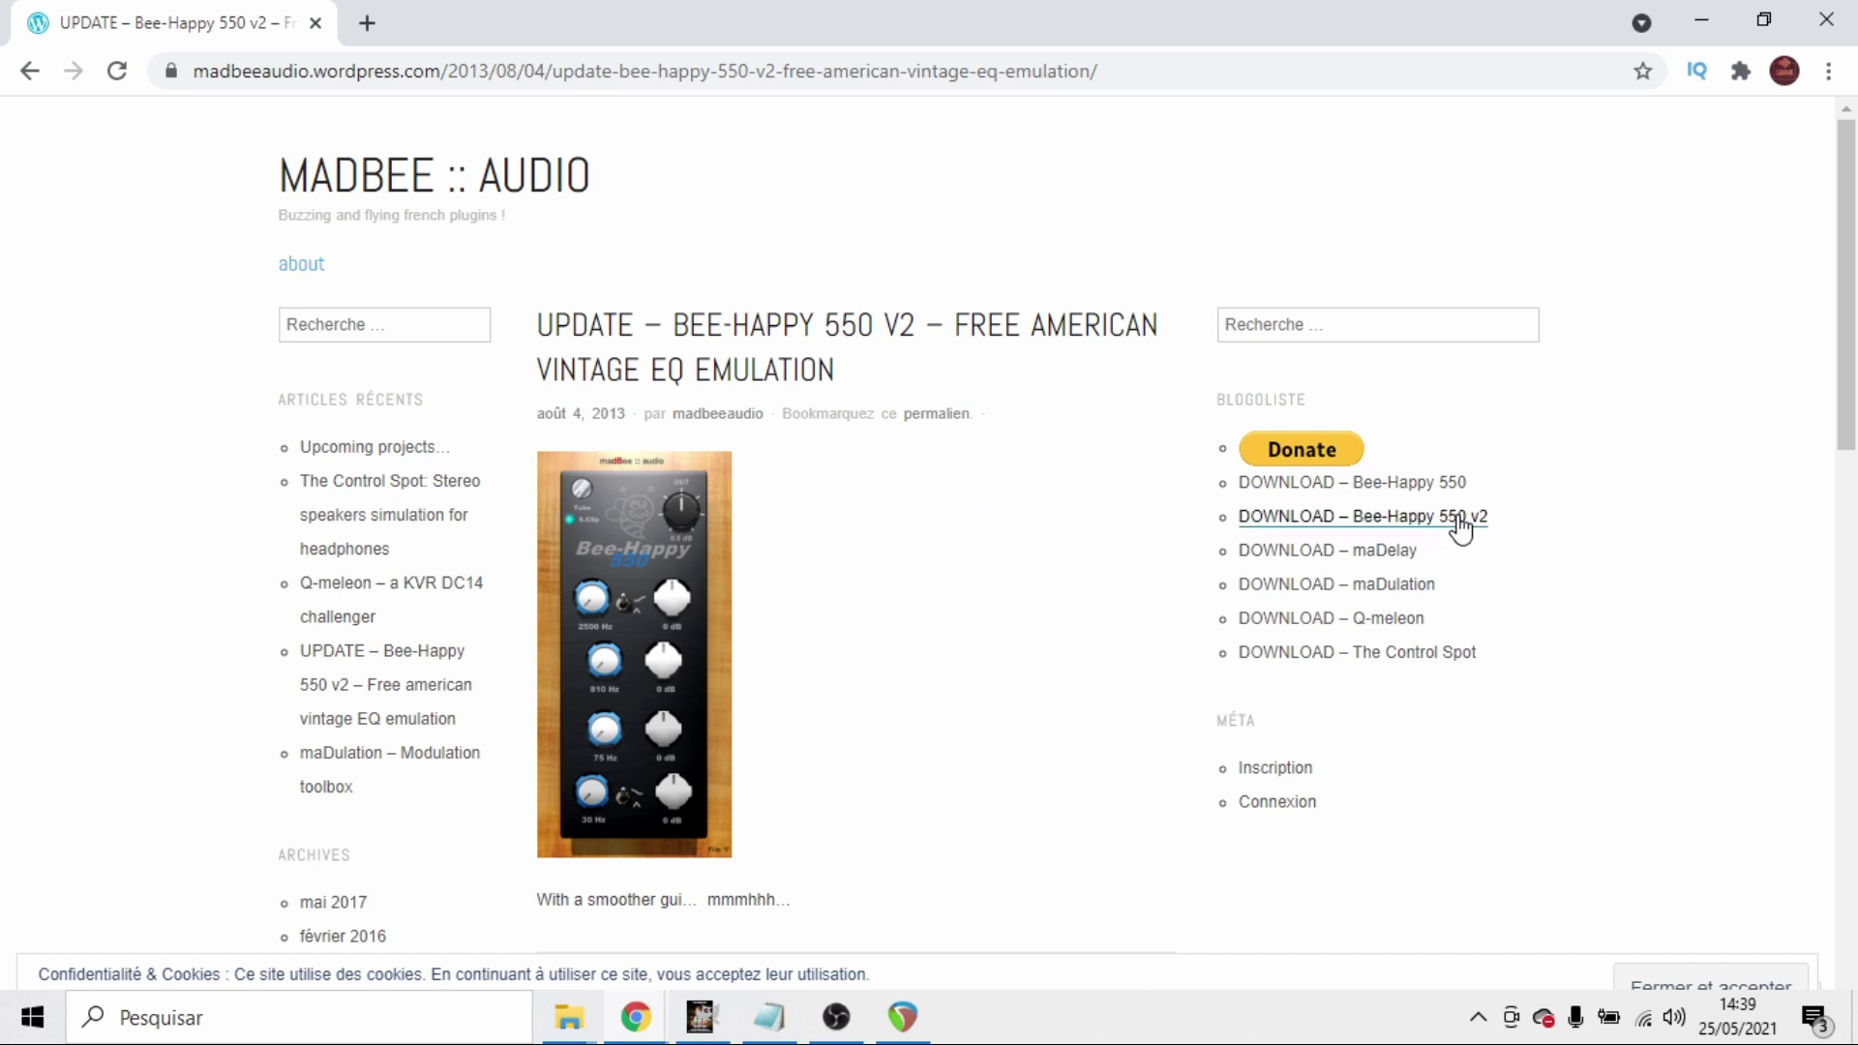
{"action": "left_click", "coordinate": [1423, 531]}
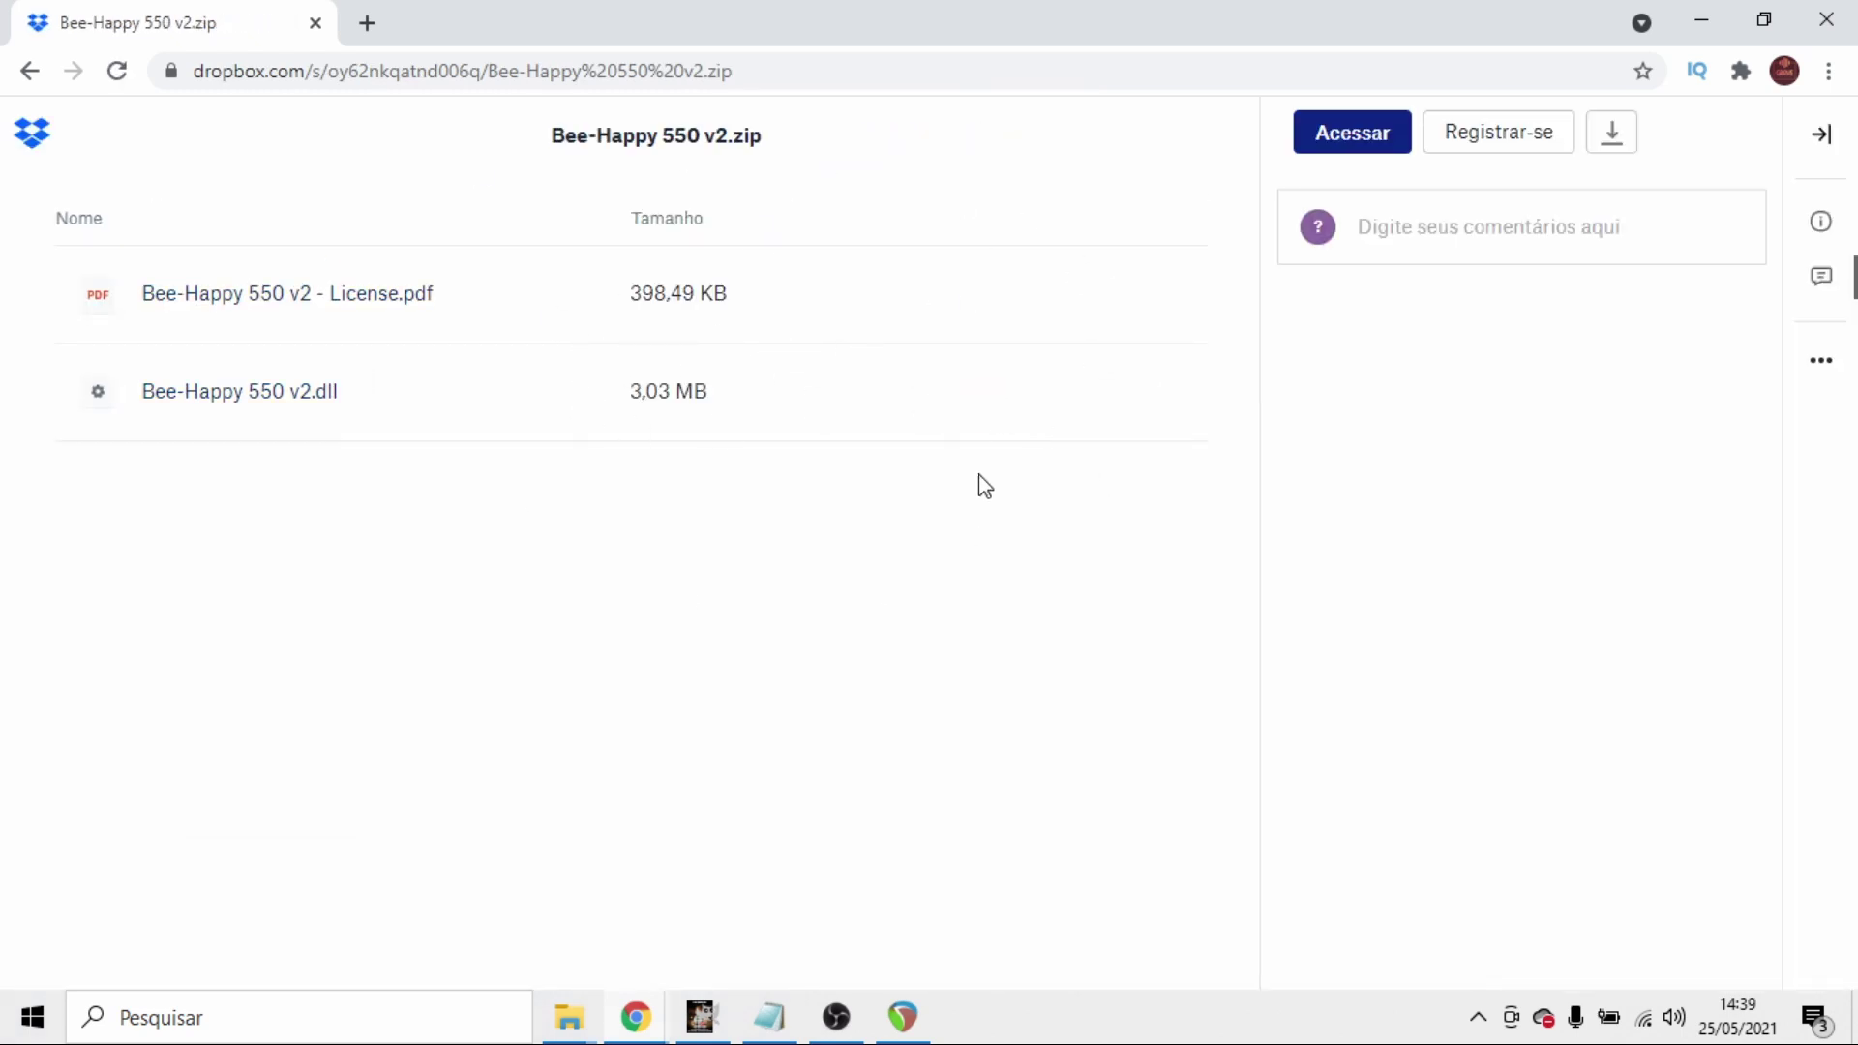
{"action": "left_click", "coordinate": [1614, 147]}
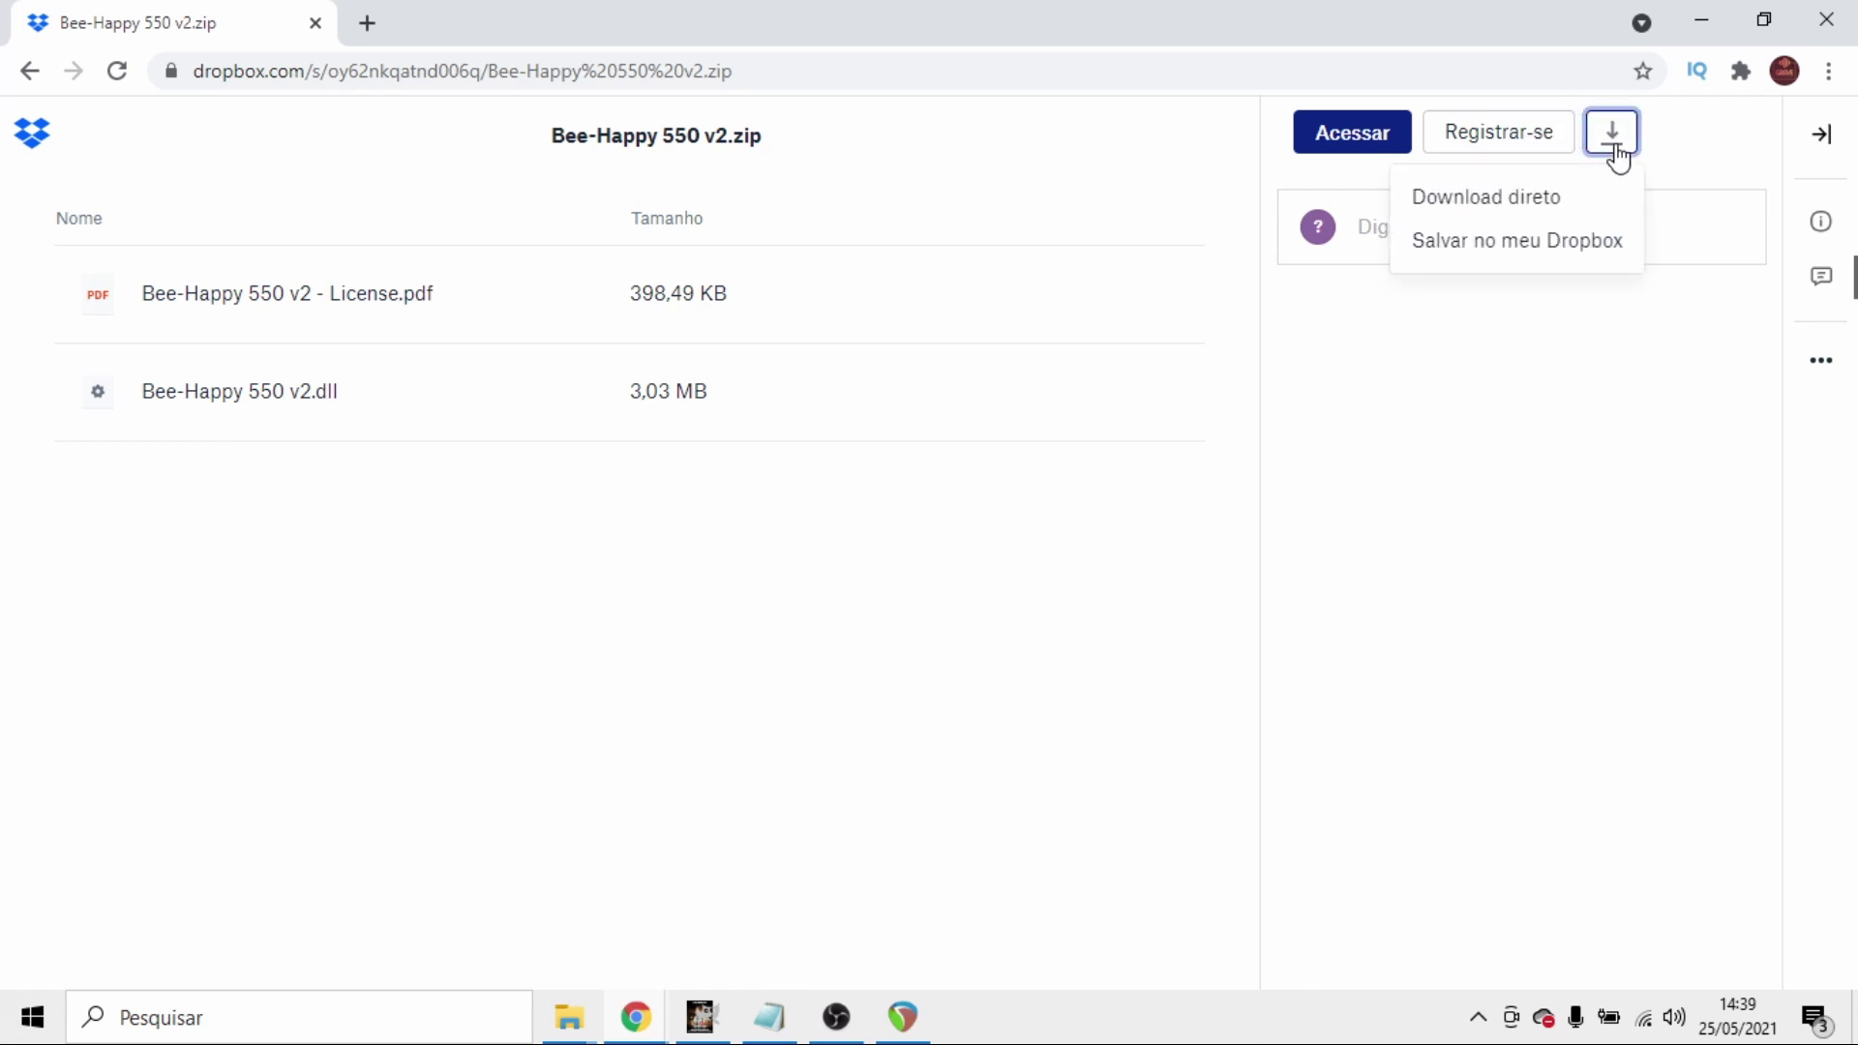
{"action": "left_click", "coordinate": [1488, 199]}
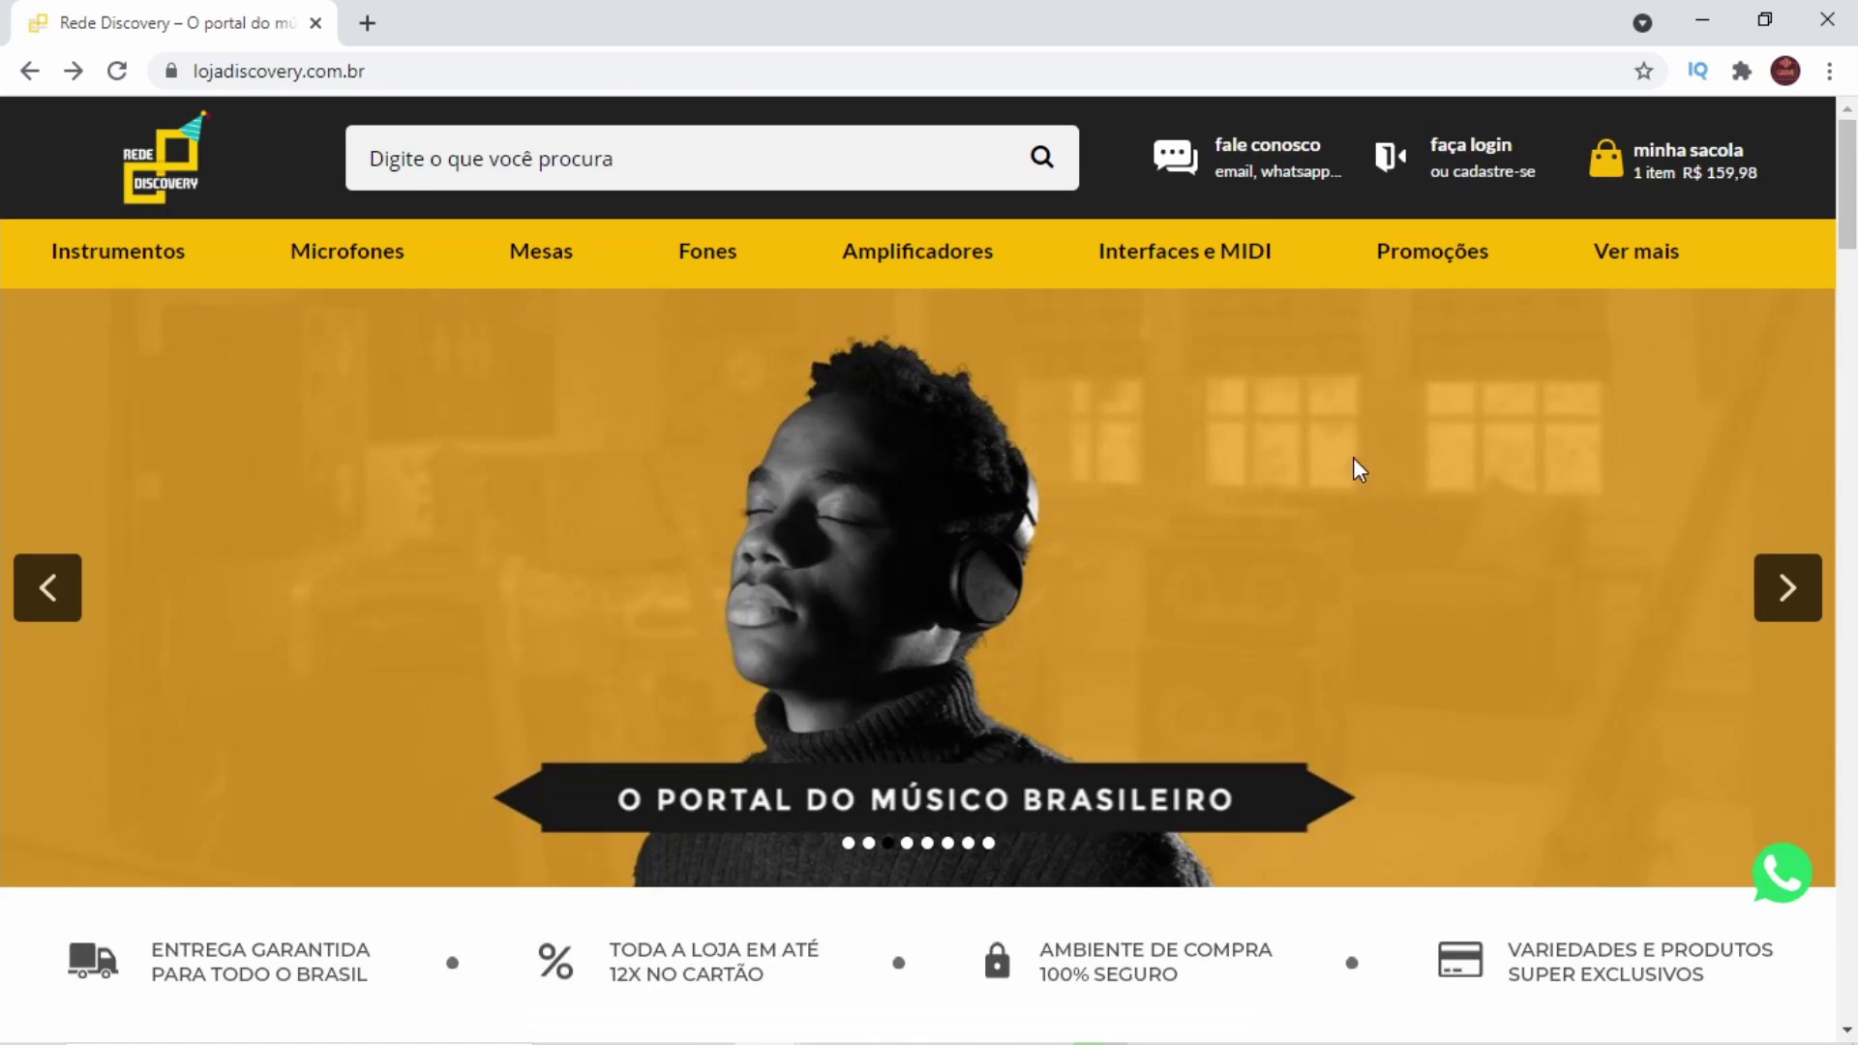
- Look through the Rede Discovery store's home page, including the Lançamentos and Mais Vendidos product carousels
{"action": "scroll", "coordinate": [1353, 457], "scroll_direction": "down", "scroll_amount": 4}
{"action": "scroll", "coordinate": [1351, 474], "scroll_direction": "down", "scroll_amount": 7}
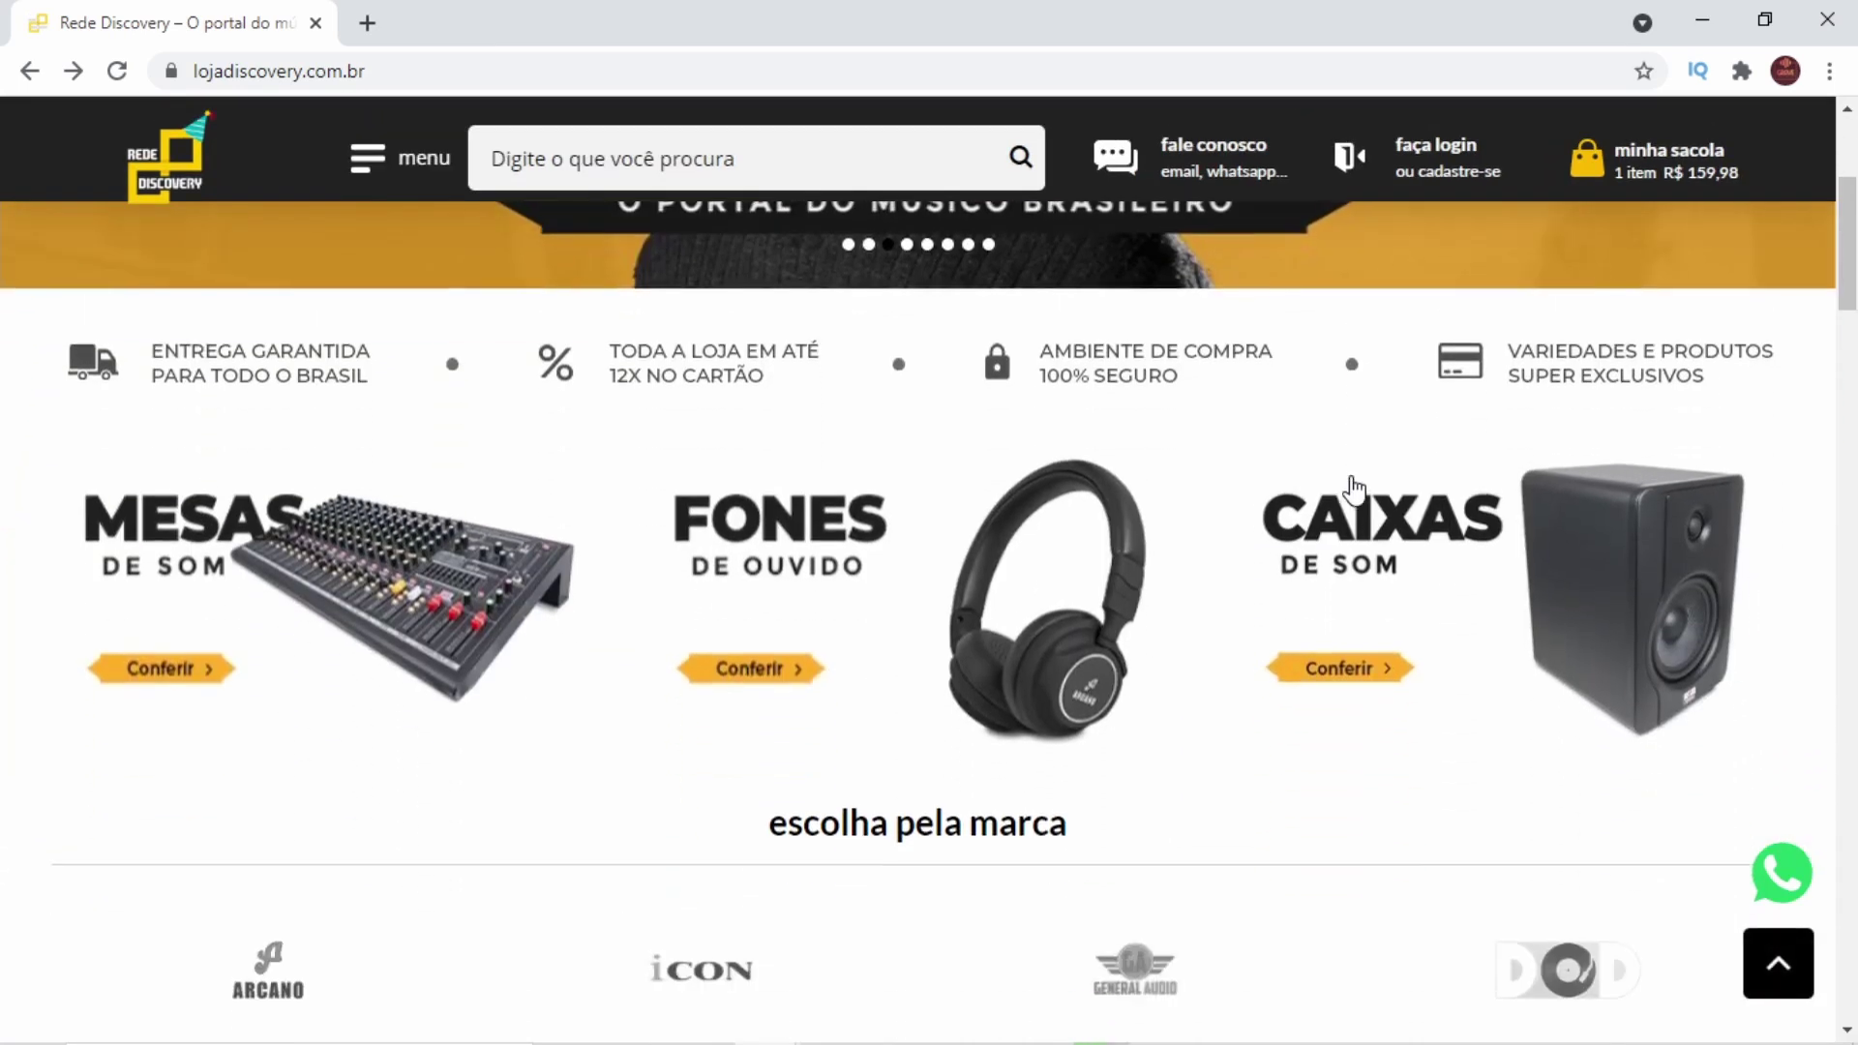
{"action": "scroll", "coordinate": [1341, 503], "scroll_direction": "down", "scroll_amount": 4}
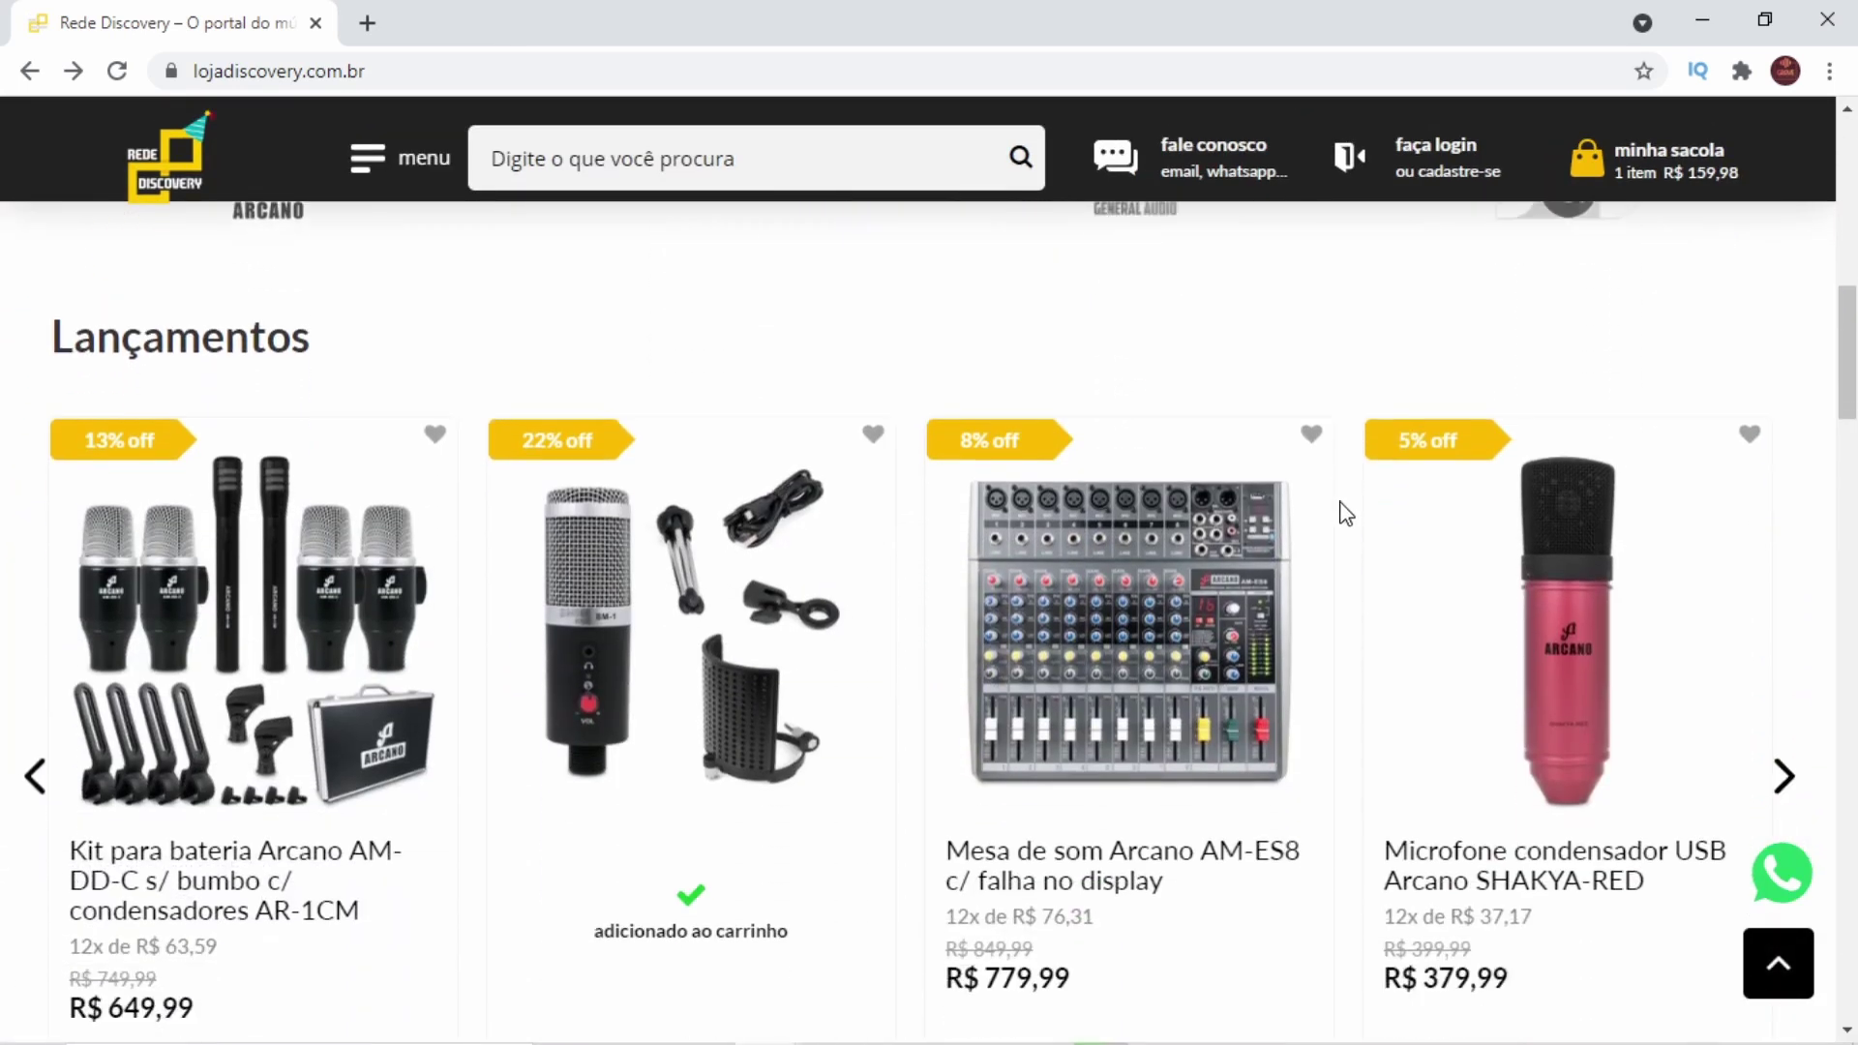
{"action": "left_click", "coordinate": [1792, 629]}
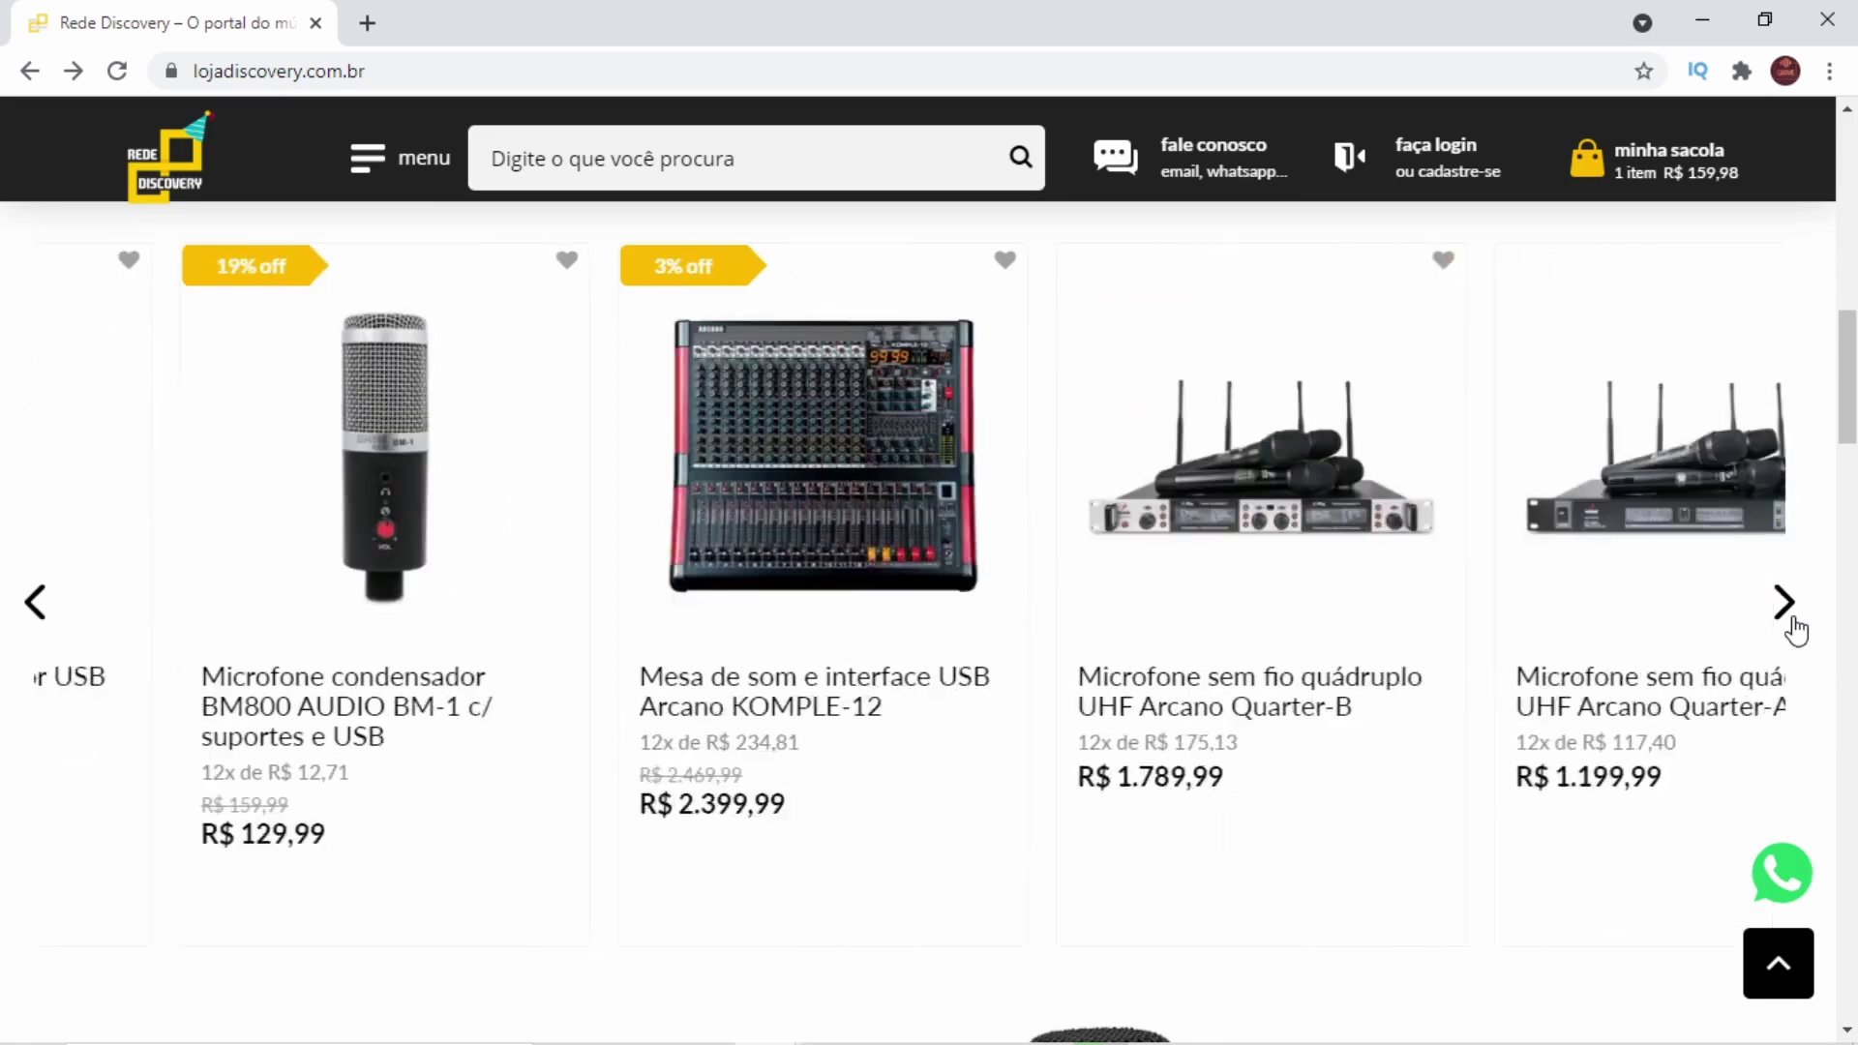
{"action": "left_click", "coordinate": [1793, 629]}
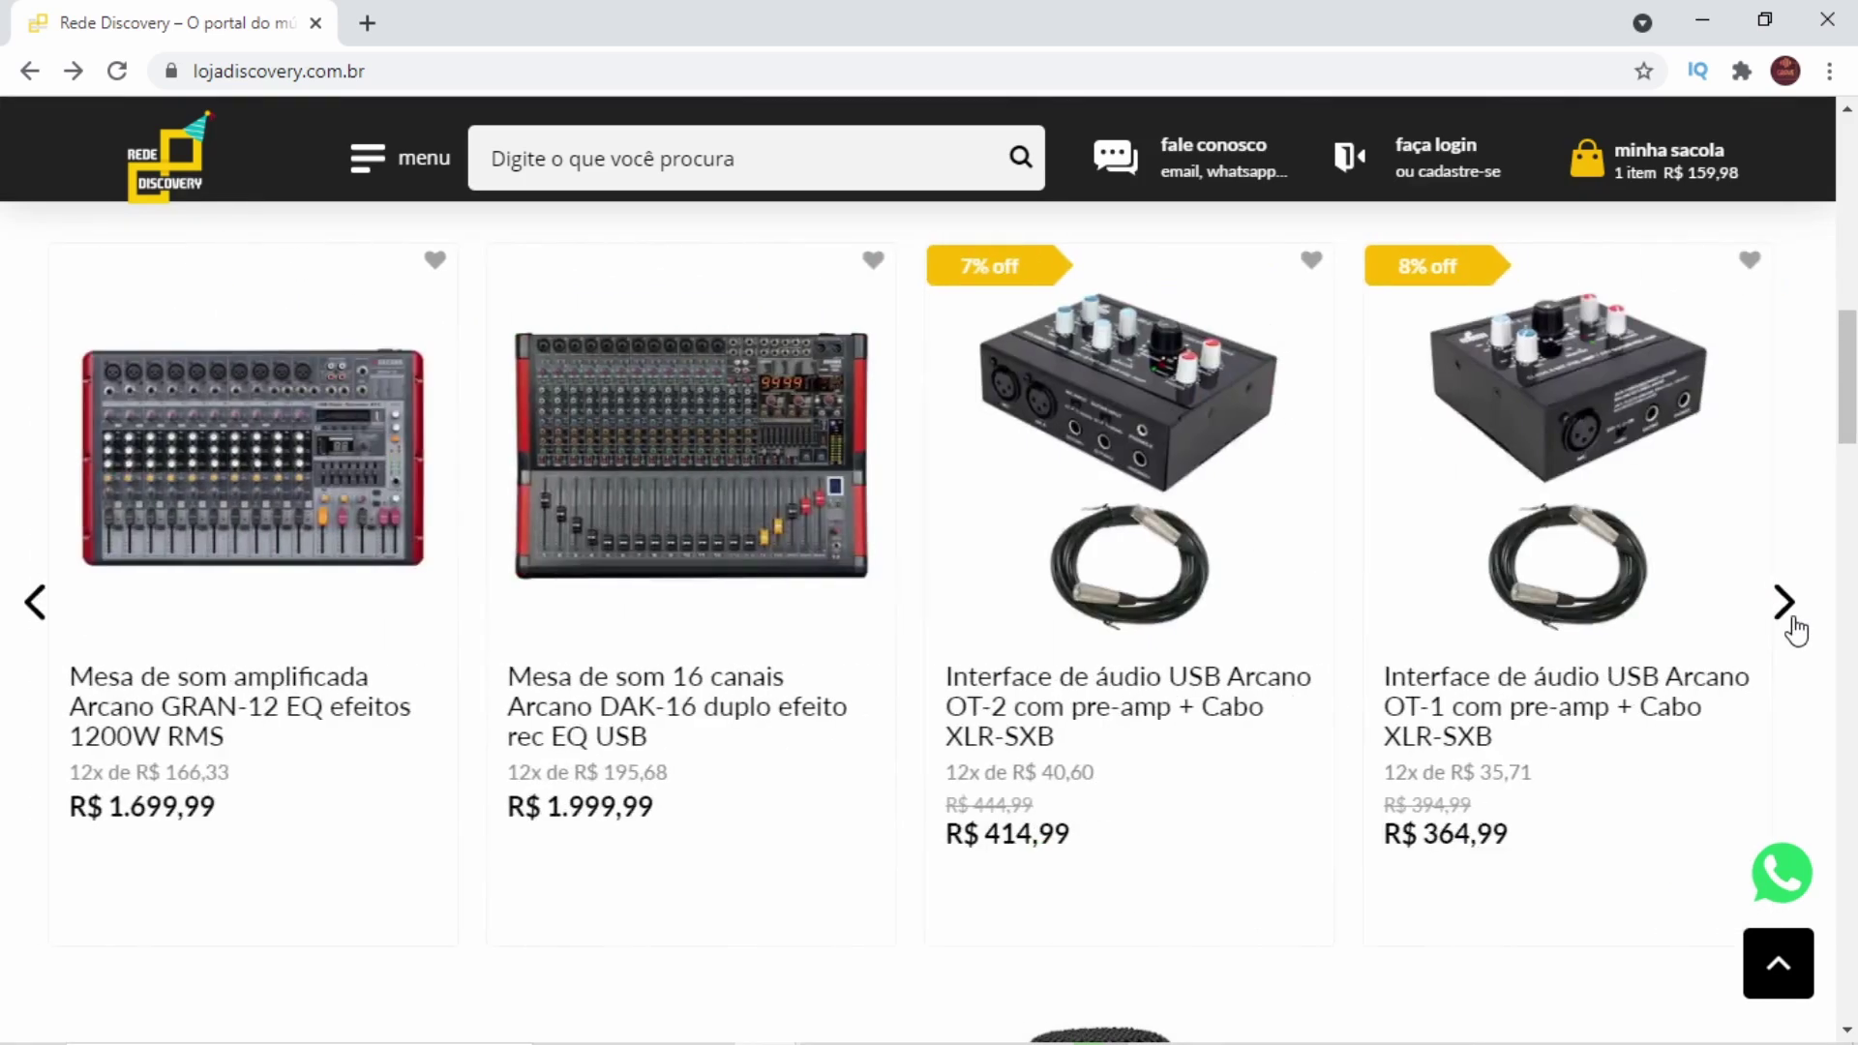
{"action": "left_click", "coordinate": [1793, 629]}
{"action": "scroll", "coordinate": [1548, 697], "scroll_direction": "down", "scroll_amount": 10}
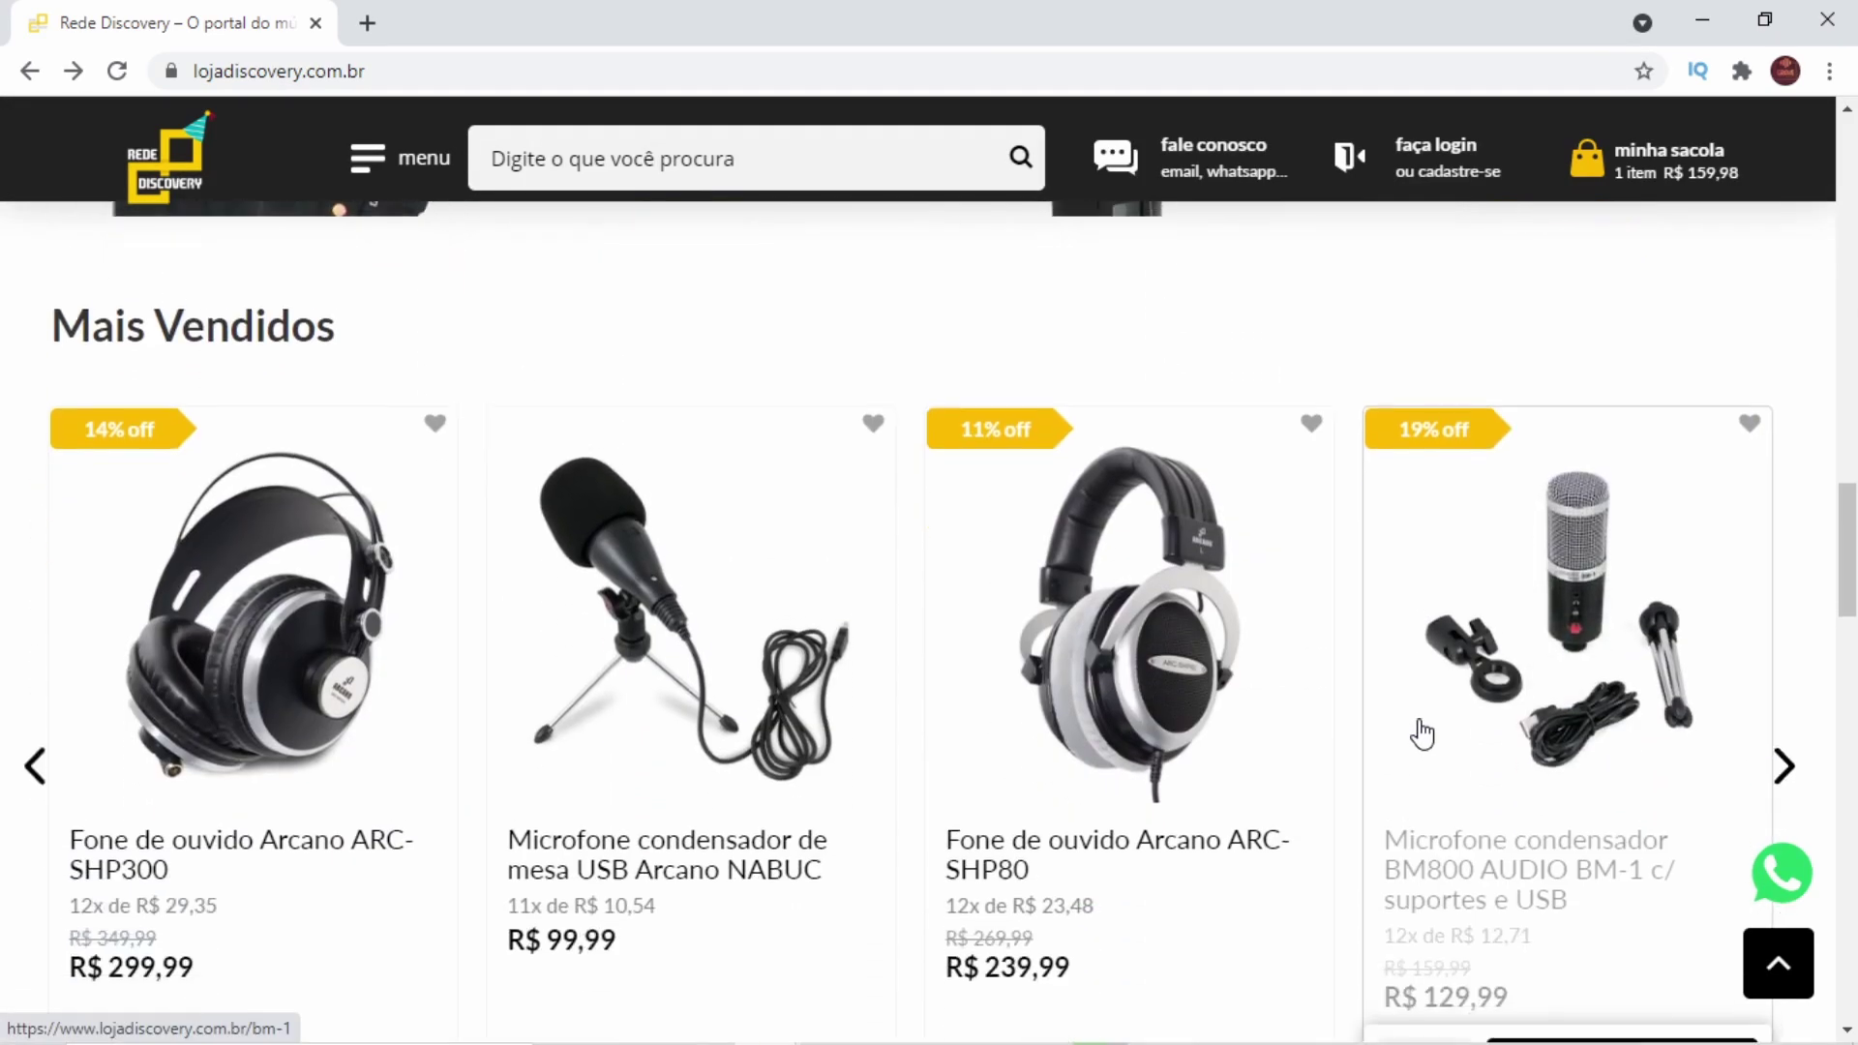
{"action": "left_click", "coordinate": [1783, 637]}
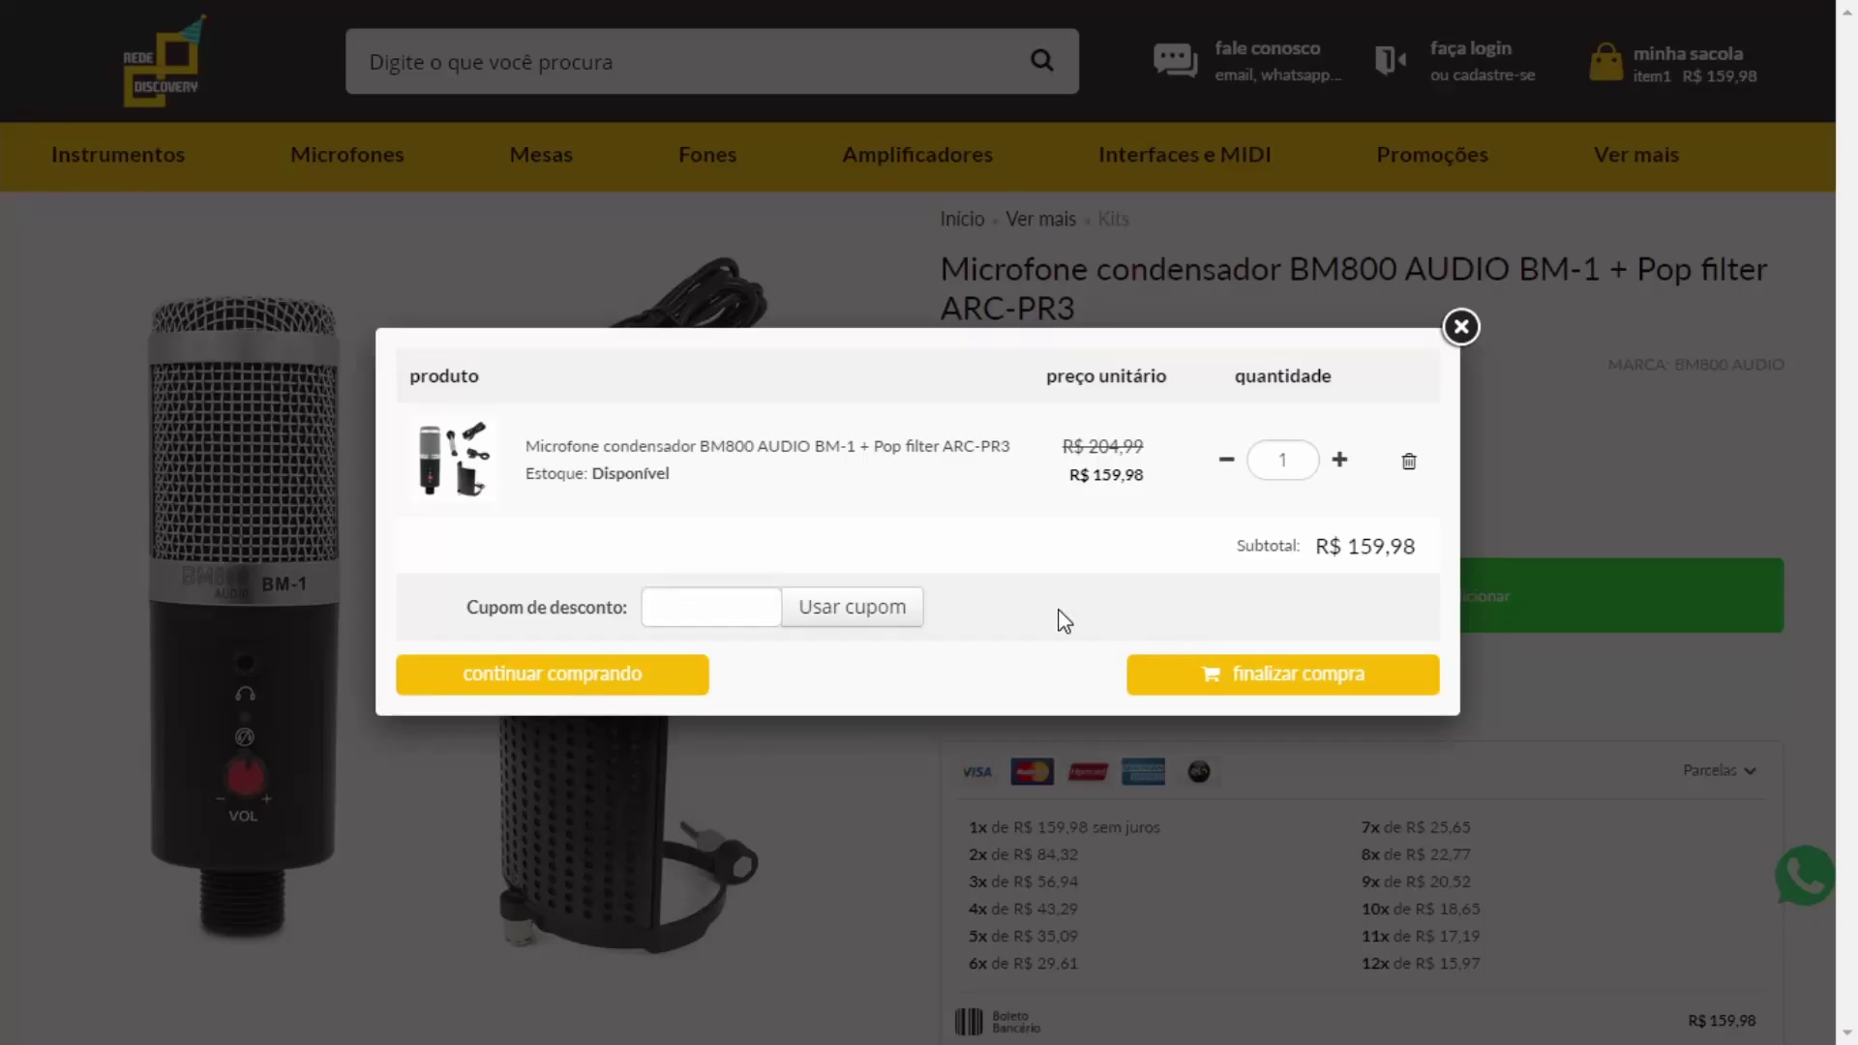
- Apply the discount coupon GRAVEVOCEMESMO to the cart holding the BM-1 microphone and pop filter kit
{"action": "left_click", "coordinate": [689, 615]}
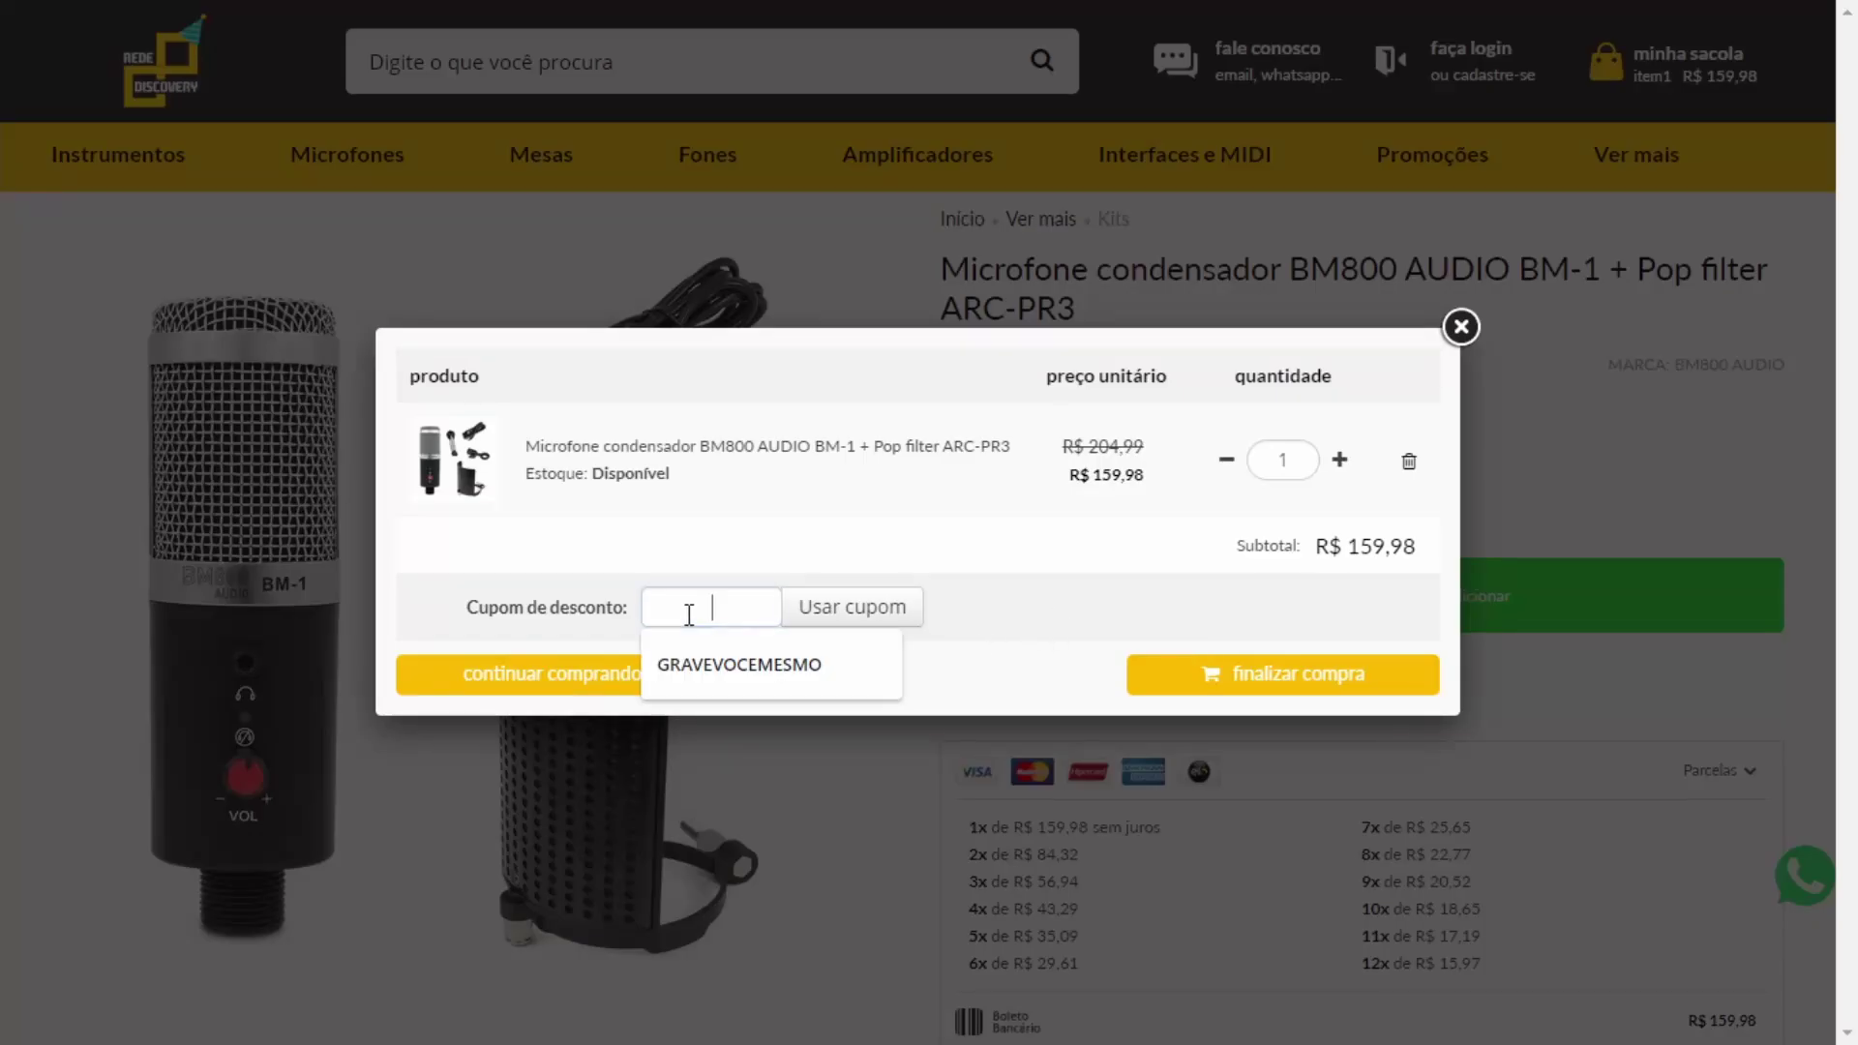
{"action": "left_click", "coordinate": [722, 677]}
{"action": "left_click", "coordinate": [850, 620]}
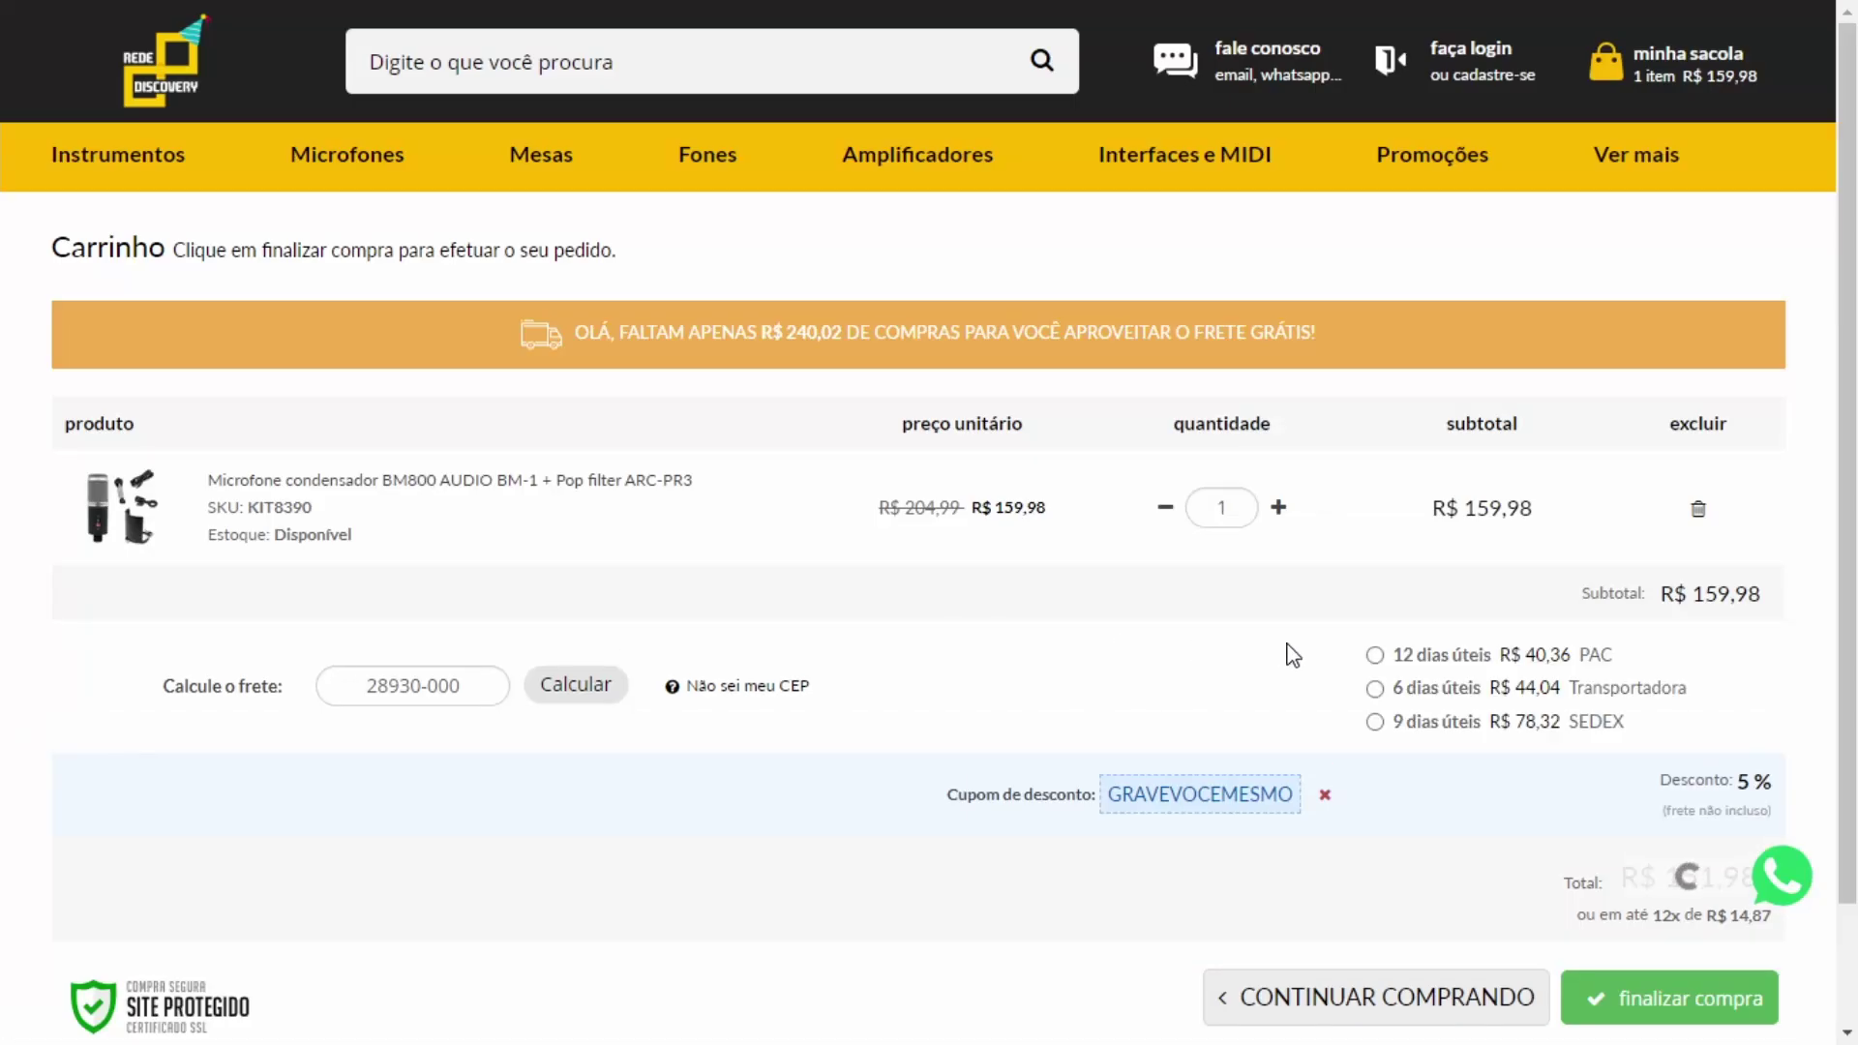
{"action": "scroll", "coordinate": [1306, 670], "scroll_direction": "down", "scroll_amount": 2}
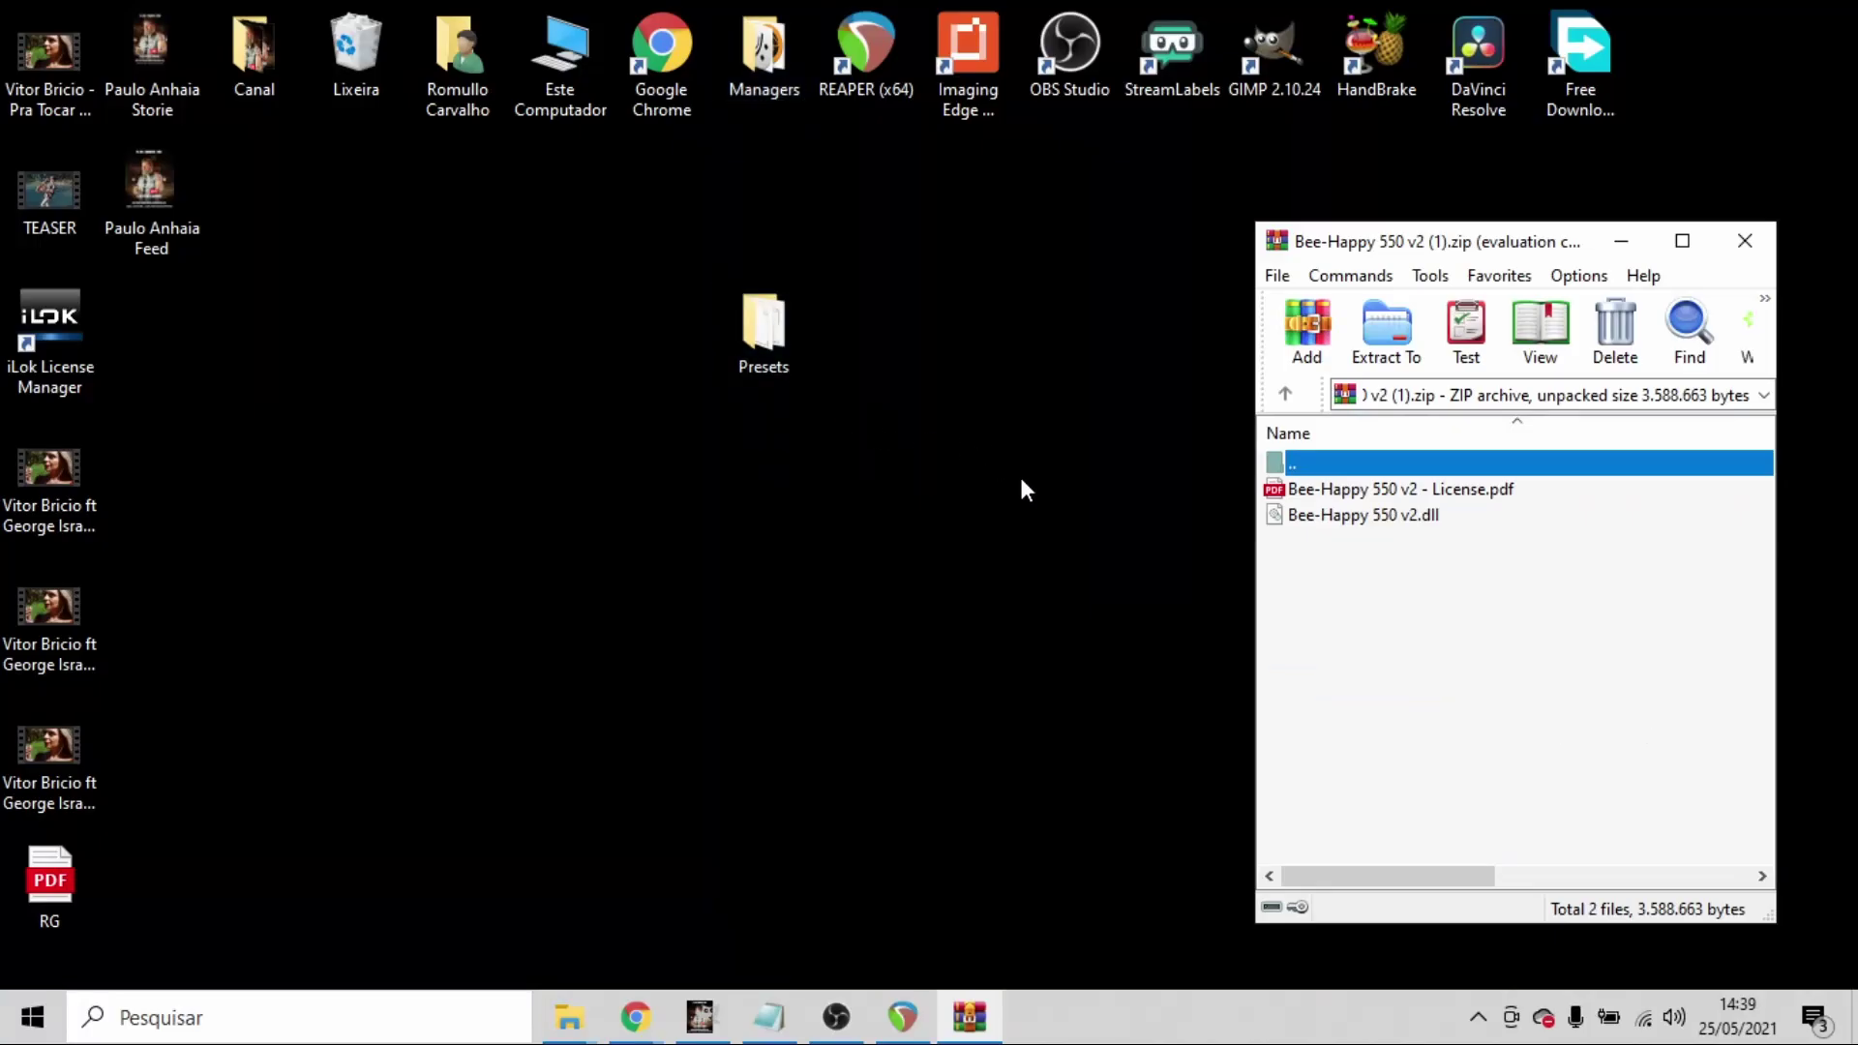
- Copy Bee-Happy 550 v2.dll from the archive into the VstPlugins folder under Arquivos de Programas on drive C, and close the archive
{"action": "double_click", "coordinate": [527, 85]}
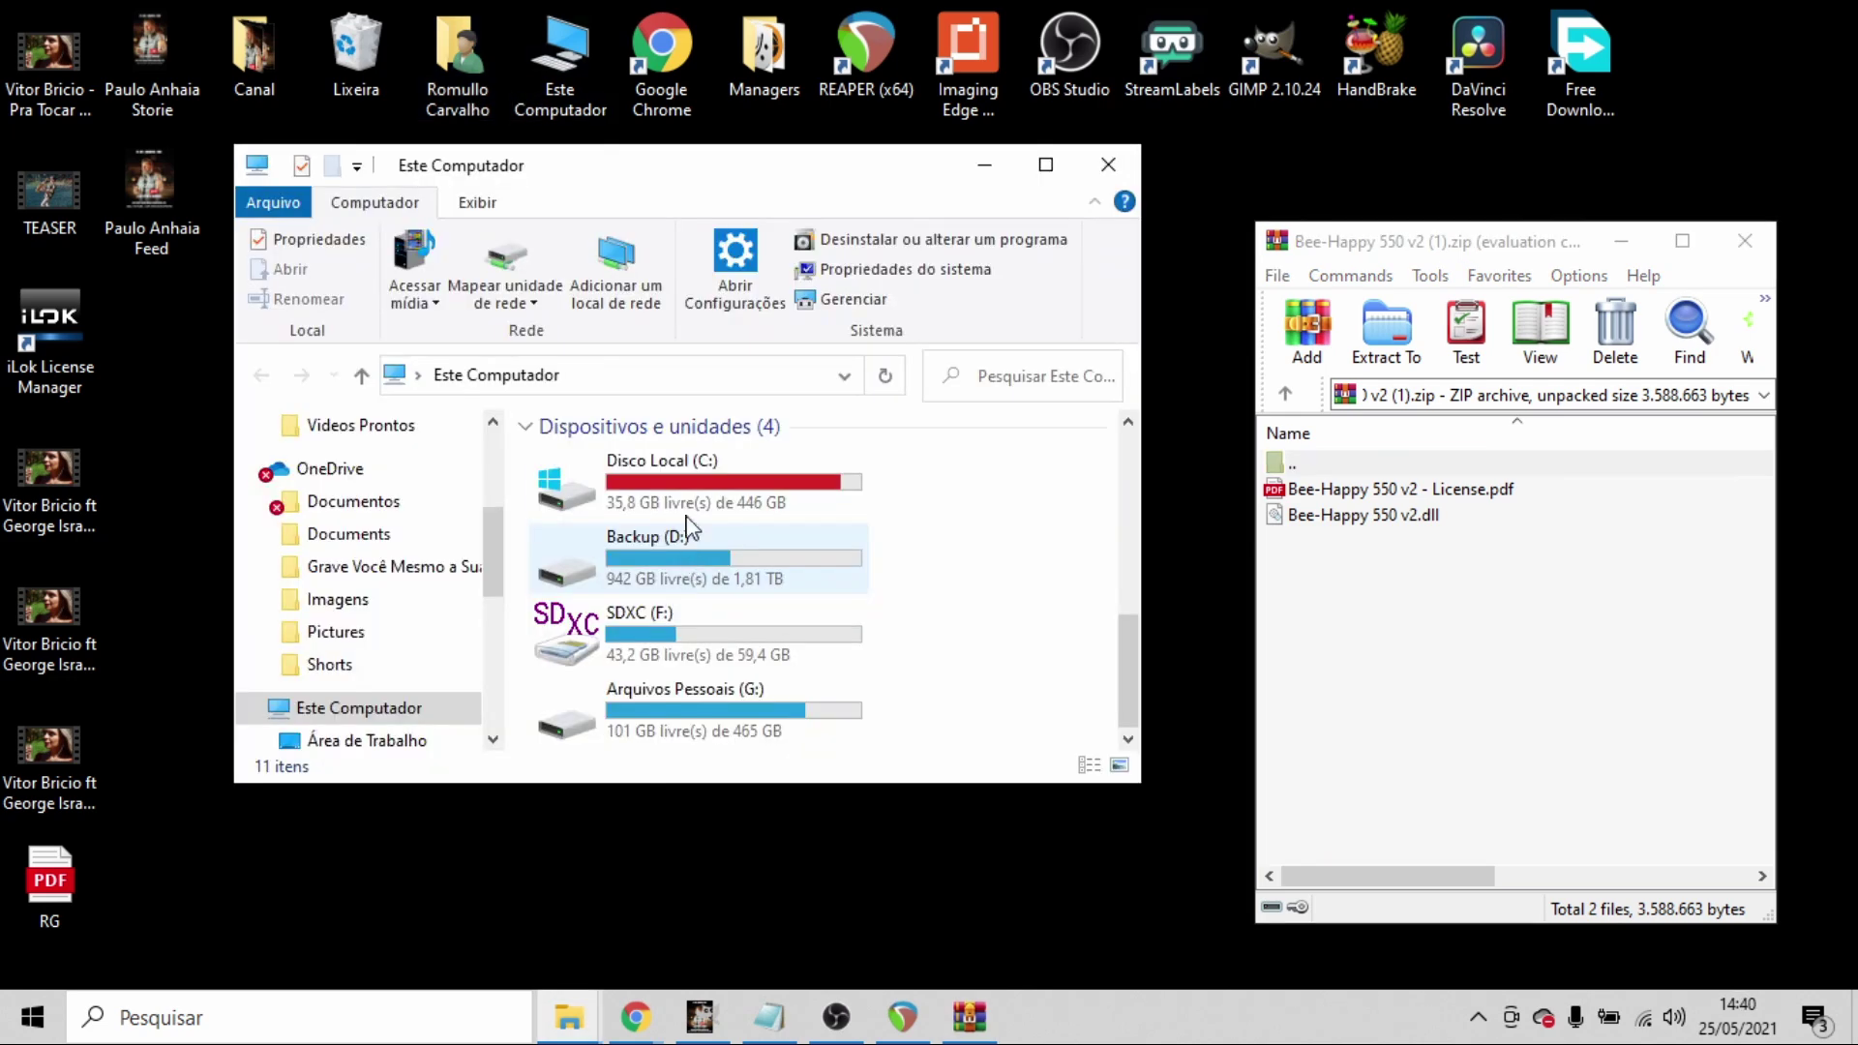
{"action": "double_click", "coordinate": [620, 479]}
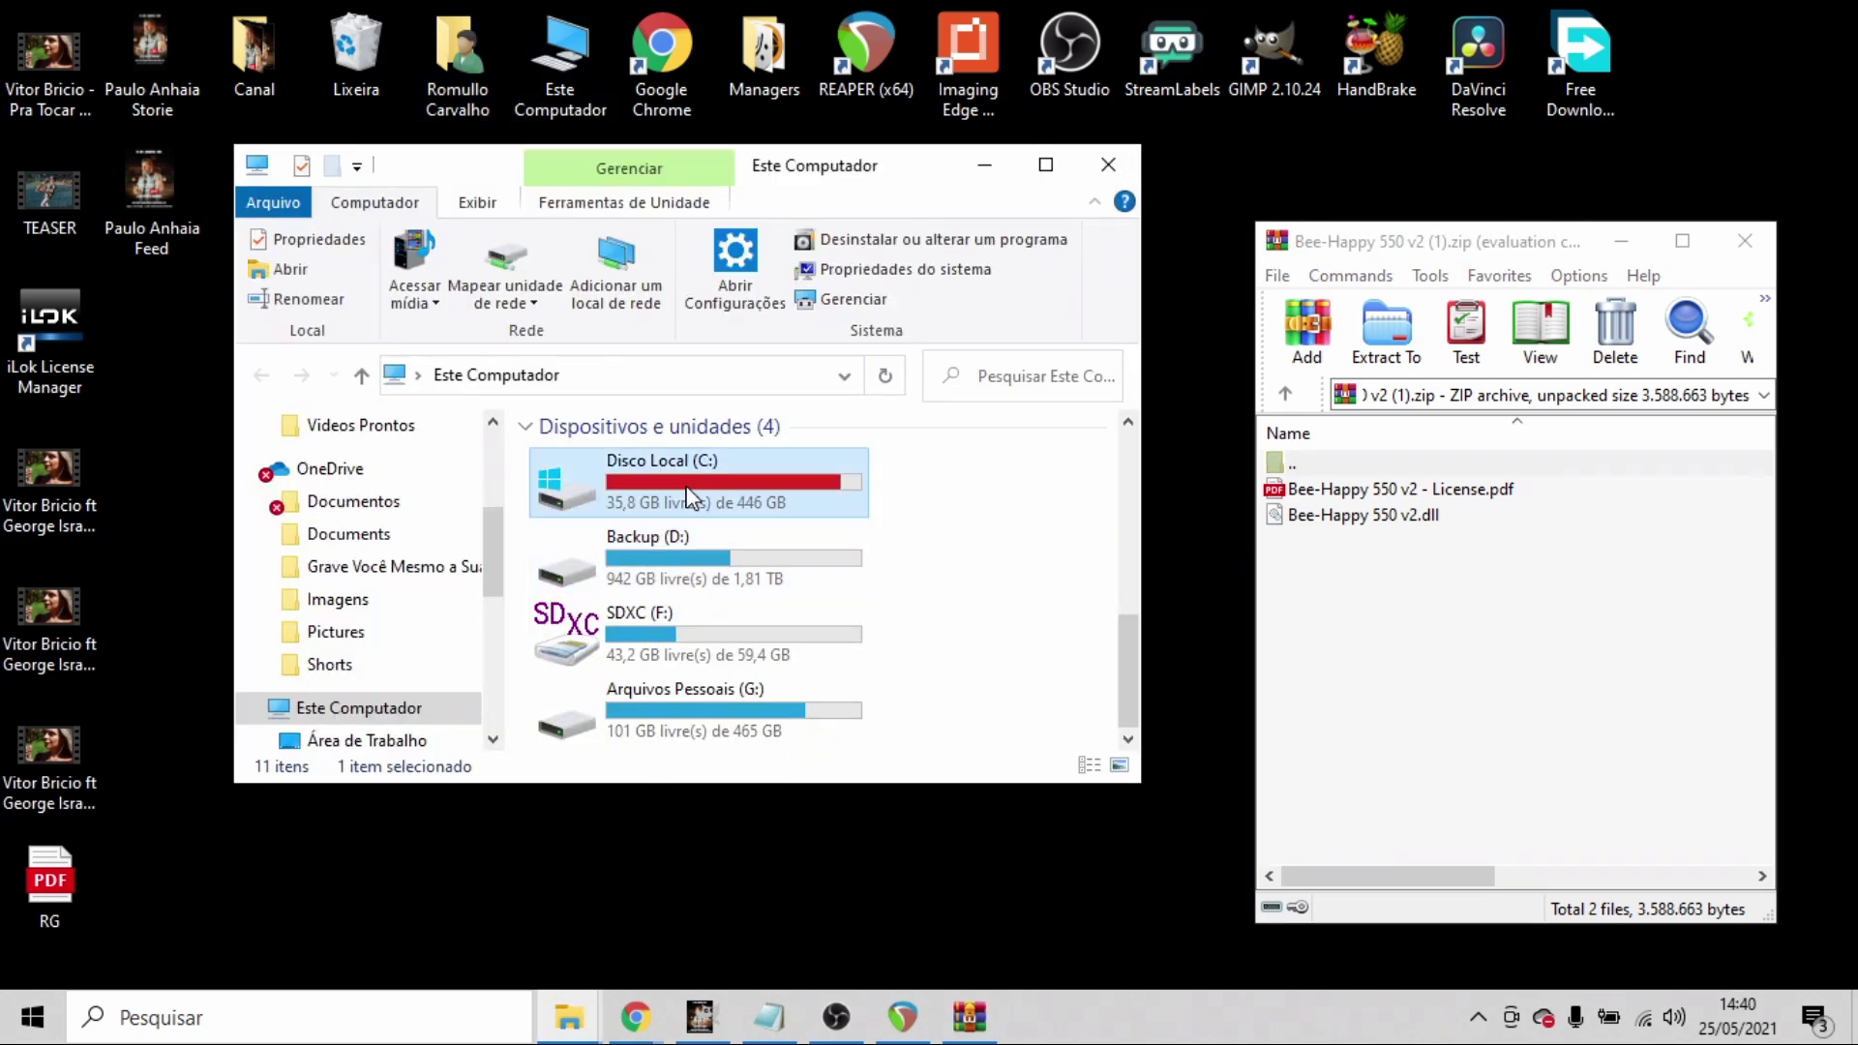
{"action": "left_click", "coordinate": [701, 581]}
{"action": "double_click", "coordinate": [701, 580]}
{"action": "key", "text": "alt+Left"}
{"action": "double_click", "coordinate": [620, 551]}
{"action": "scroll", "coordinate": [610, 527], "scroll_direction": "down", "scroll_amount": 15}
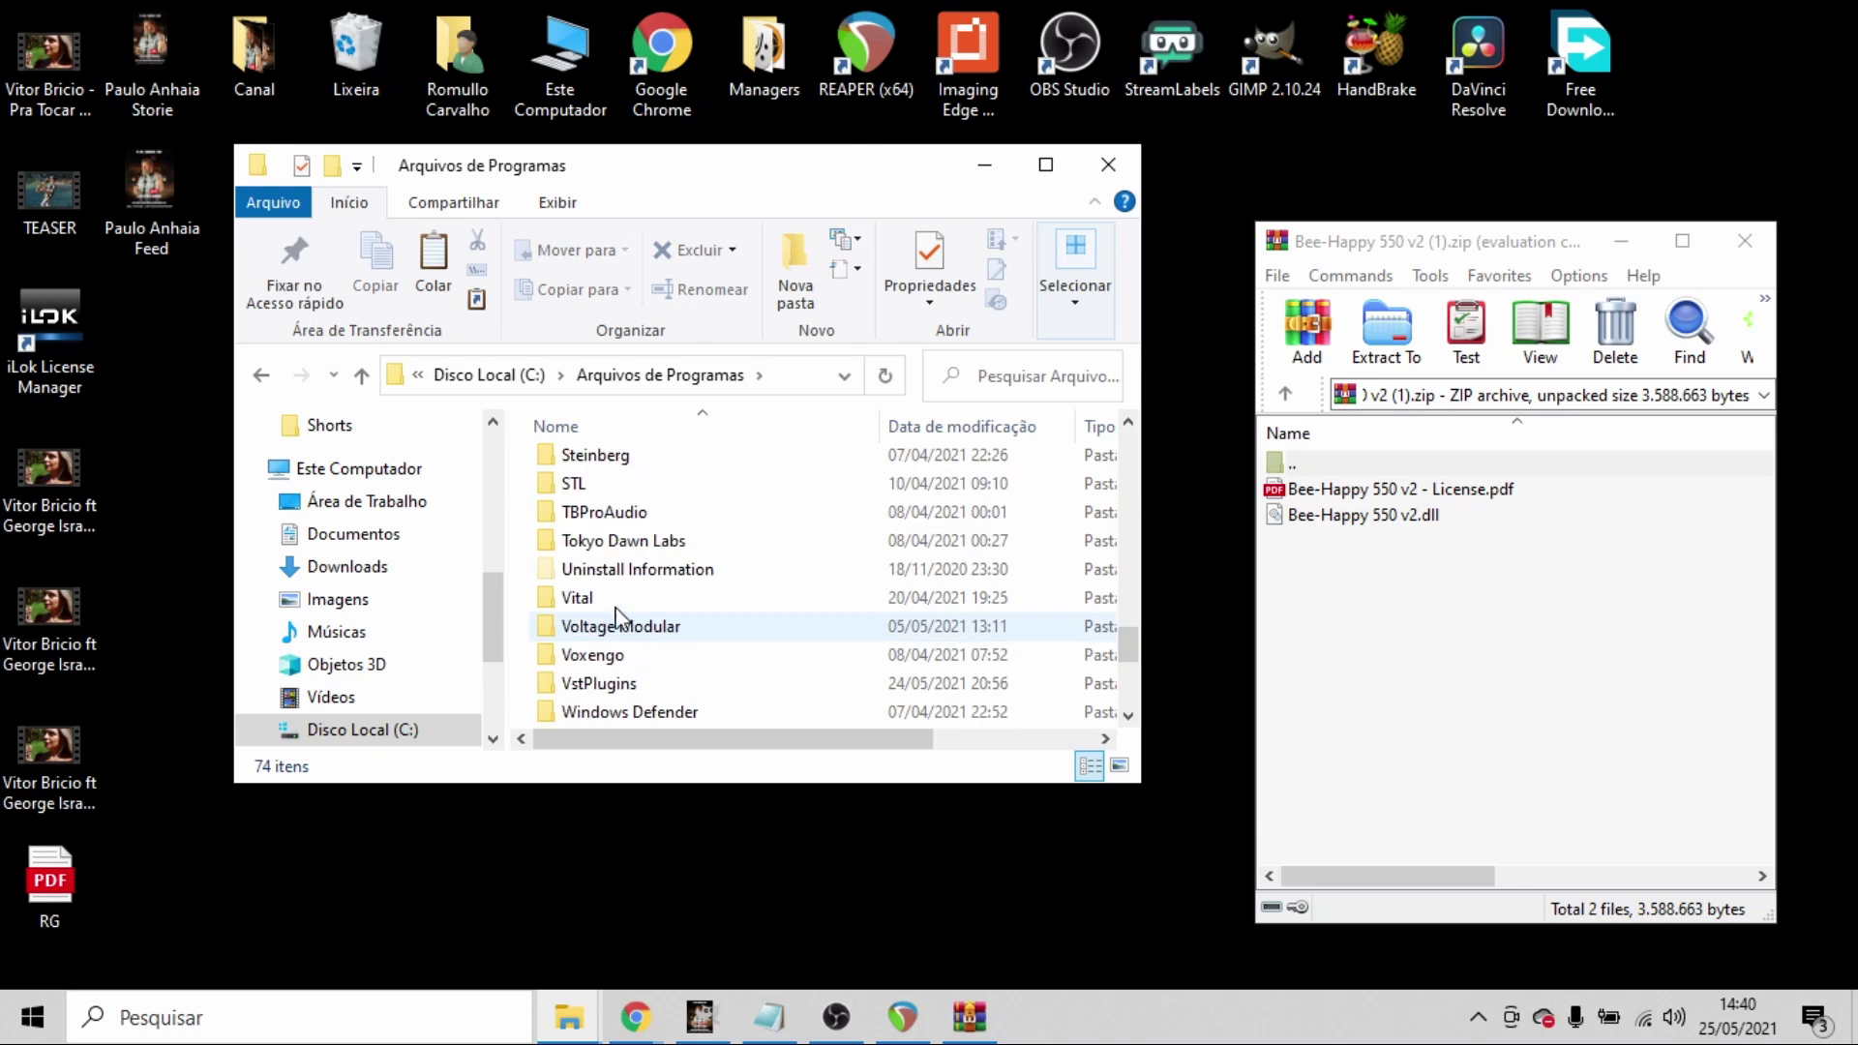
{"action": "scroll", "coordinate": [608, 513], "scroll_direction": "down", "scroll_amount": 2}
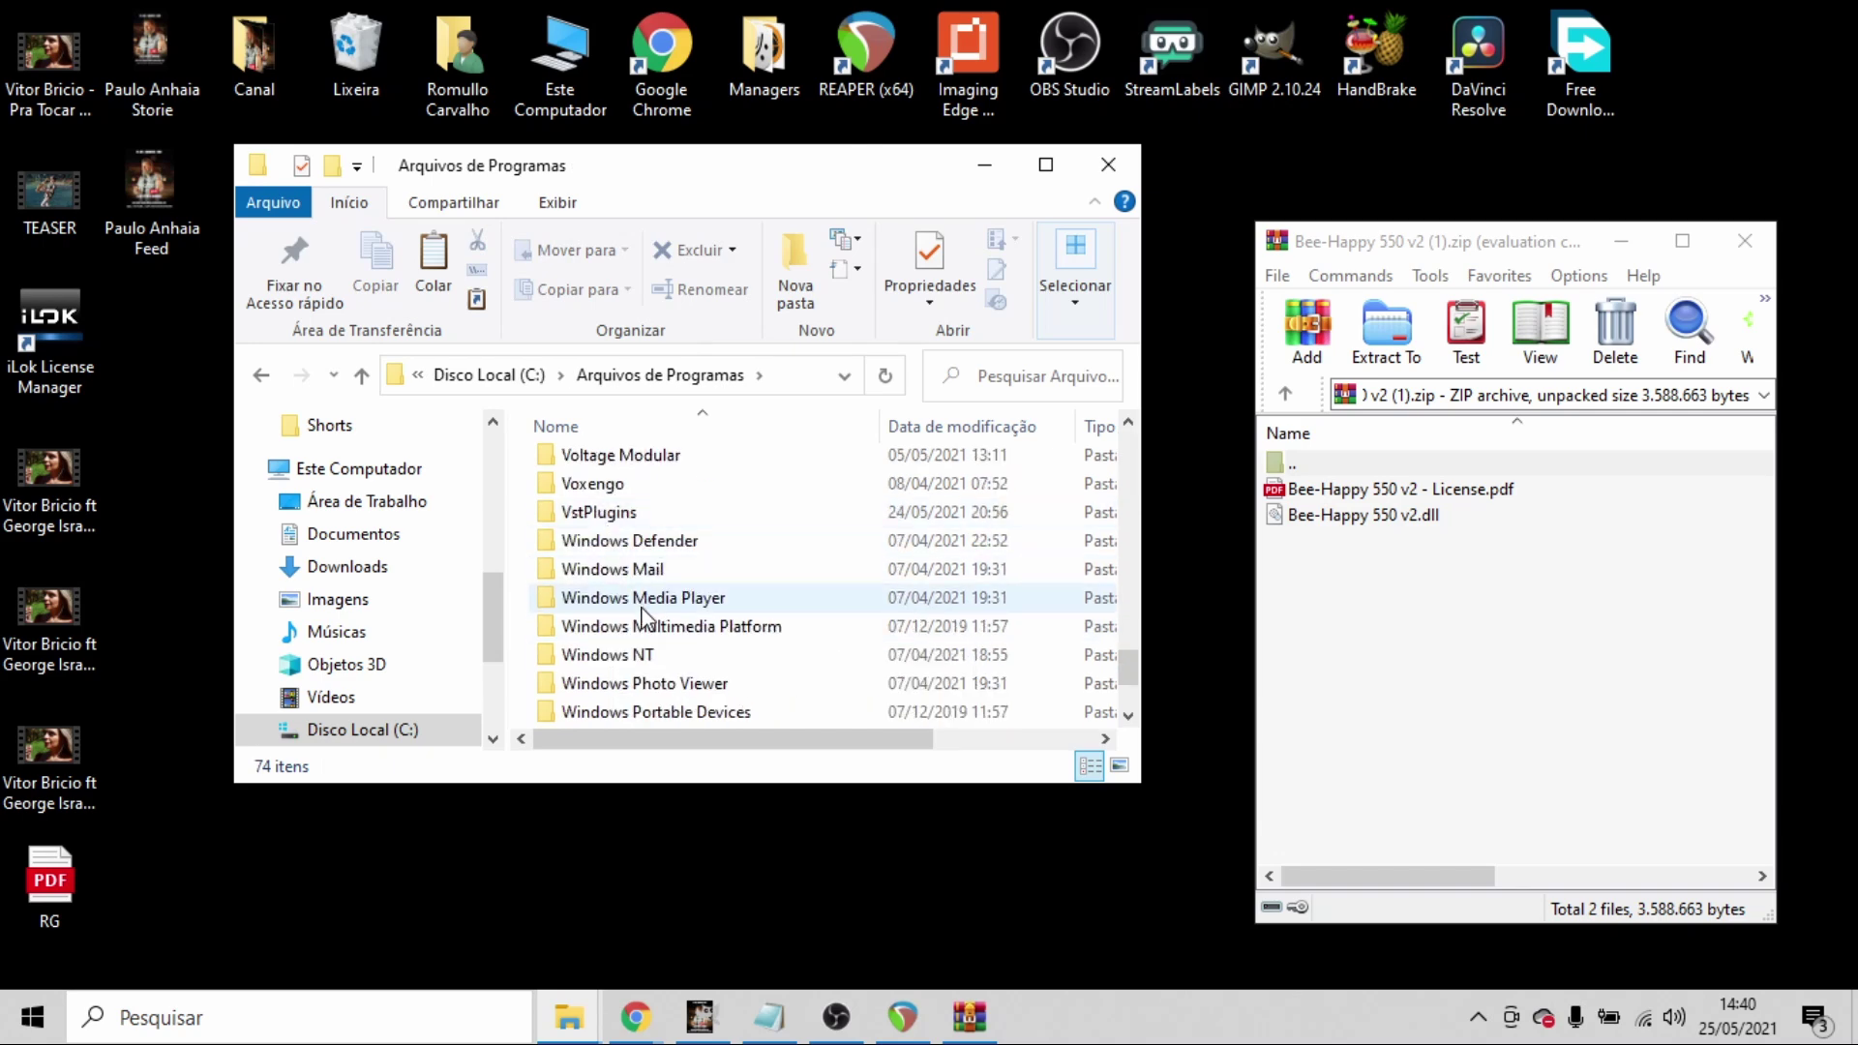
{"action": "double_click", "coordinate": [600, 512]}
{"action": "left_click_drag", "start_coordinate": [1369, 515], "coordinate": [518, 553]}
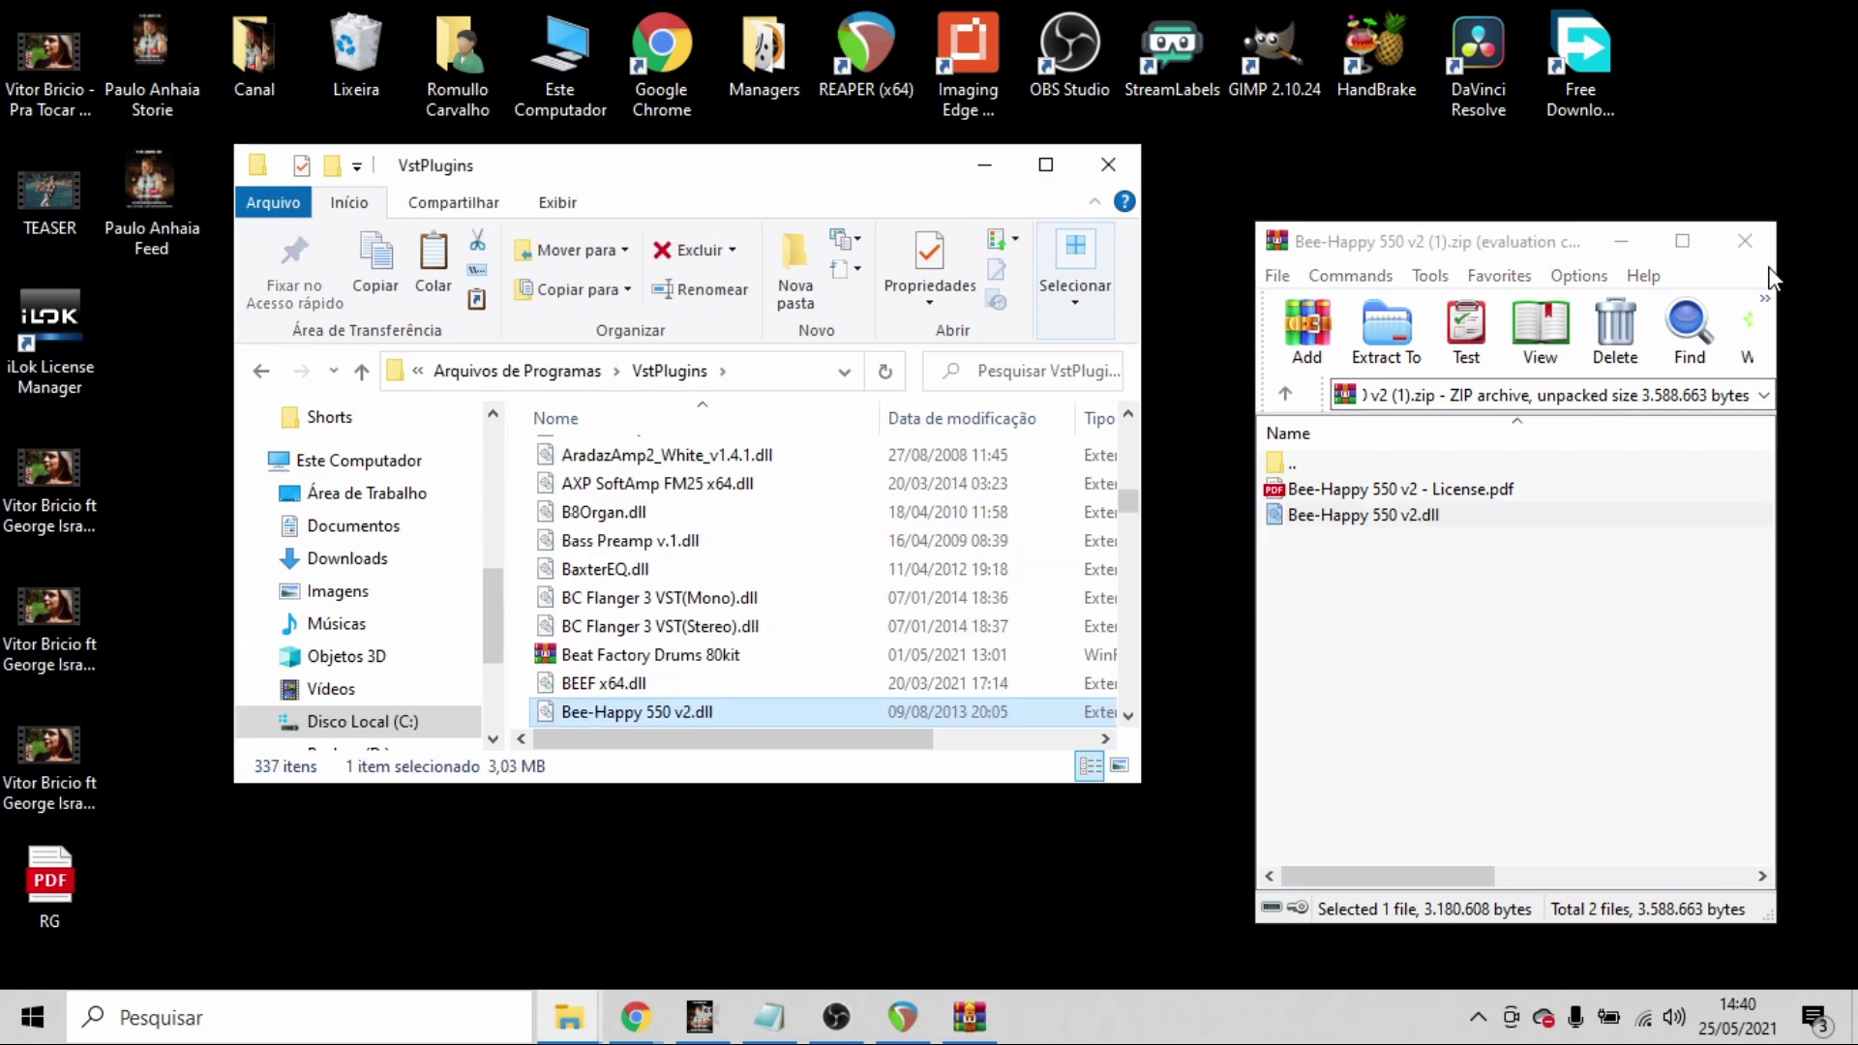
{"action": "left_click", "coordinate": [1745, 241]}
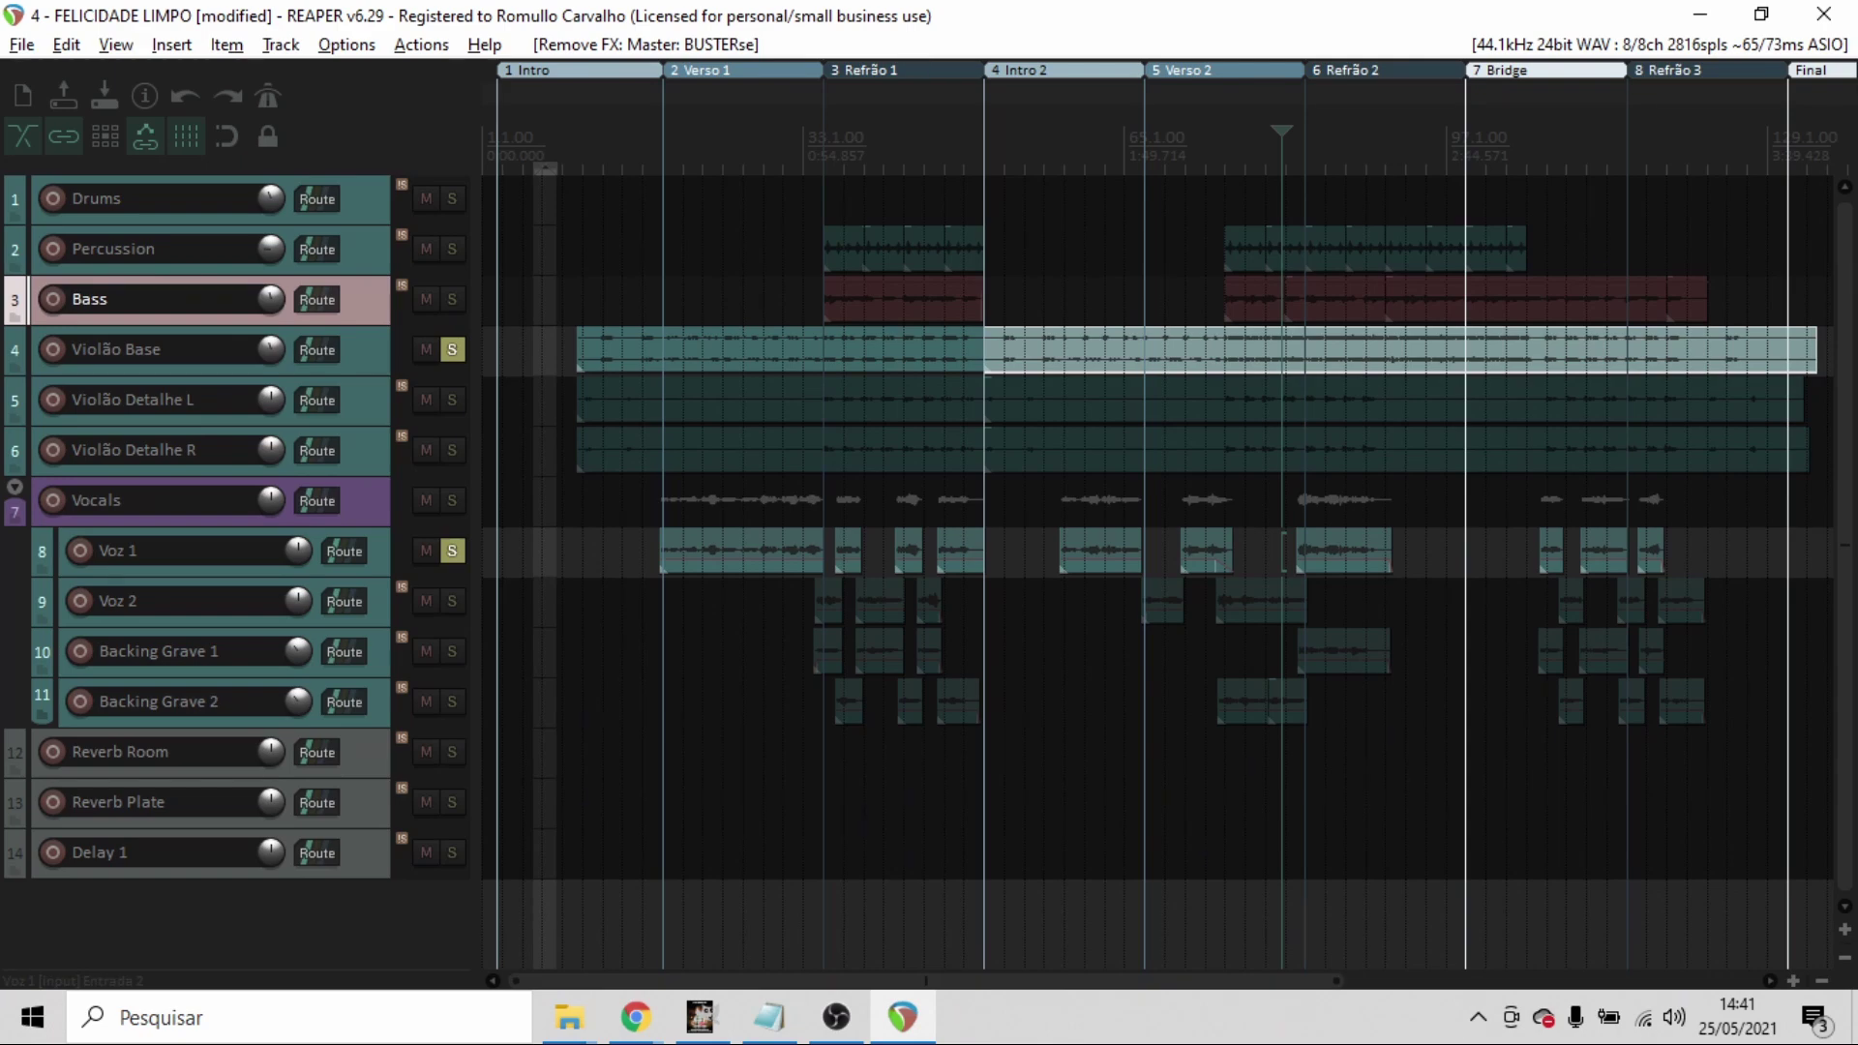
- In REAPER, show the mixer and add the Bee-Happy 550 v2 Lite plugin to the Violão Base track
{"action": "key", "text": "ctrl+m"}
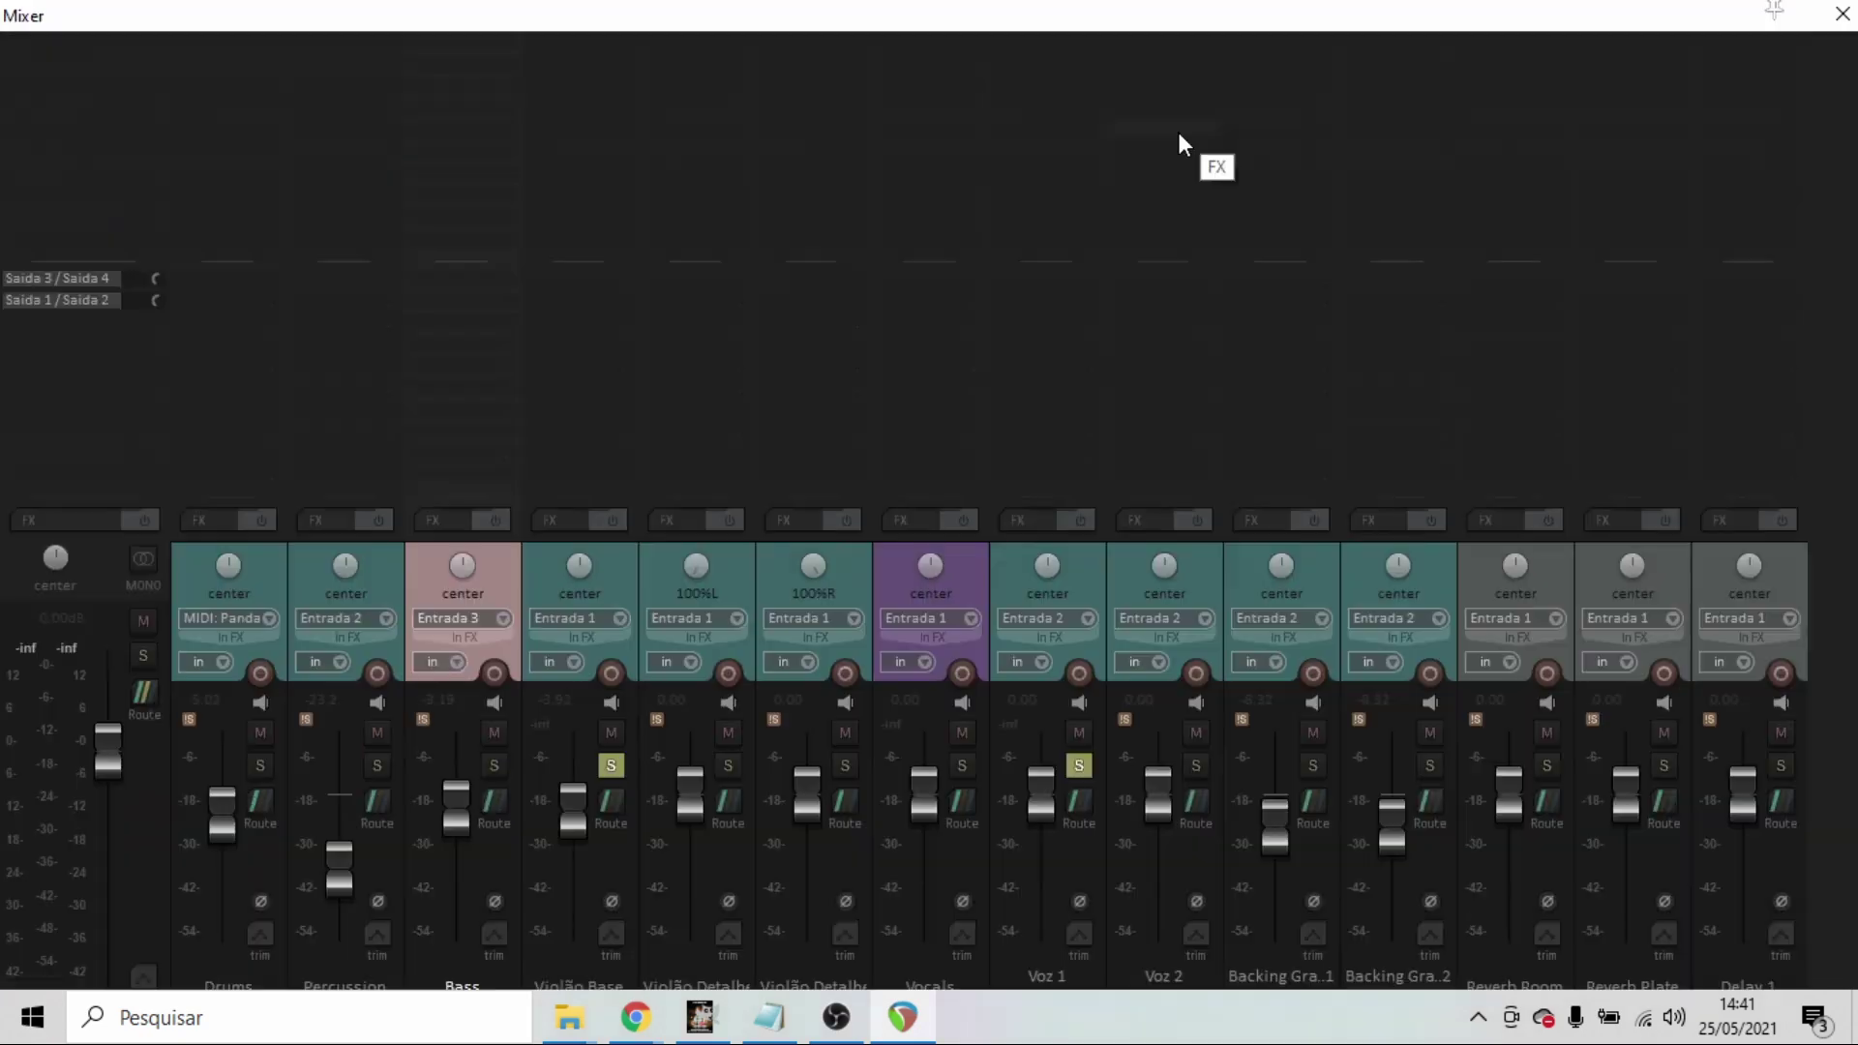
{"action": "left_click", "coordinate": [567, 43]}
{"action": "type", "text": "bee"}
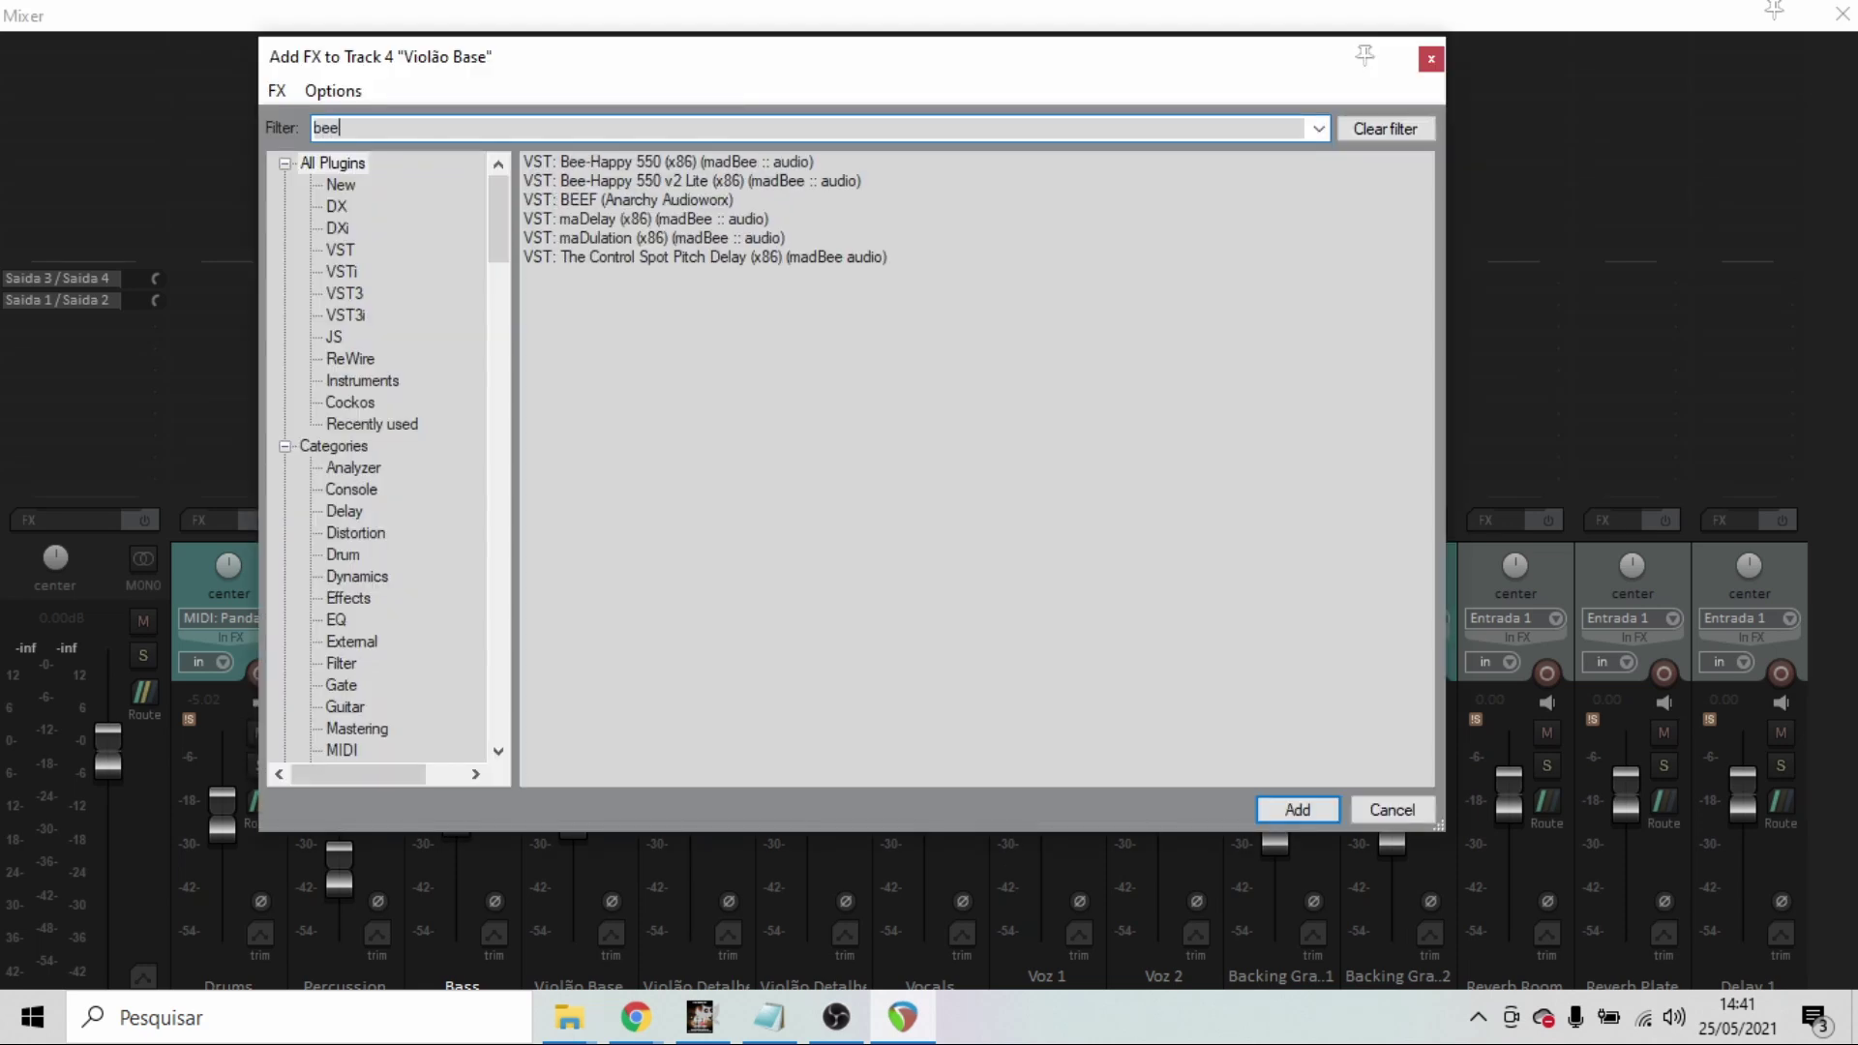
{"action": "left_click", "coordinate": [682, 184]}
{"action": "double_click", "coordinate": [681, 186]}
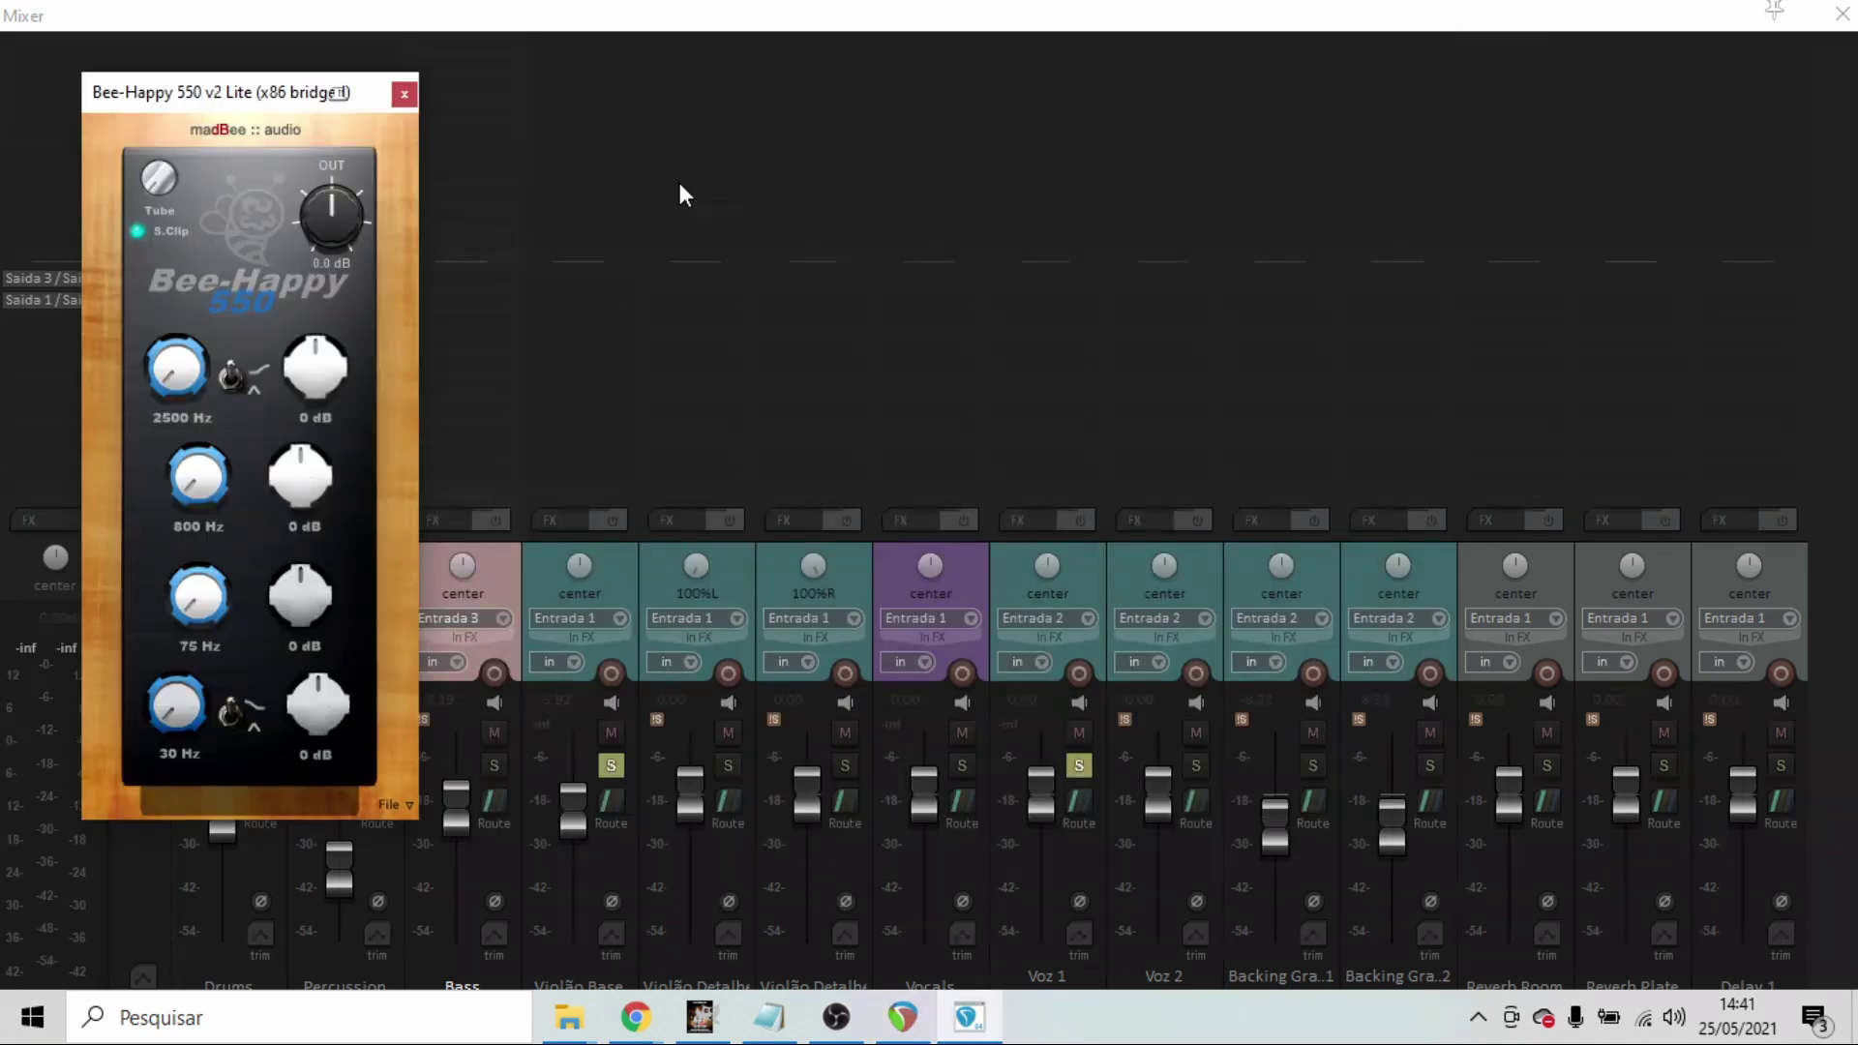
- Open the Violão Base track's FX window, enlarge it to show the preset selector, and arrange it beside the plugin interface
{"action": "left_click_drag", "start_coordinate": [300, 86], "coordinate": [504, 126]}
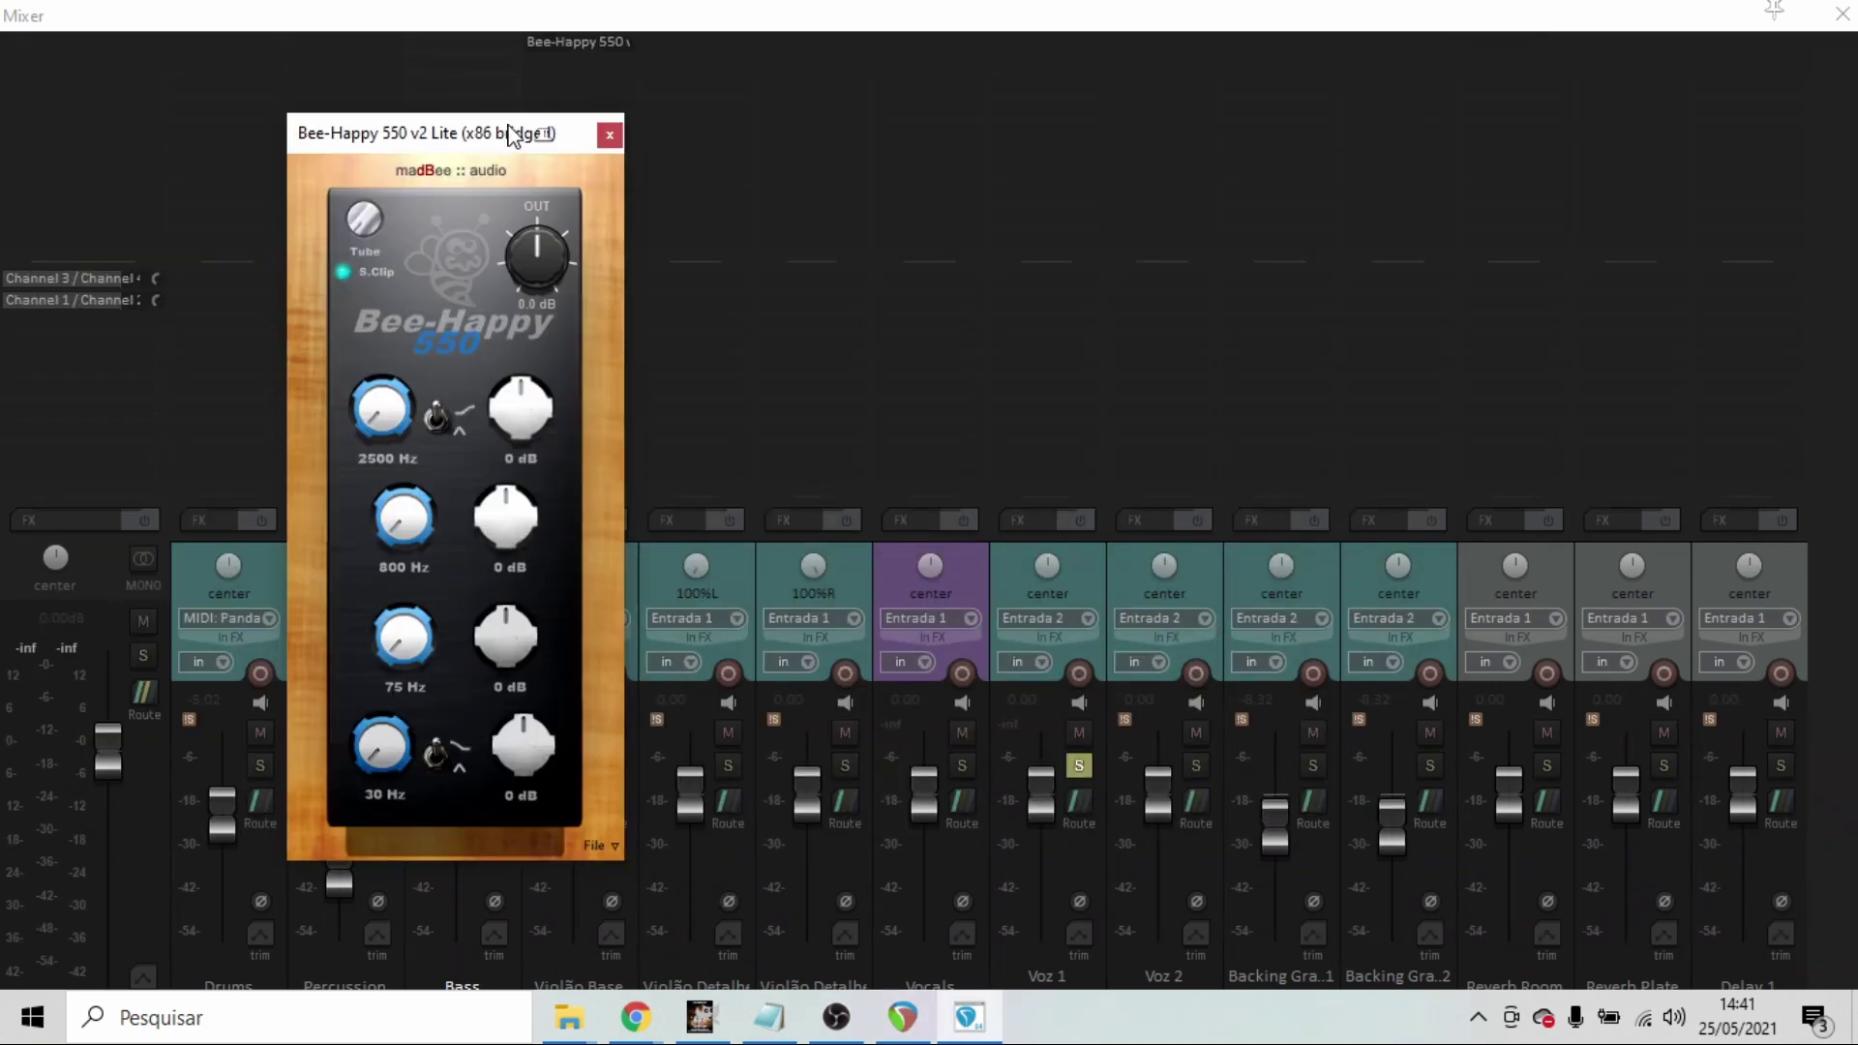
{"action": "left_click", "coordinate": [566, 530]}
{"action": "left_click_drag", "start_coordinate": [491, 90], "coordinate": [443, 227]}
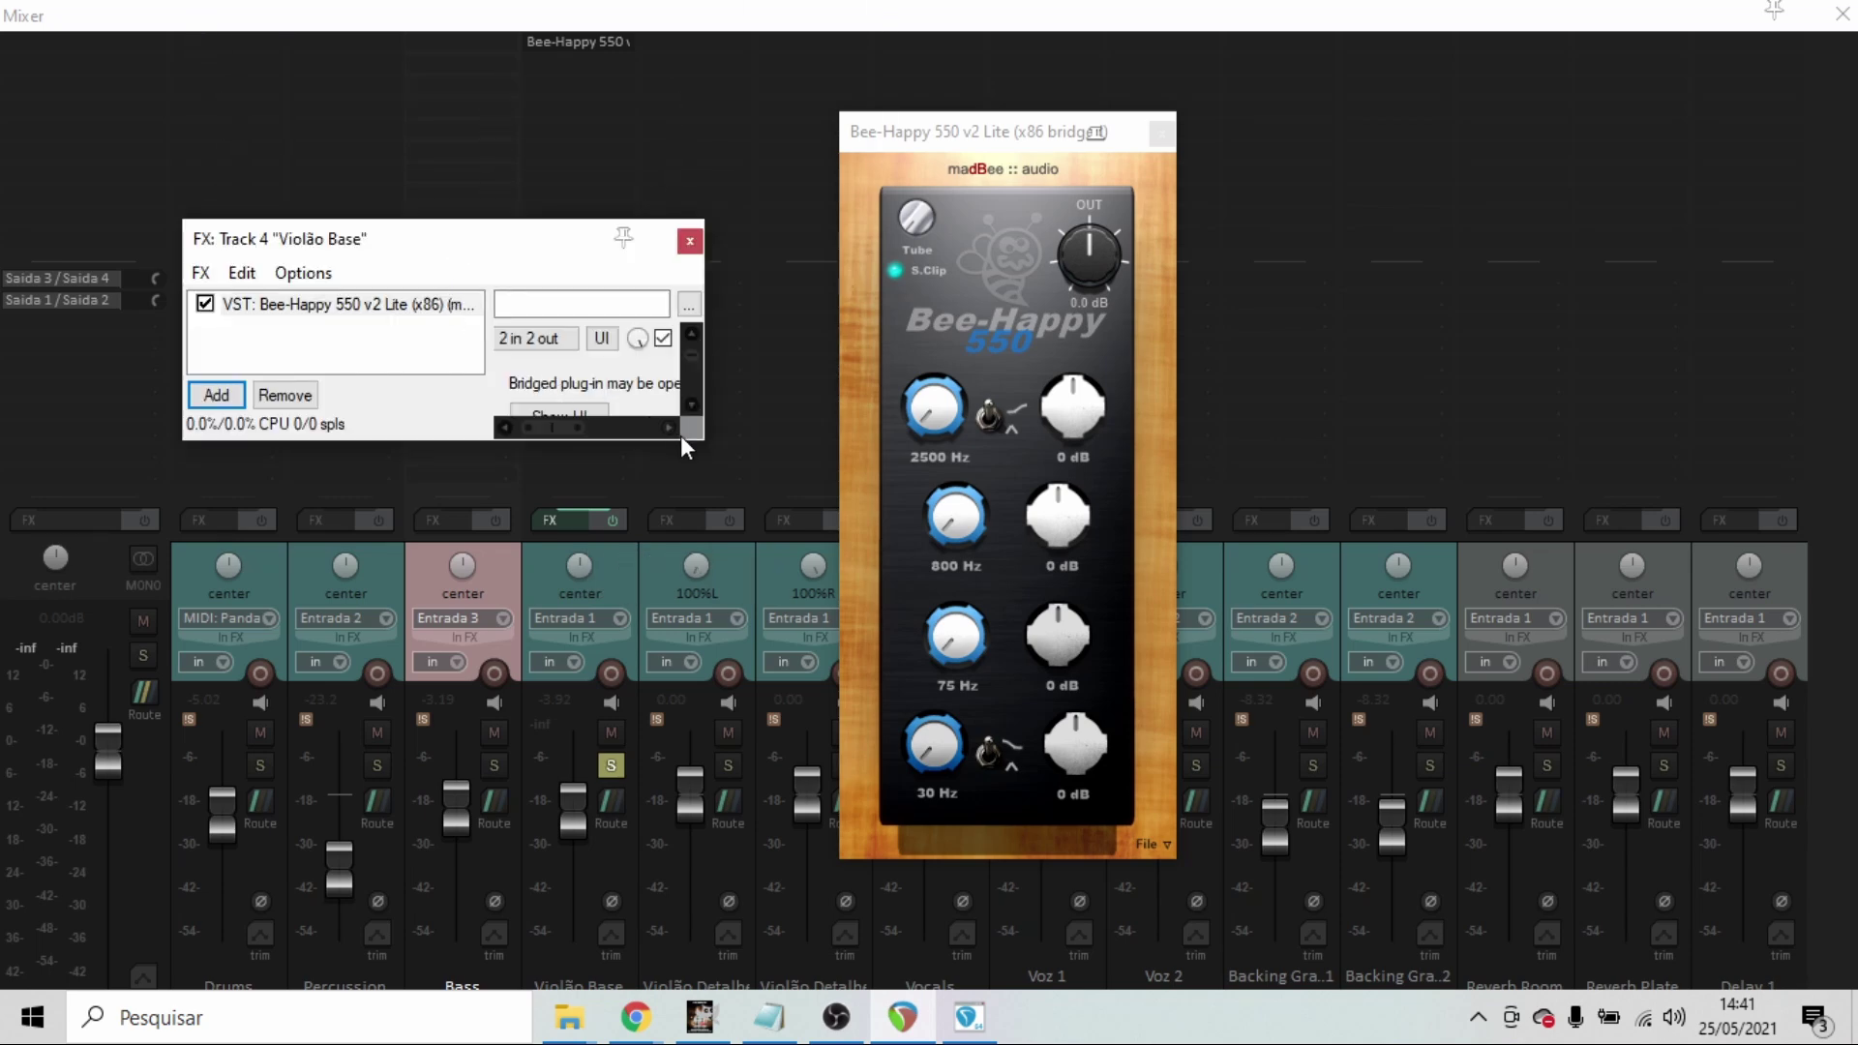
{"action": "left_click_drag", "start_coordinate": [700, 443], "coordinate": [860, 535]}
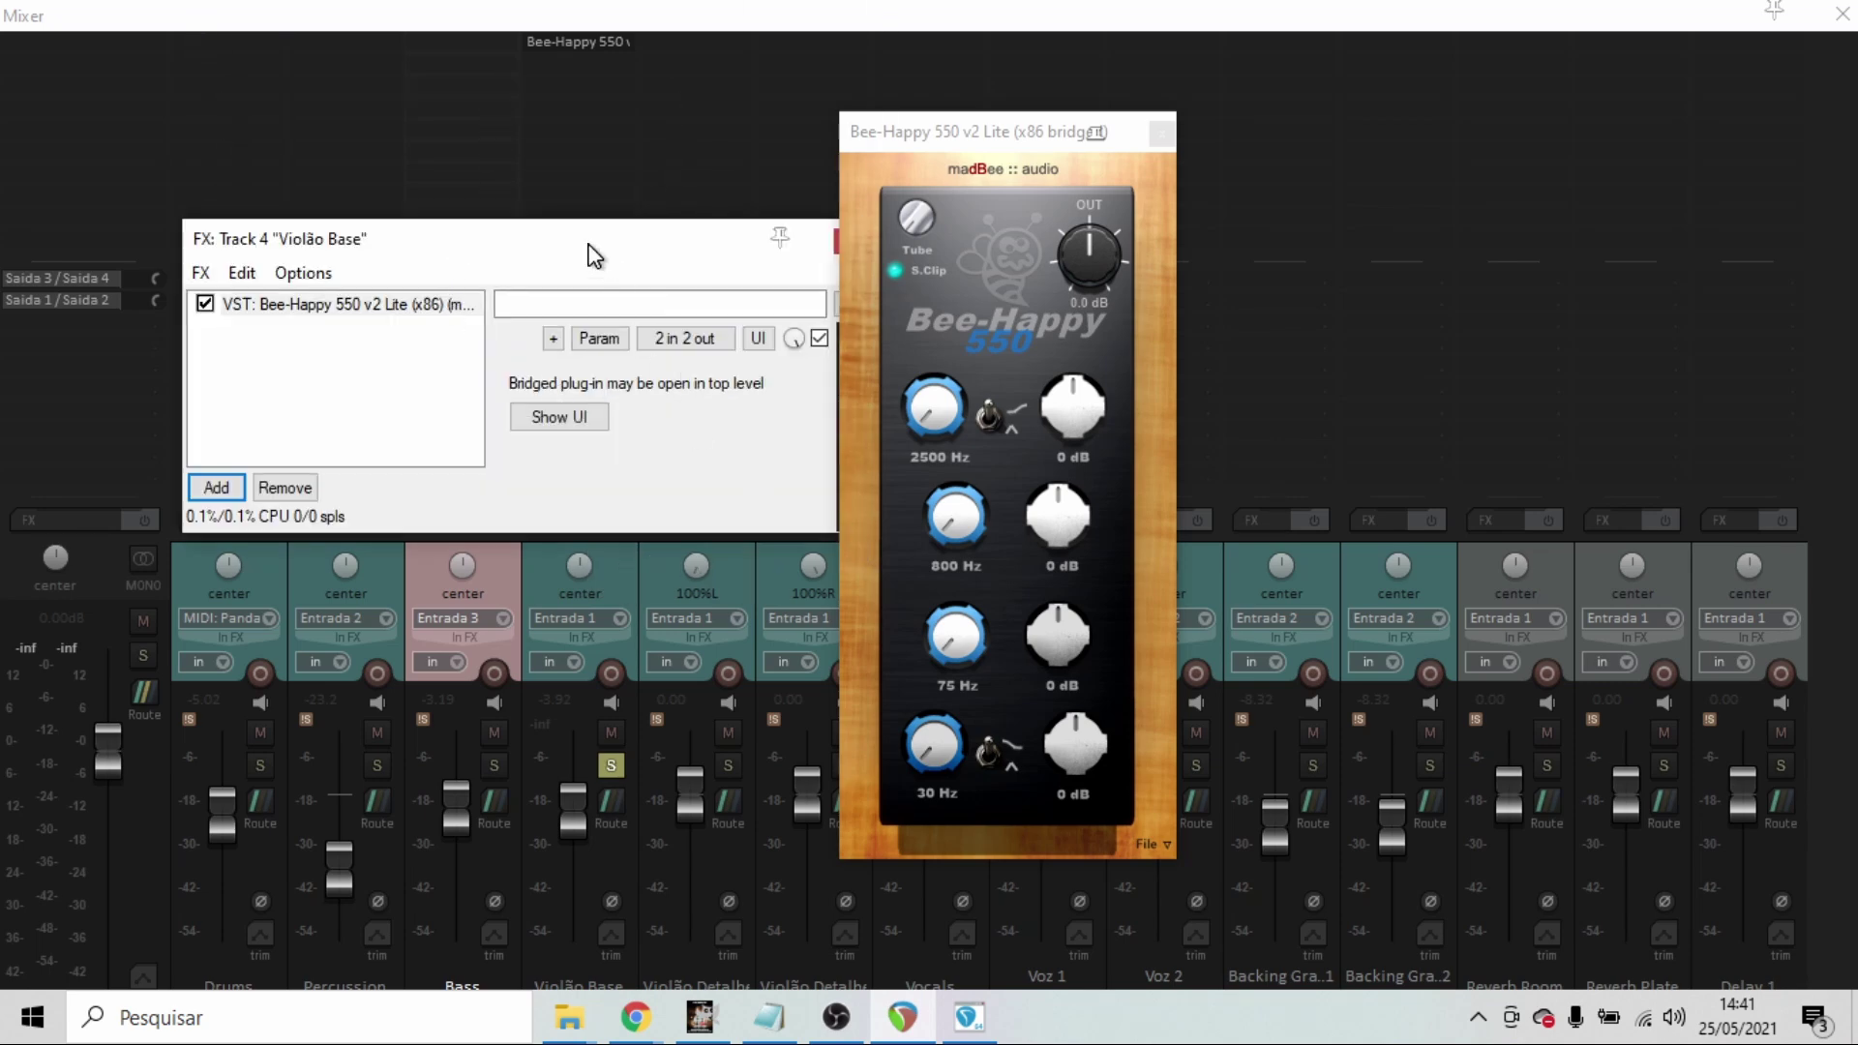
{"action": "left_click_drag", "start_coordinate": [605, 261], "coordinate": [478, 187]}
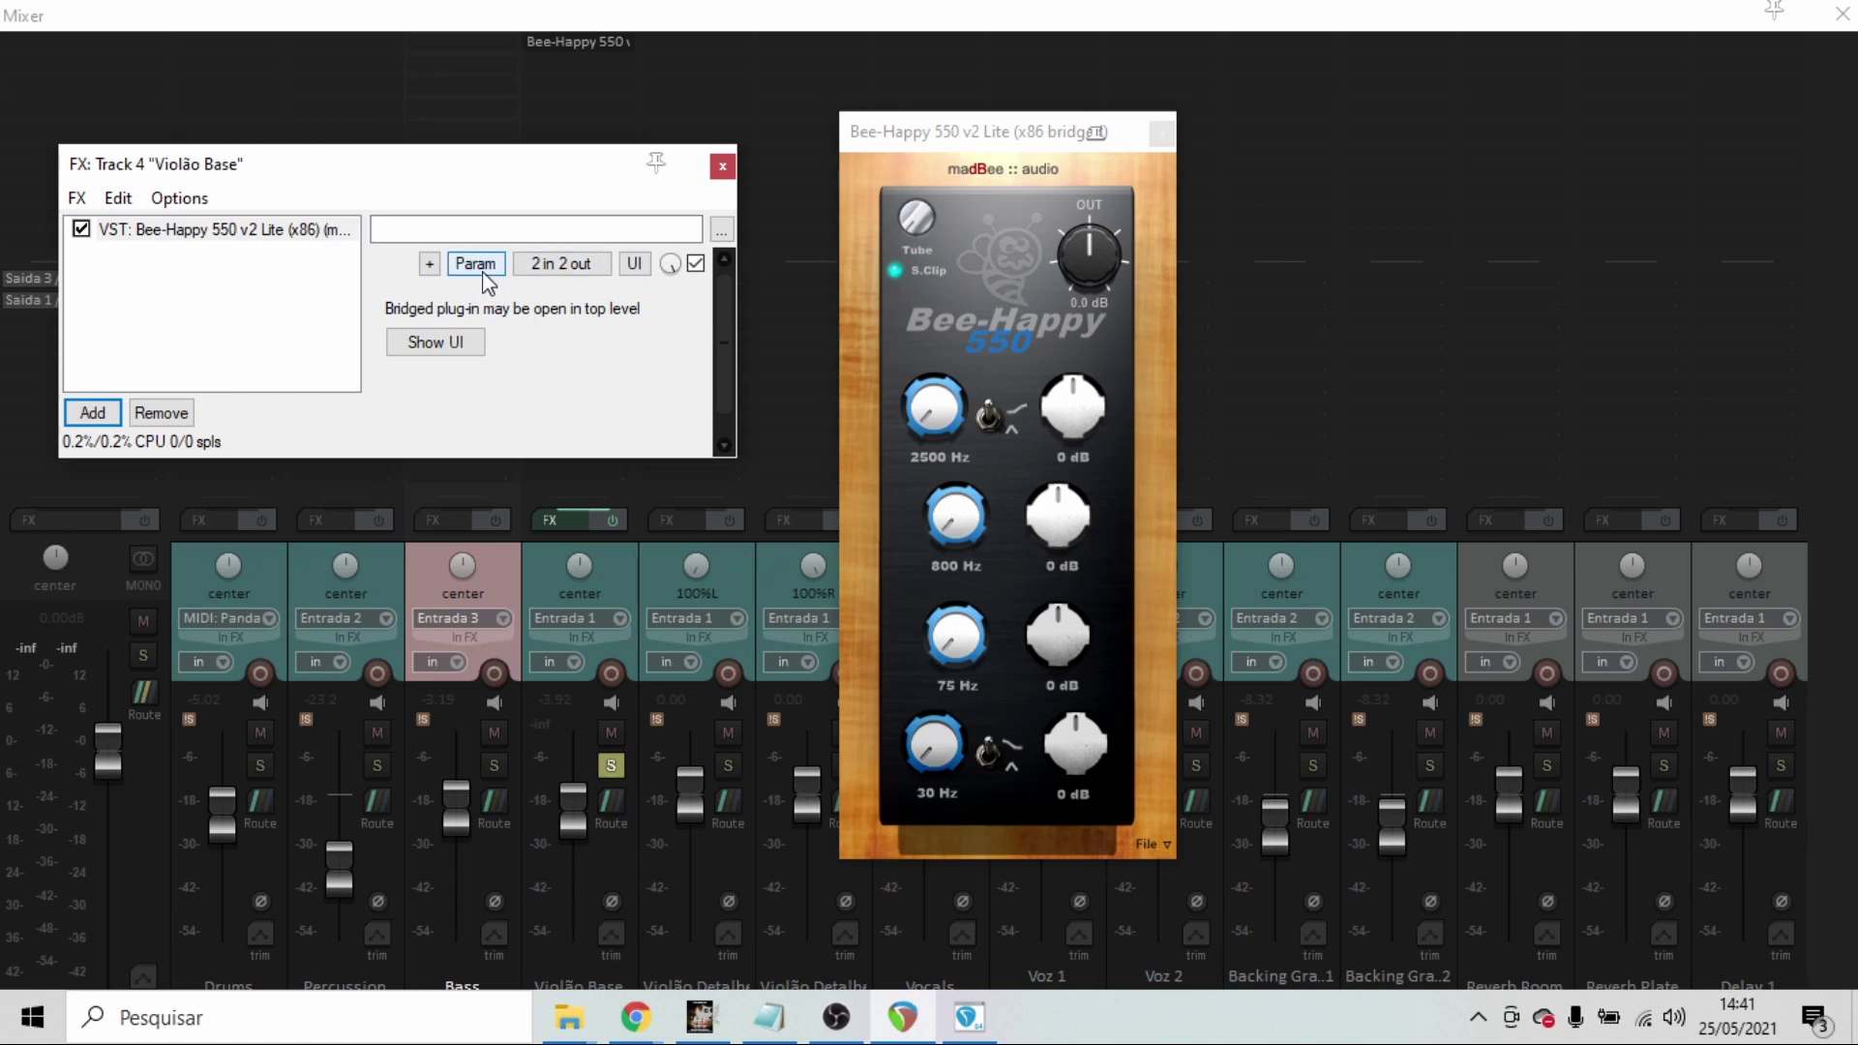
{"action": "left_click_drag", "start_coordinate": [730, 457], "coordinate": [1048, 580]}
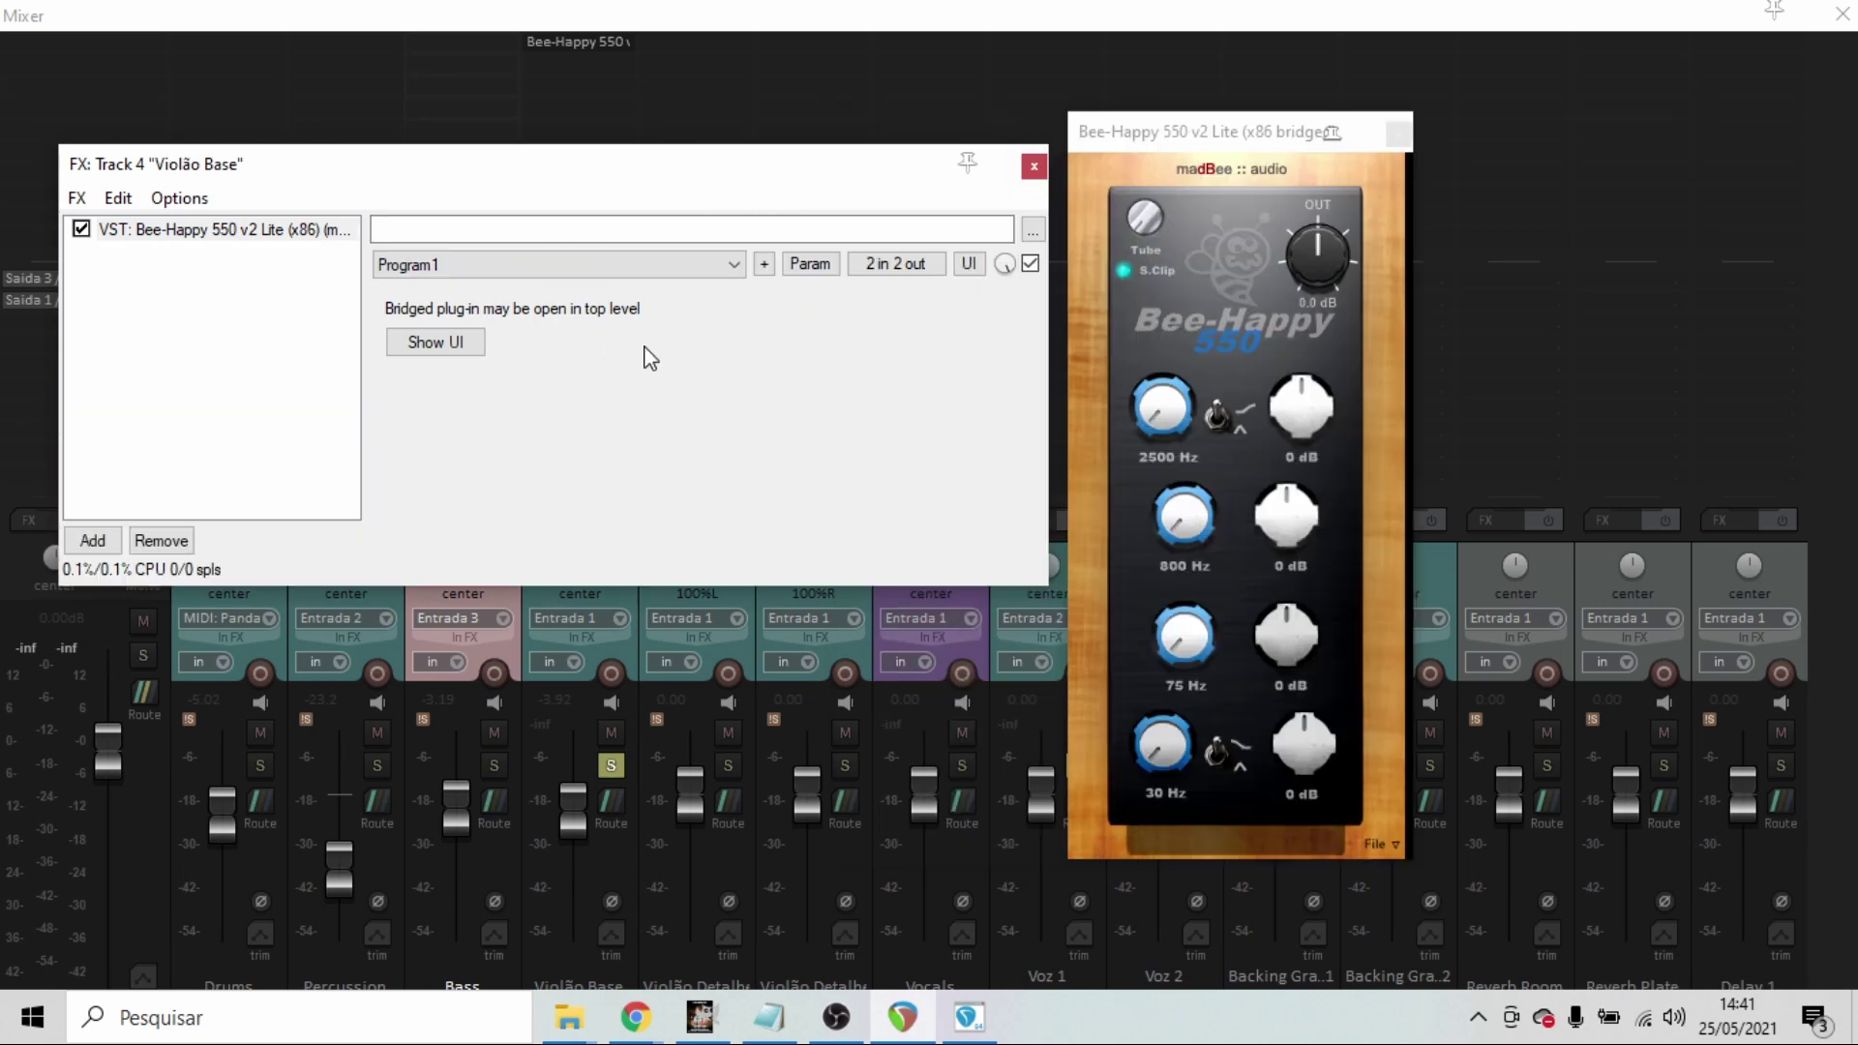
- Examine the Bee-Happy 550 v2 Lite preset list, from the drum and instrument user presets through to the built-in programs
{"action": "left_click", "coordinate": [634, 266]}
{"action": "scroll", "coordinate": [542, 373], "scroll_direction": "down", "scroll_amount": 10}
{"action": "scroll", "coordinate": [542, 373], "scroll_direction": "up", "scroll_amount": 12}
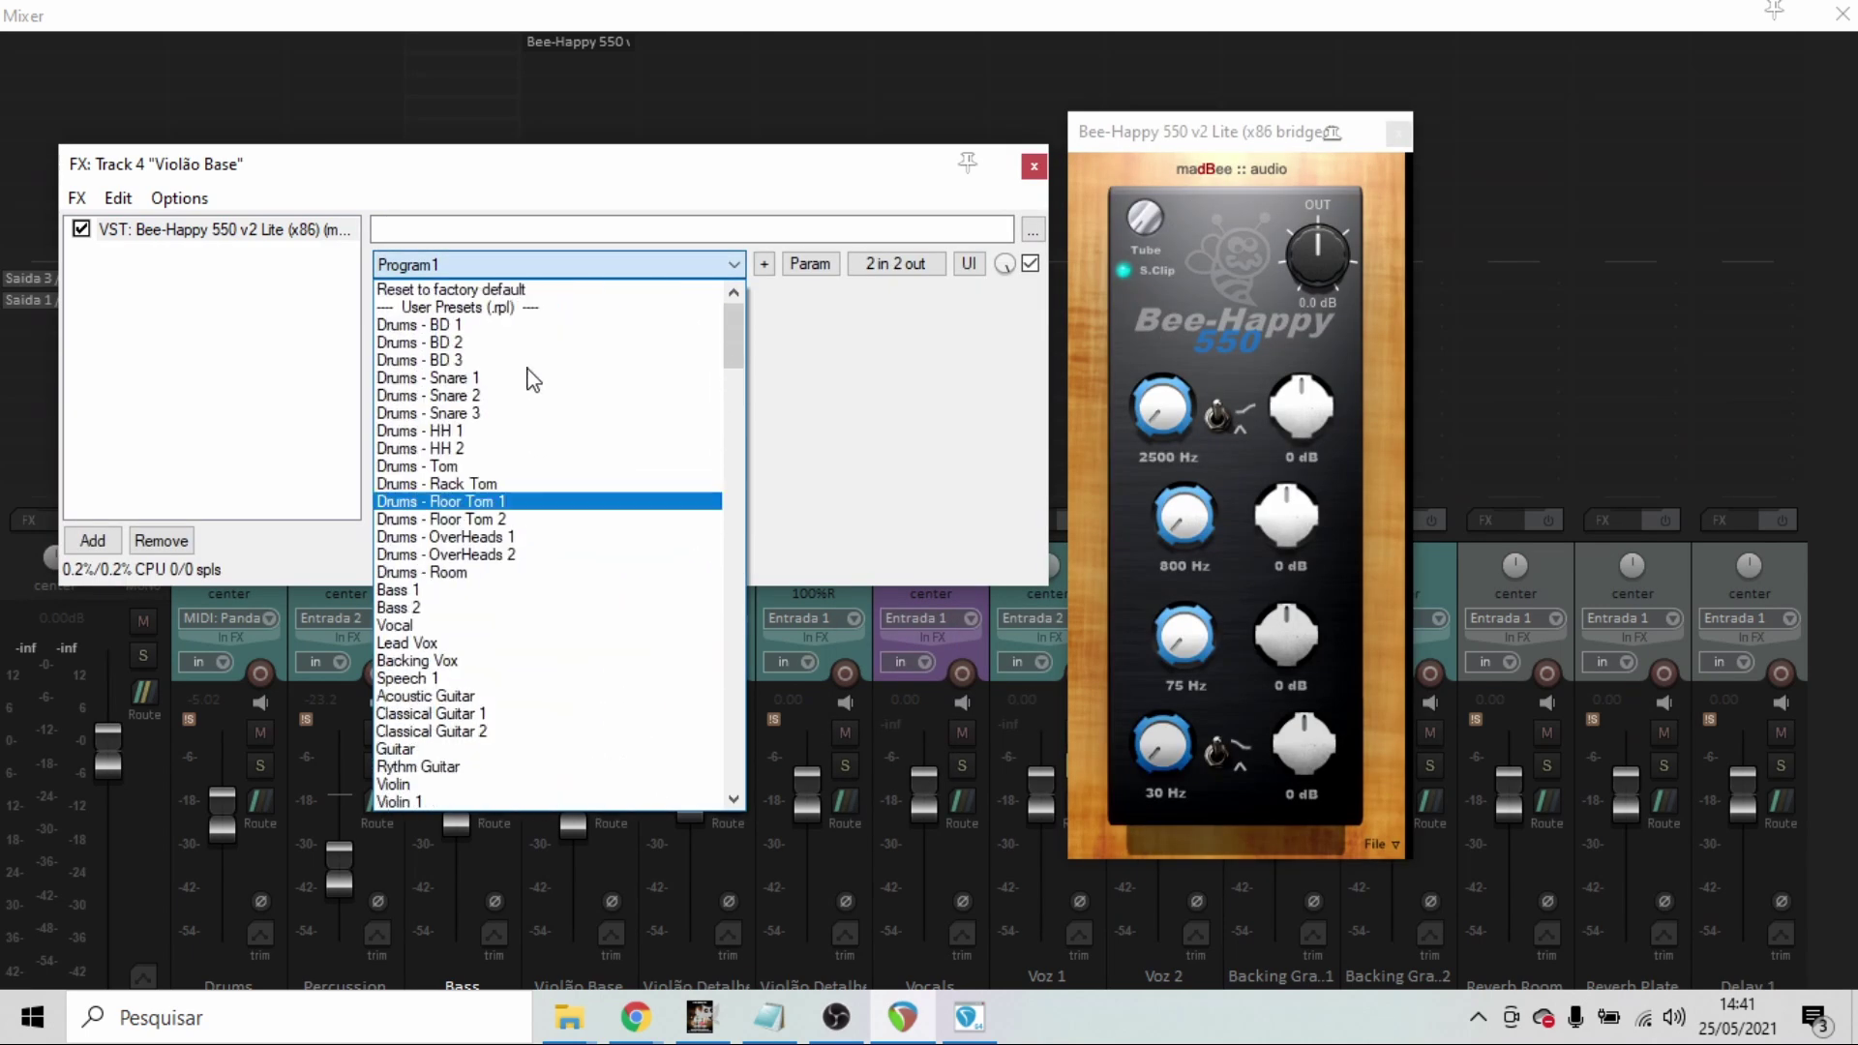
{"action": "scroll", "coordinate": [489, 455], "scroll_direction": "down", "scroll_amount": 3}
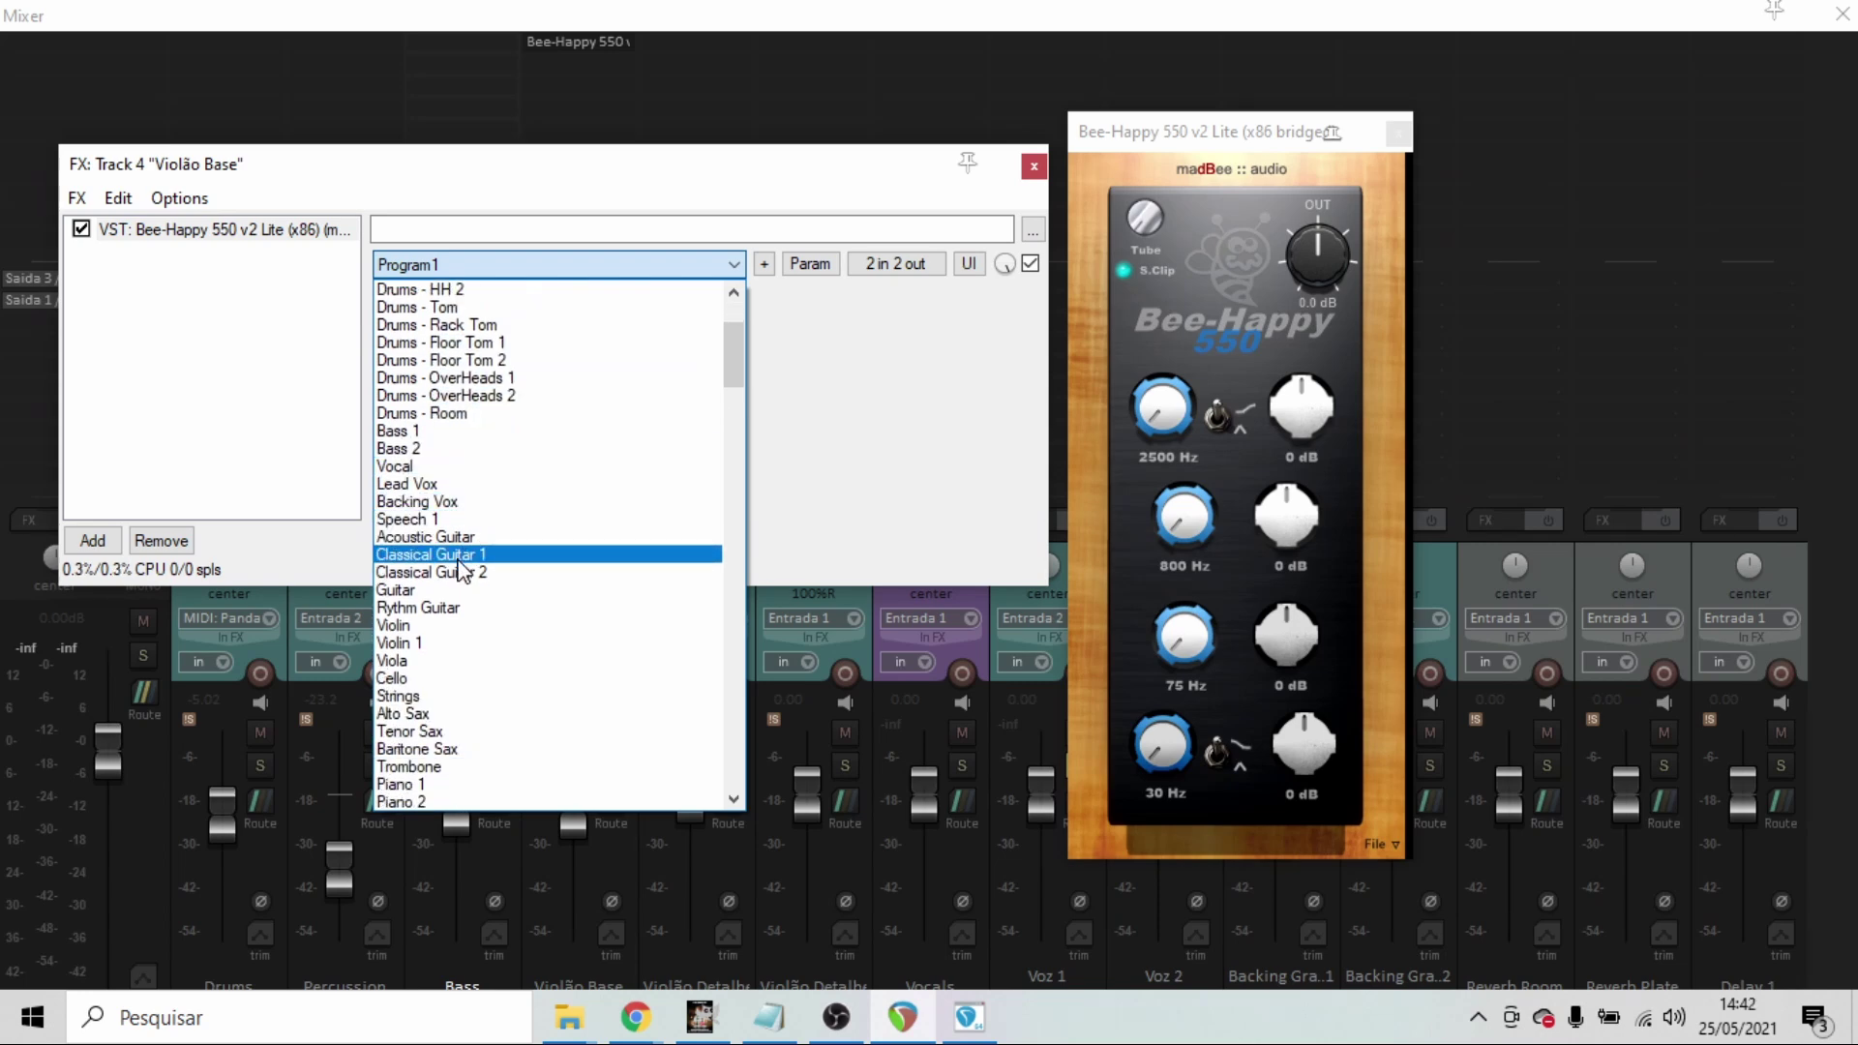
{"action": "scroll", "coordinate": [465, 546], "scroll_direction": "down", "scroll_amount": 2}
{"action": "scroll", "coordinate": [462, 550], "scroll_direction": "down", "scroll_amount": 6}
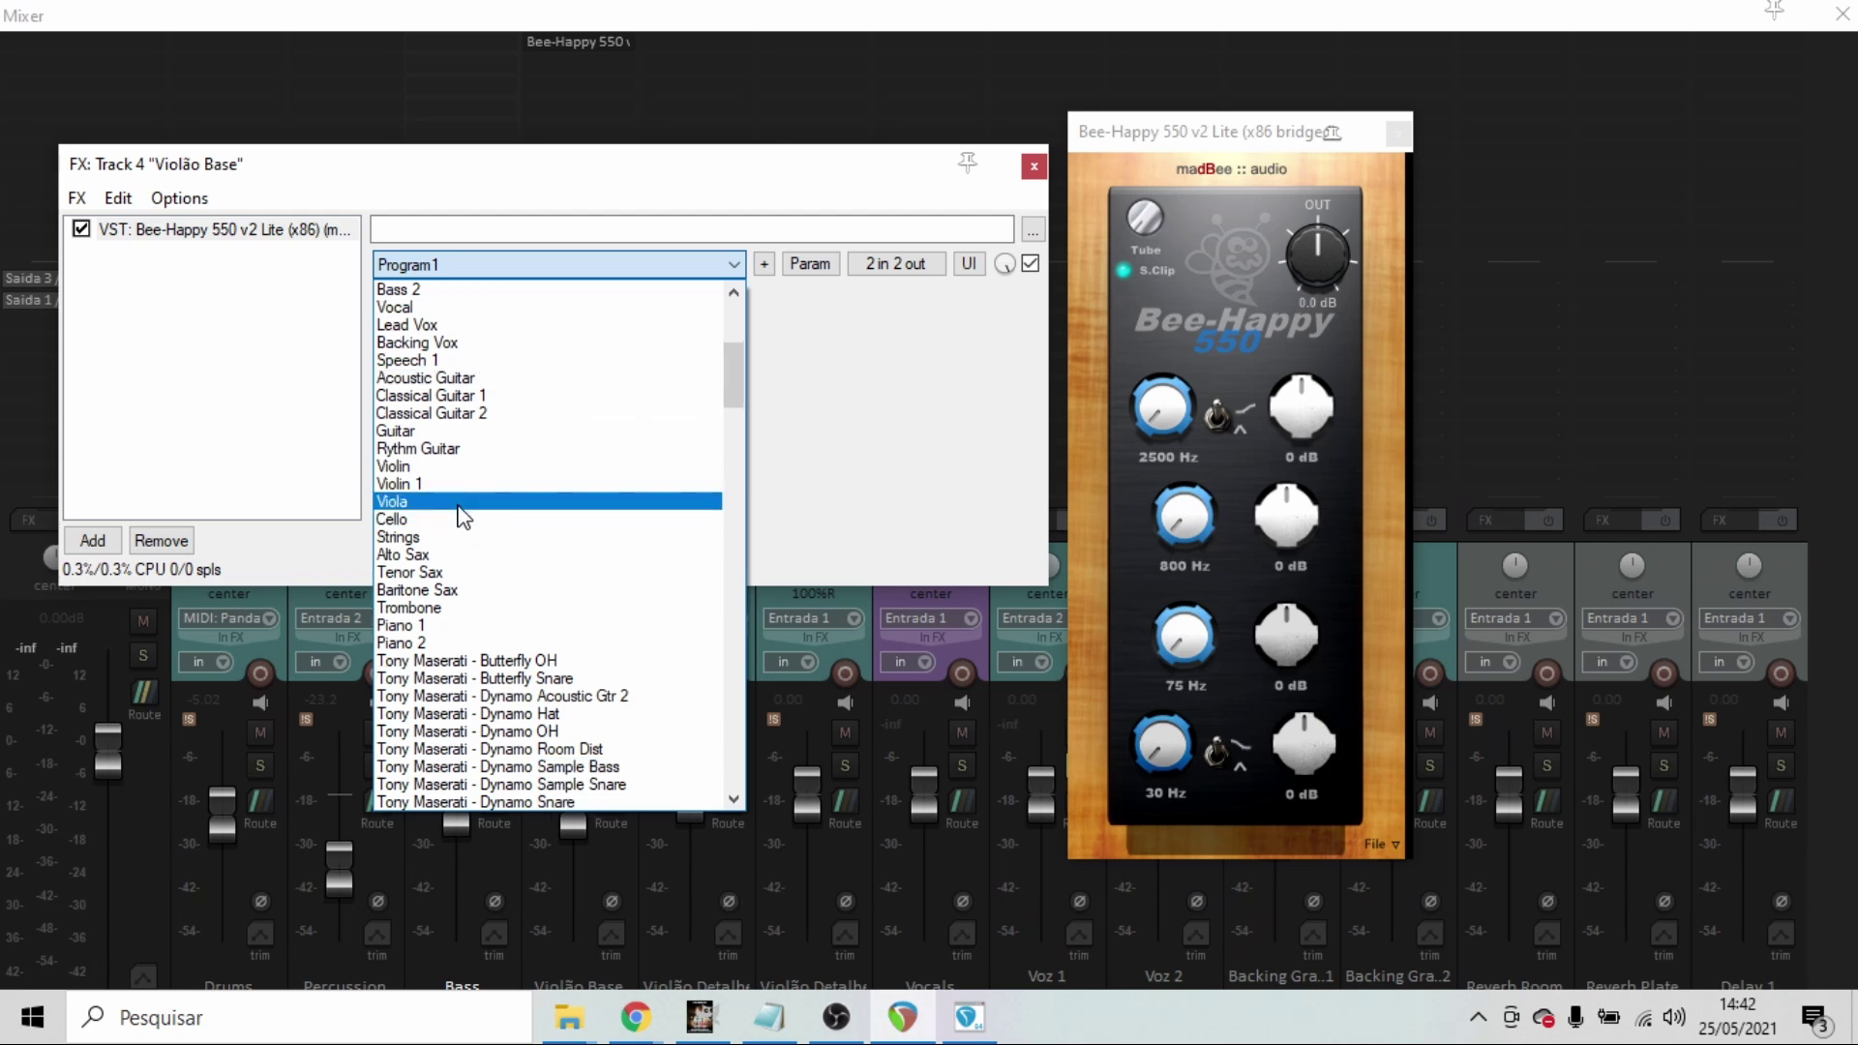
{"action": "scroll", "coordinate": [479, 464], "scroll_direction": "down", "scroll_amount": 6}
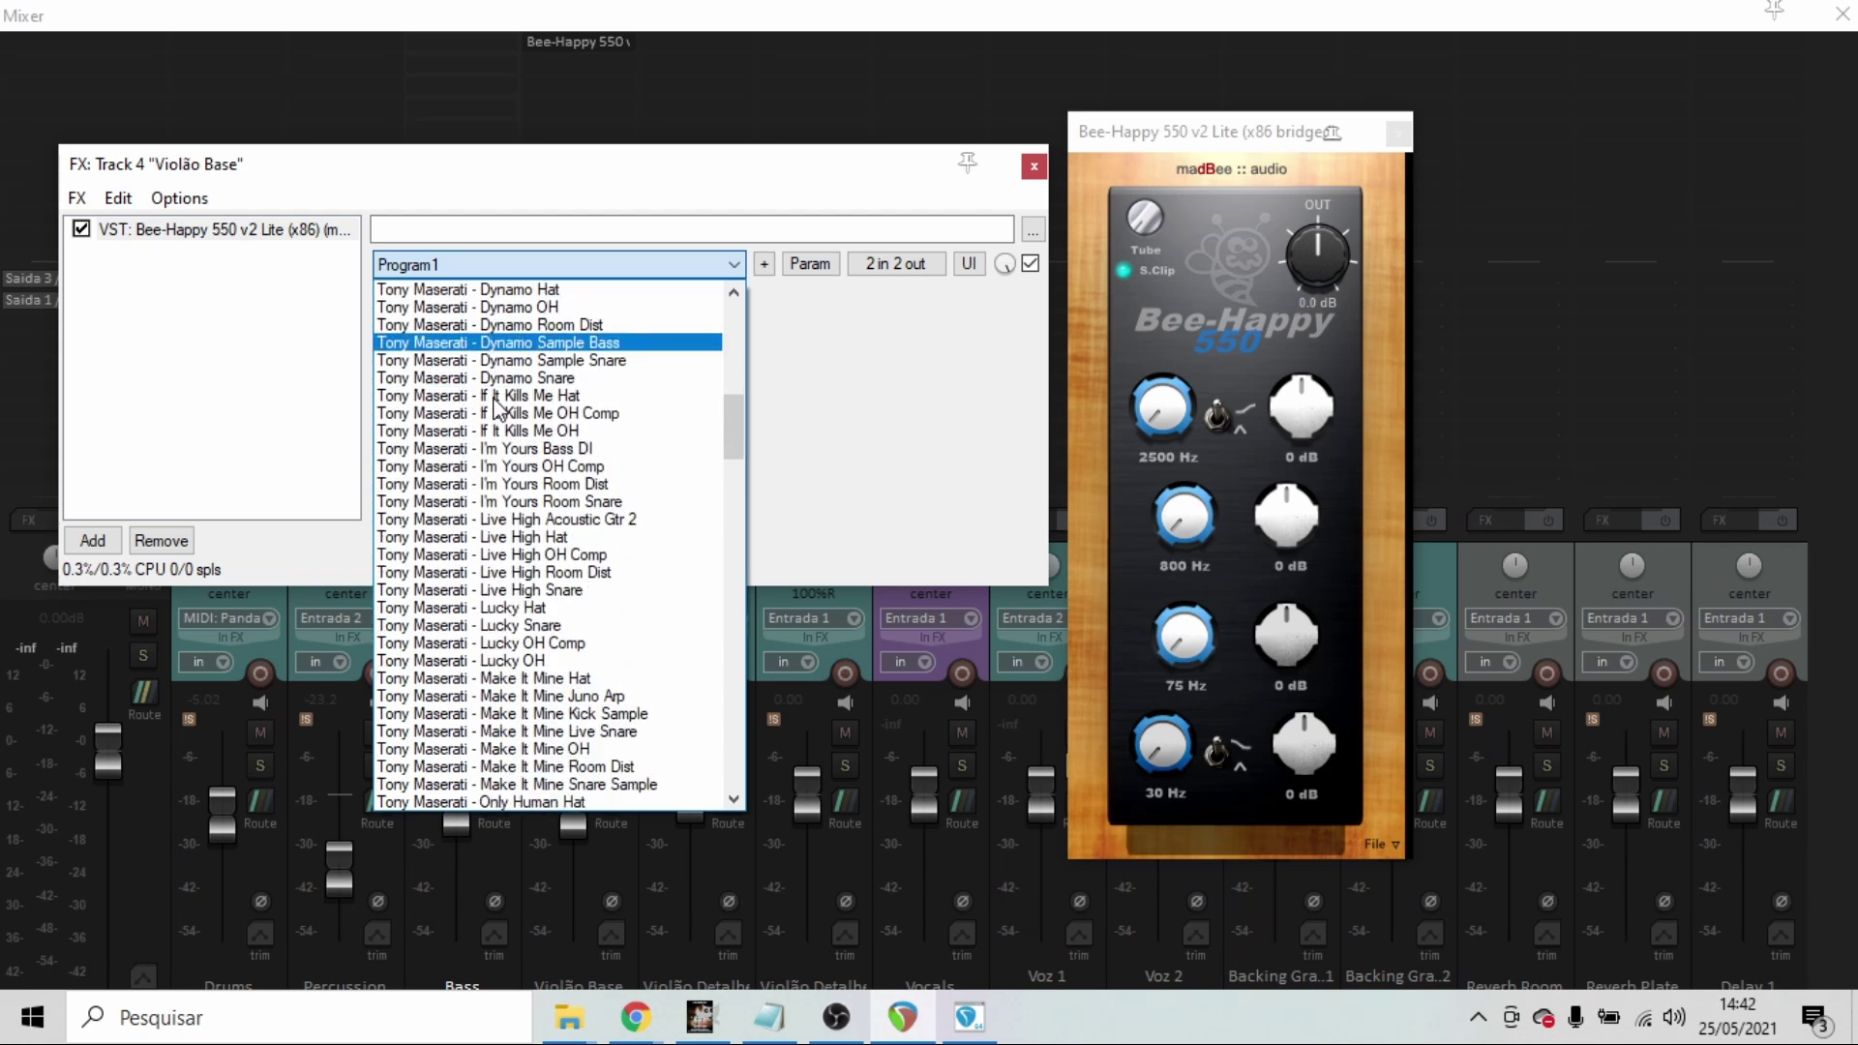
{"action": "scroll", "coordinate": [505, 426], "scroll_direction": "up", "scroll_amount": 4}
{"action": "scroll", "coordinate": [505, 426], "scroll_direction": "up", "scroll_amount": 4}
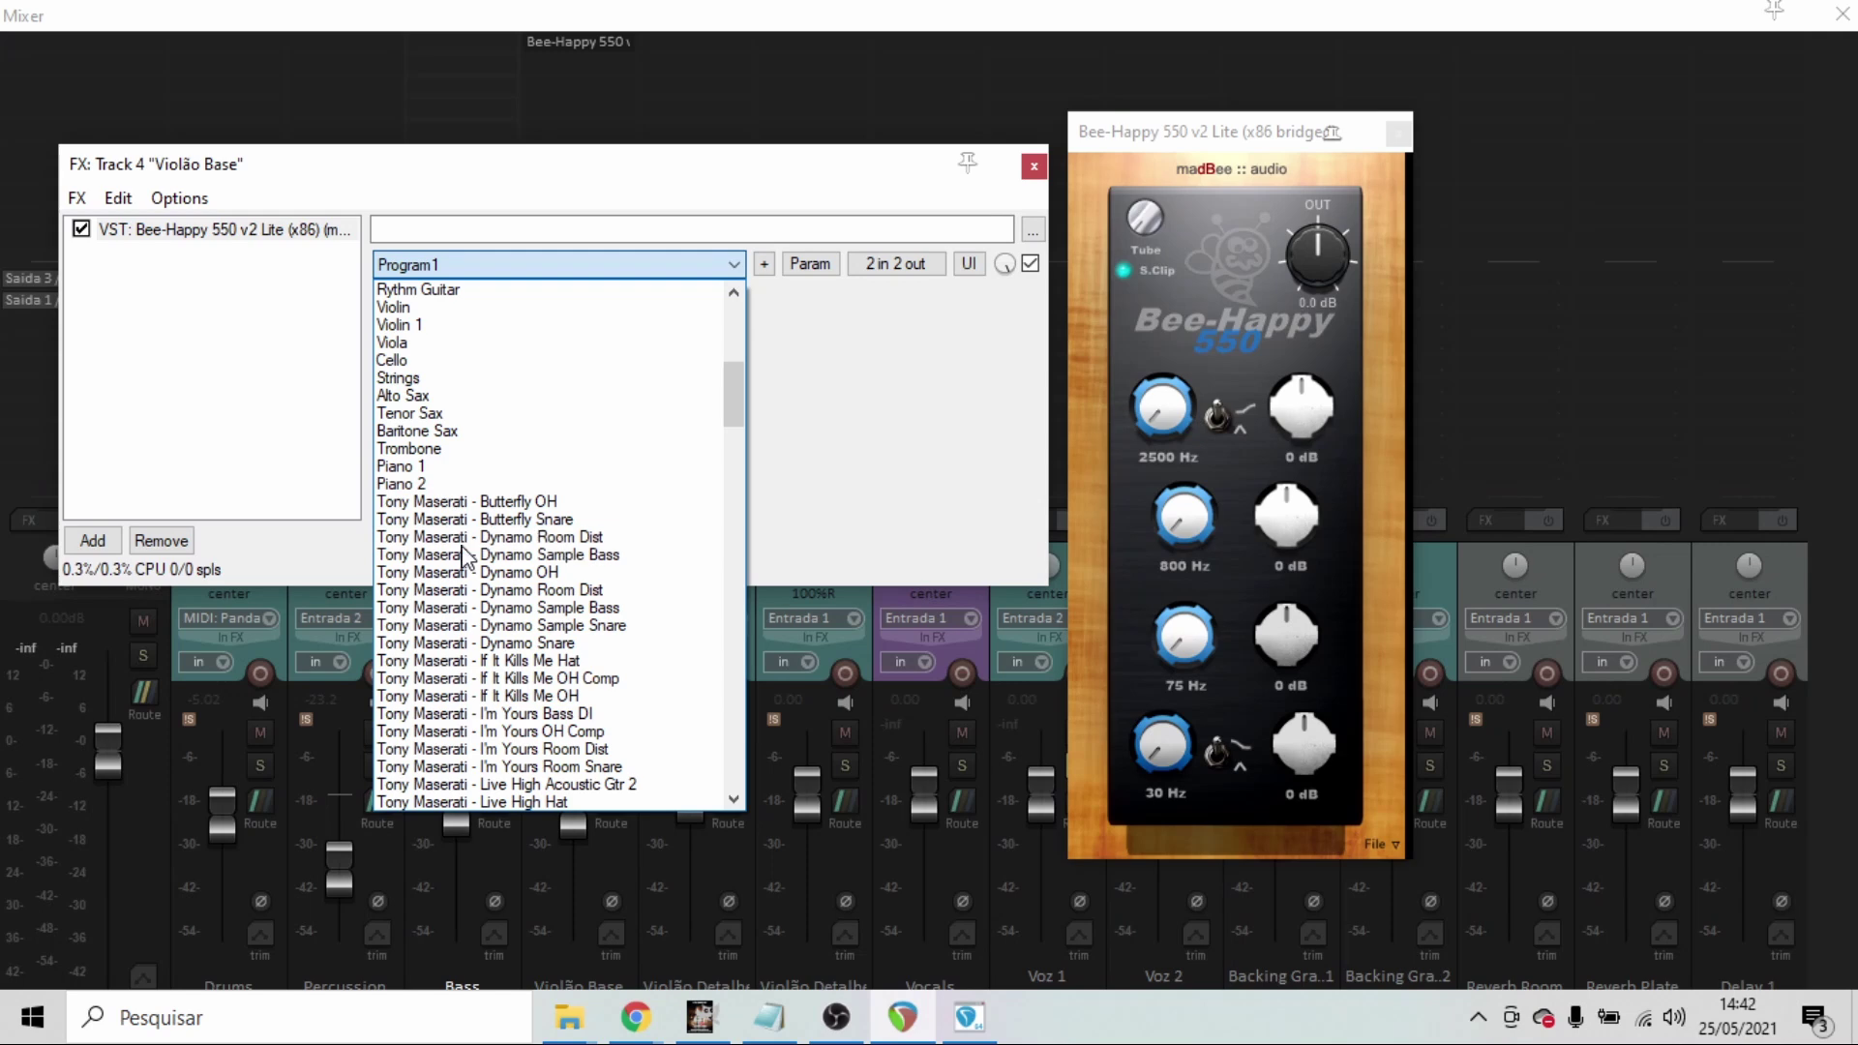
{"action": "scroll", "coordinate": [489, 498], "scroll_direction": "down", "scroll_amount": 7}
{"action": "scroll", "coordinate": [487, 494], "scroll_direction": "down", "scroll_amount": 6}
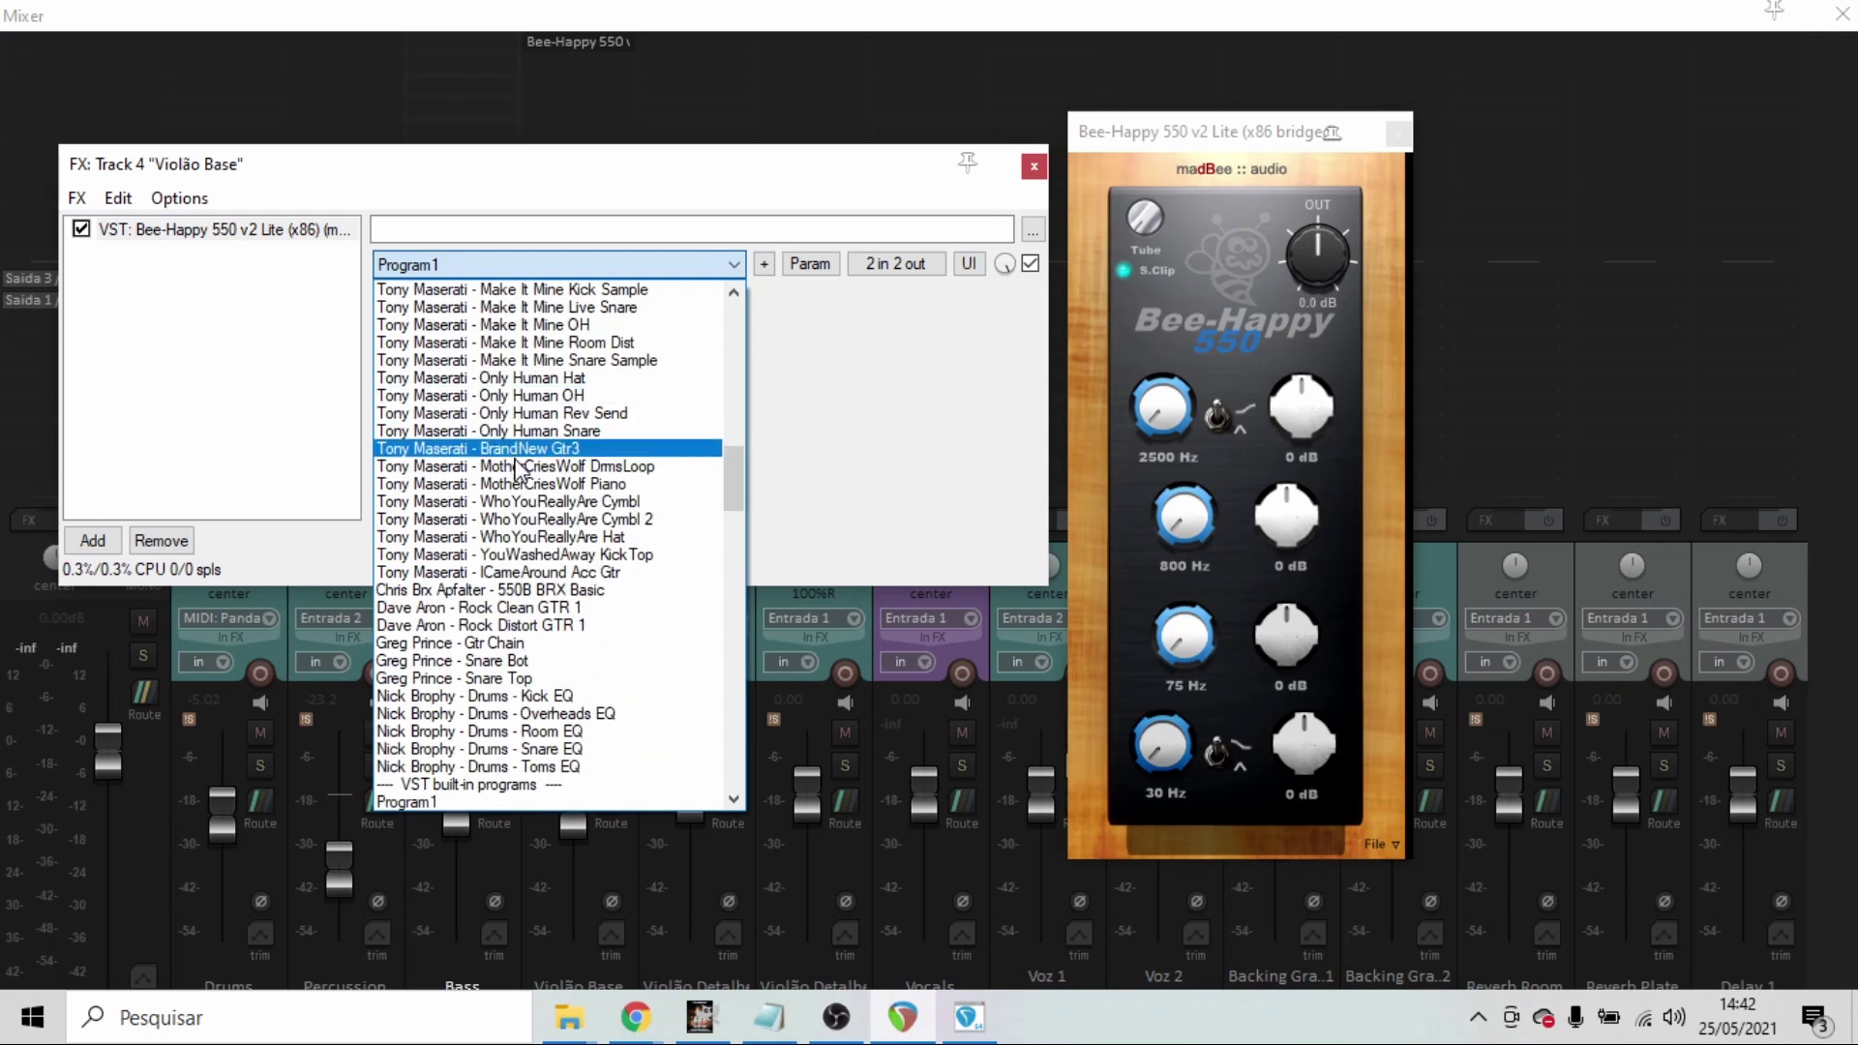
{"action": "scroll", "coordinate": [474, 620], "scroll_direction": "down", "scroll_amount": 1}
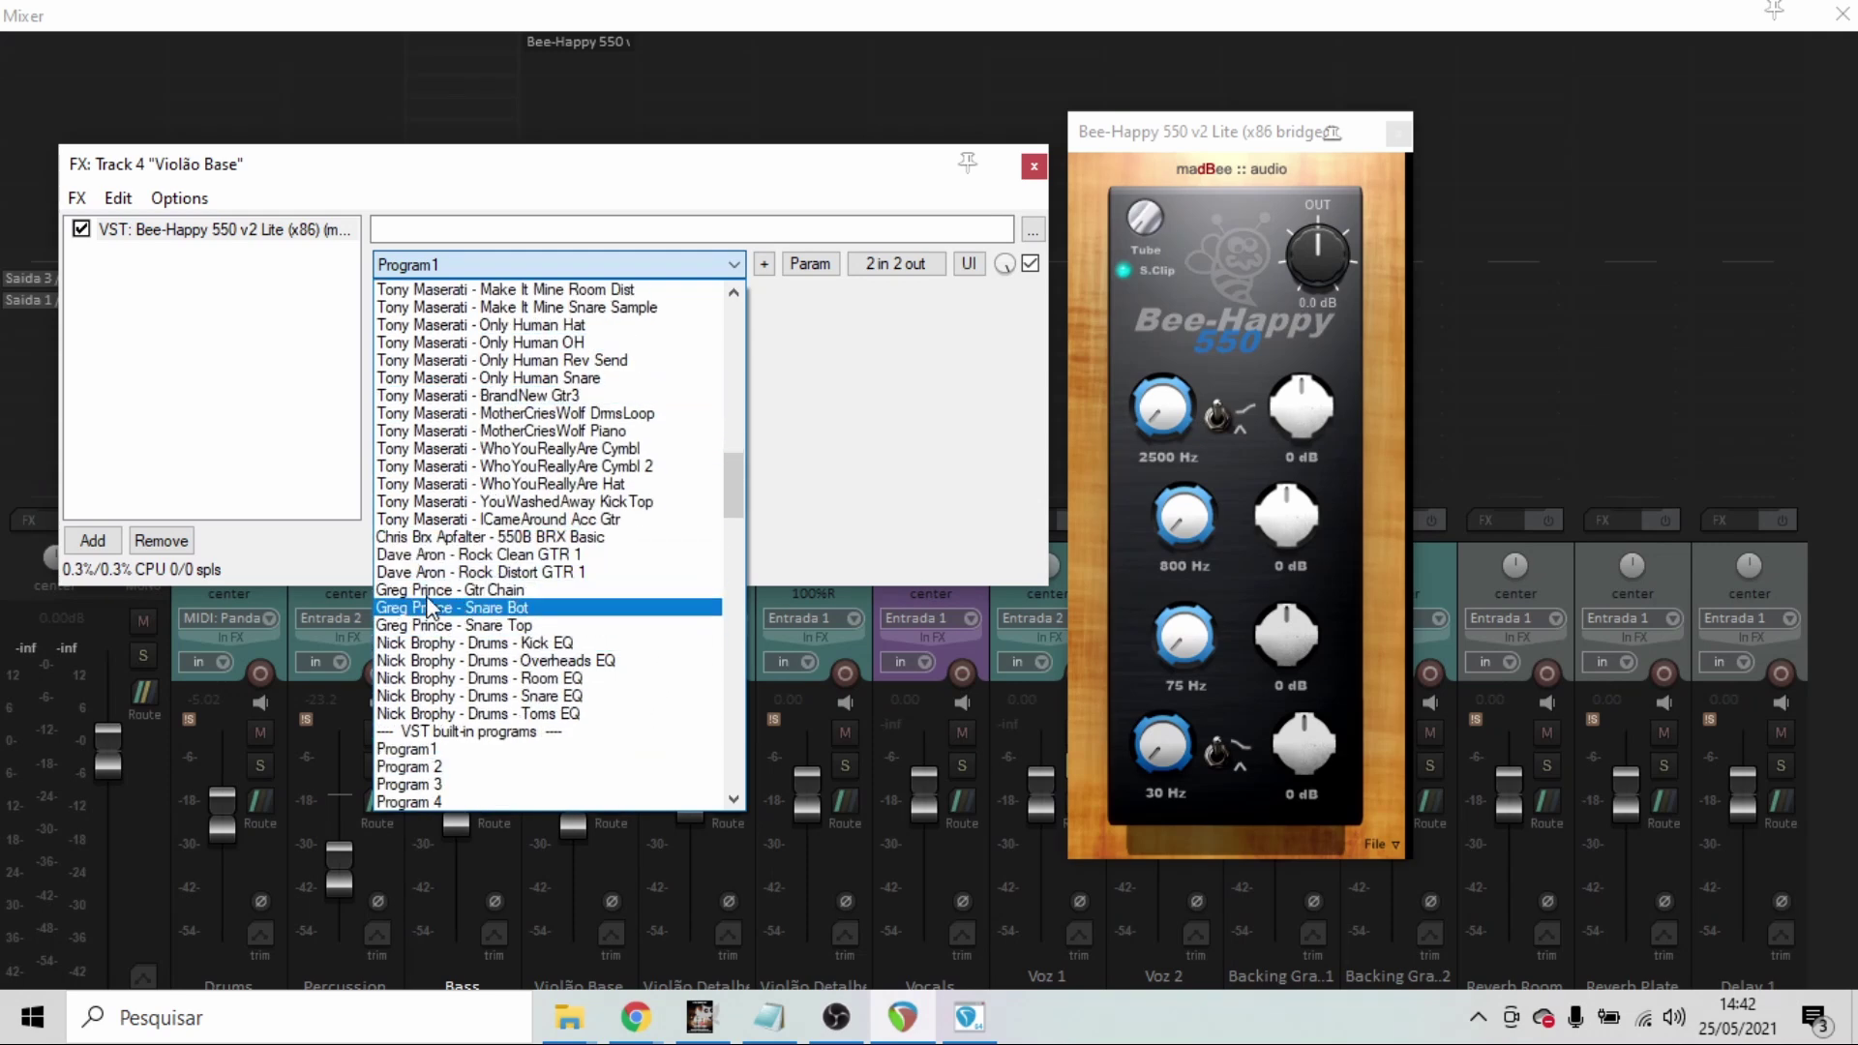
- Load the Acoustic Guitar preset in the Bee-Happy 550 v2 Lite plugin on the Violão Base track
{"action": "scroll", "coordinate": [523, 484], "scroll_direction": "up", "scroll_amount": 20}
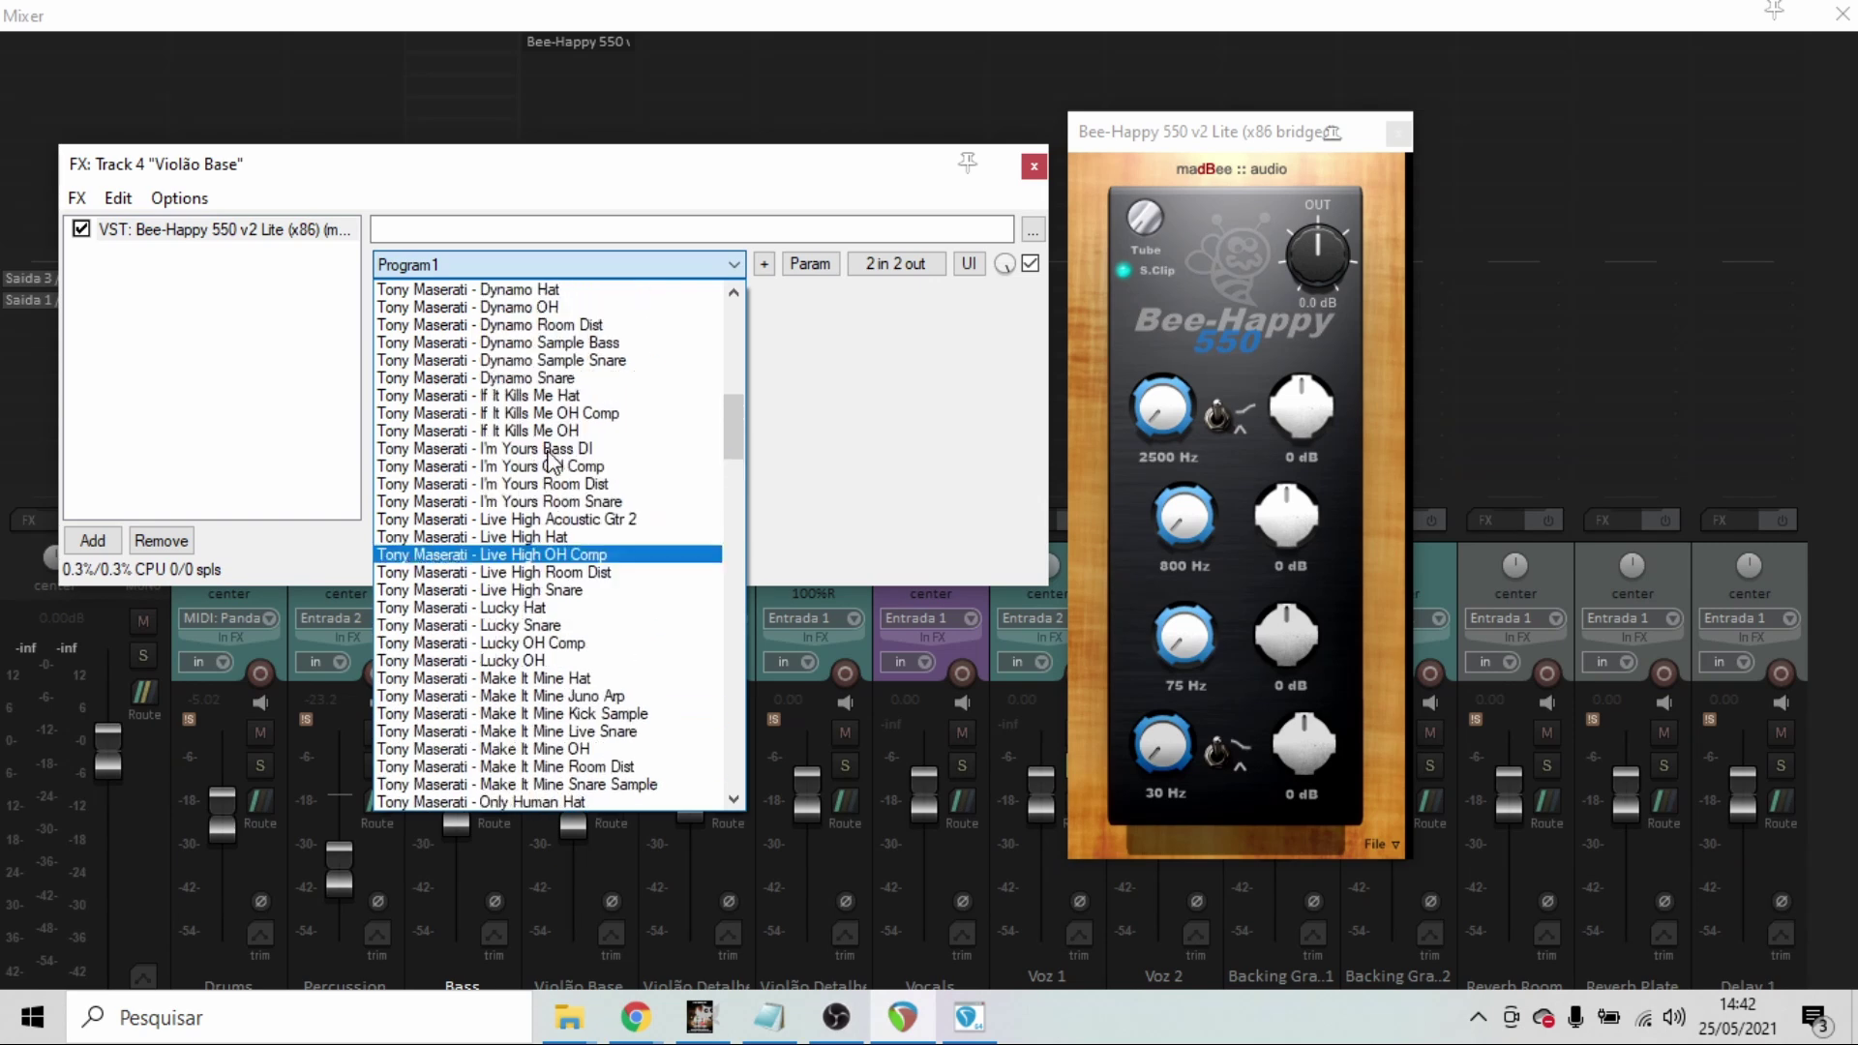
{"action": "scroll", "coordinate": [552, 464], "scroll_direction": "down", "scroll_amount": 3}
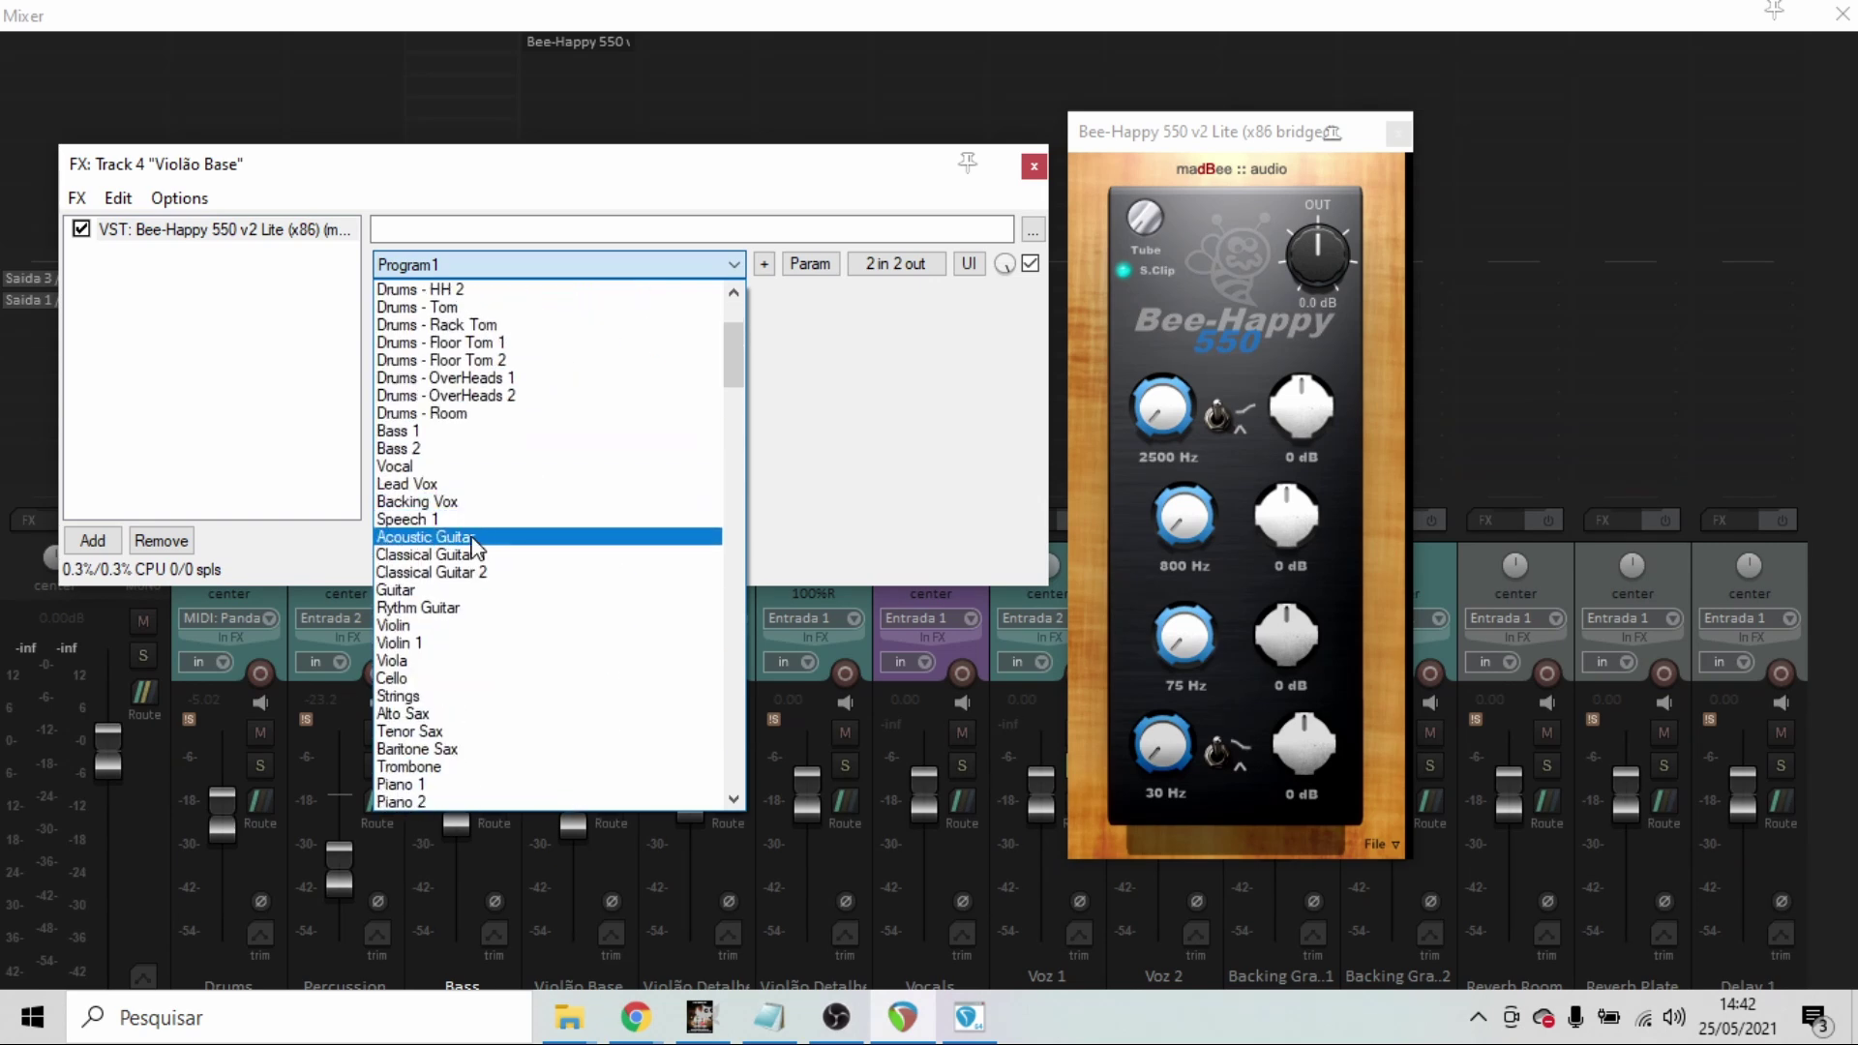
{"action": "left_click", "coordinate": [472, 539]}
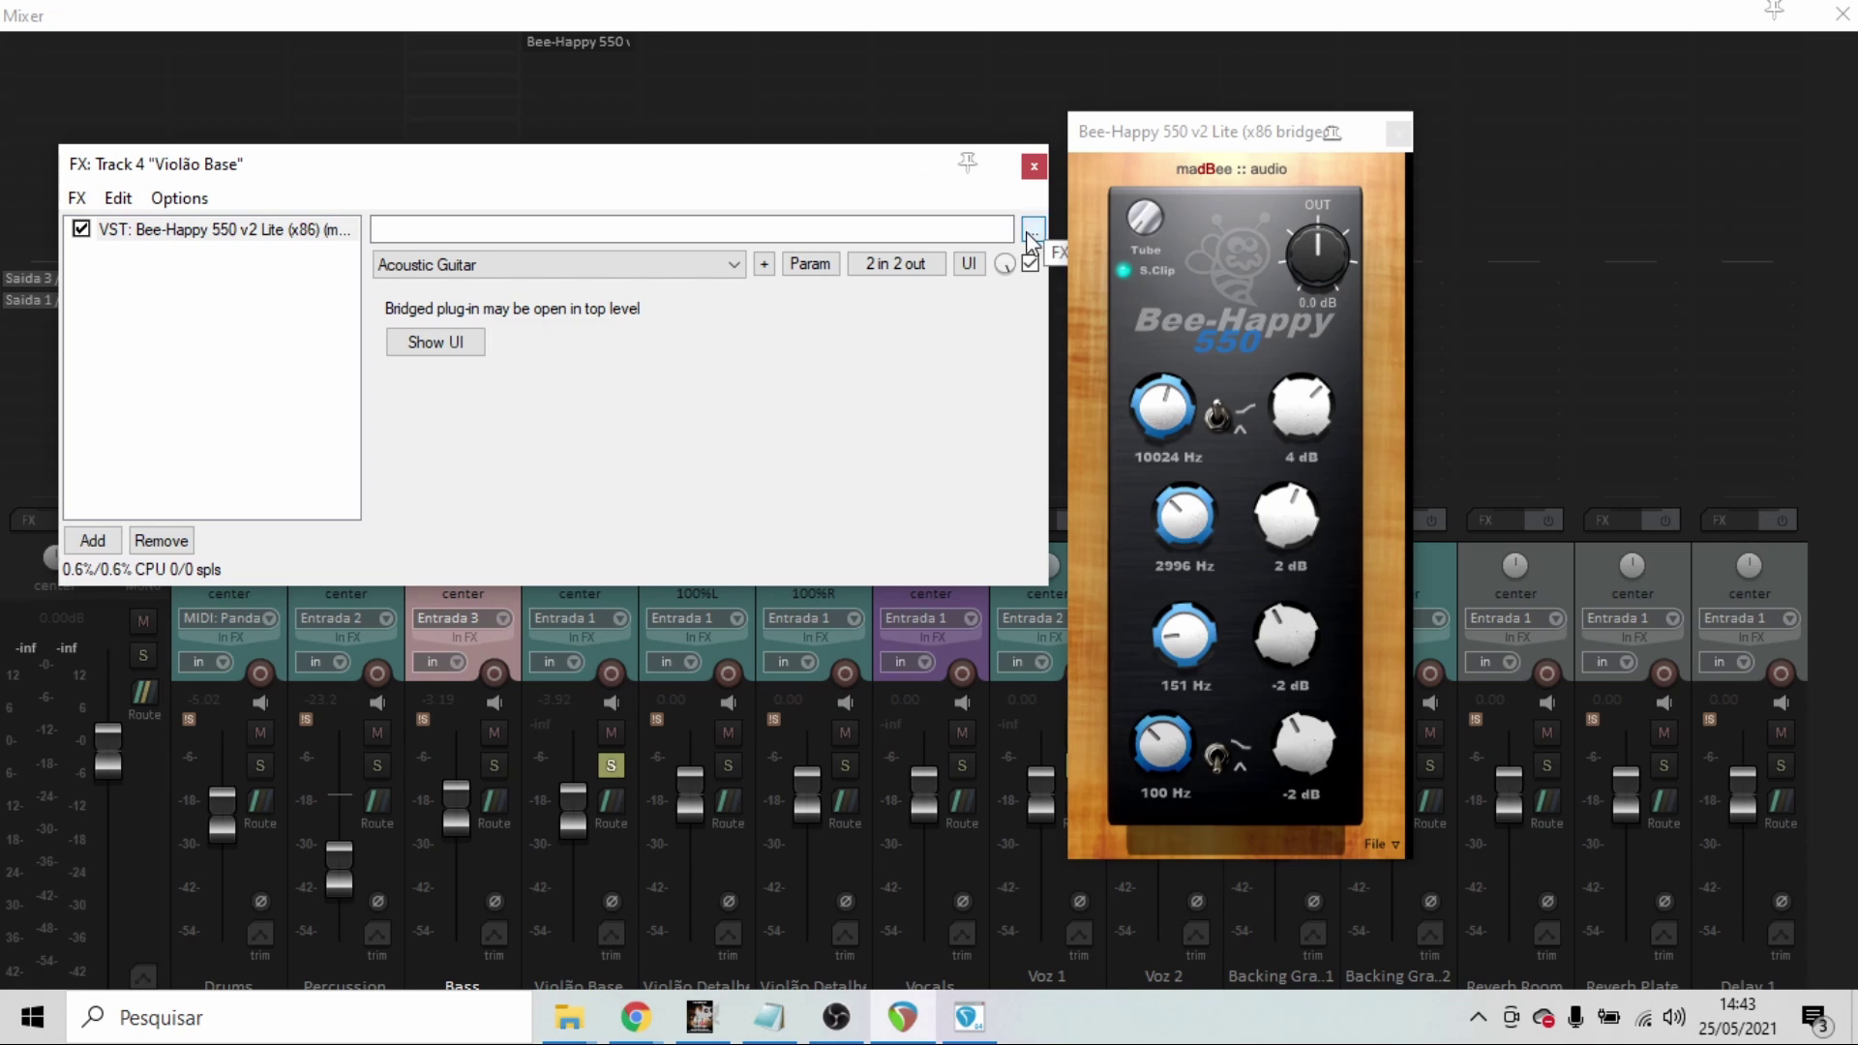
- Compare the Violão Base sound with and without the EQ by toggling the plugin's bypass, leaving it enabled
{"action": "left_click", "coordinate": [1031, 263]}
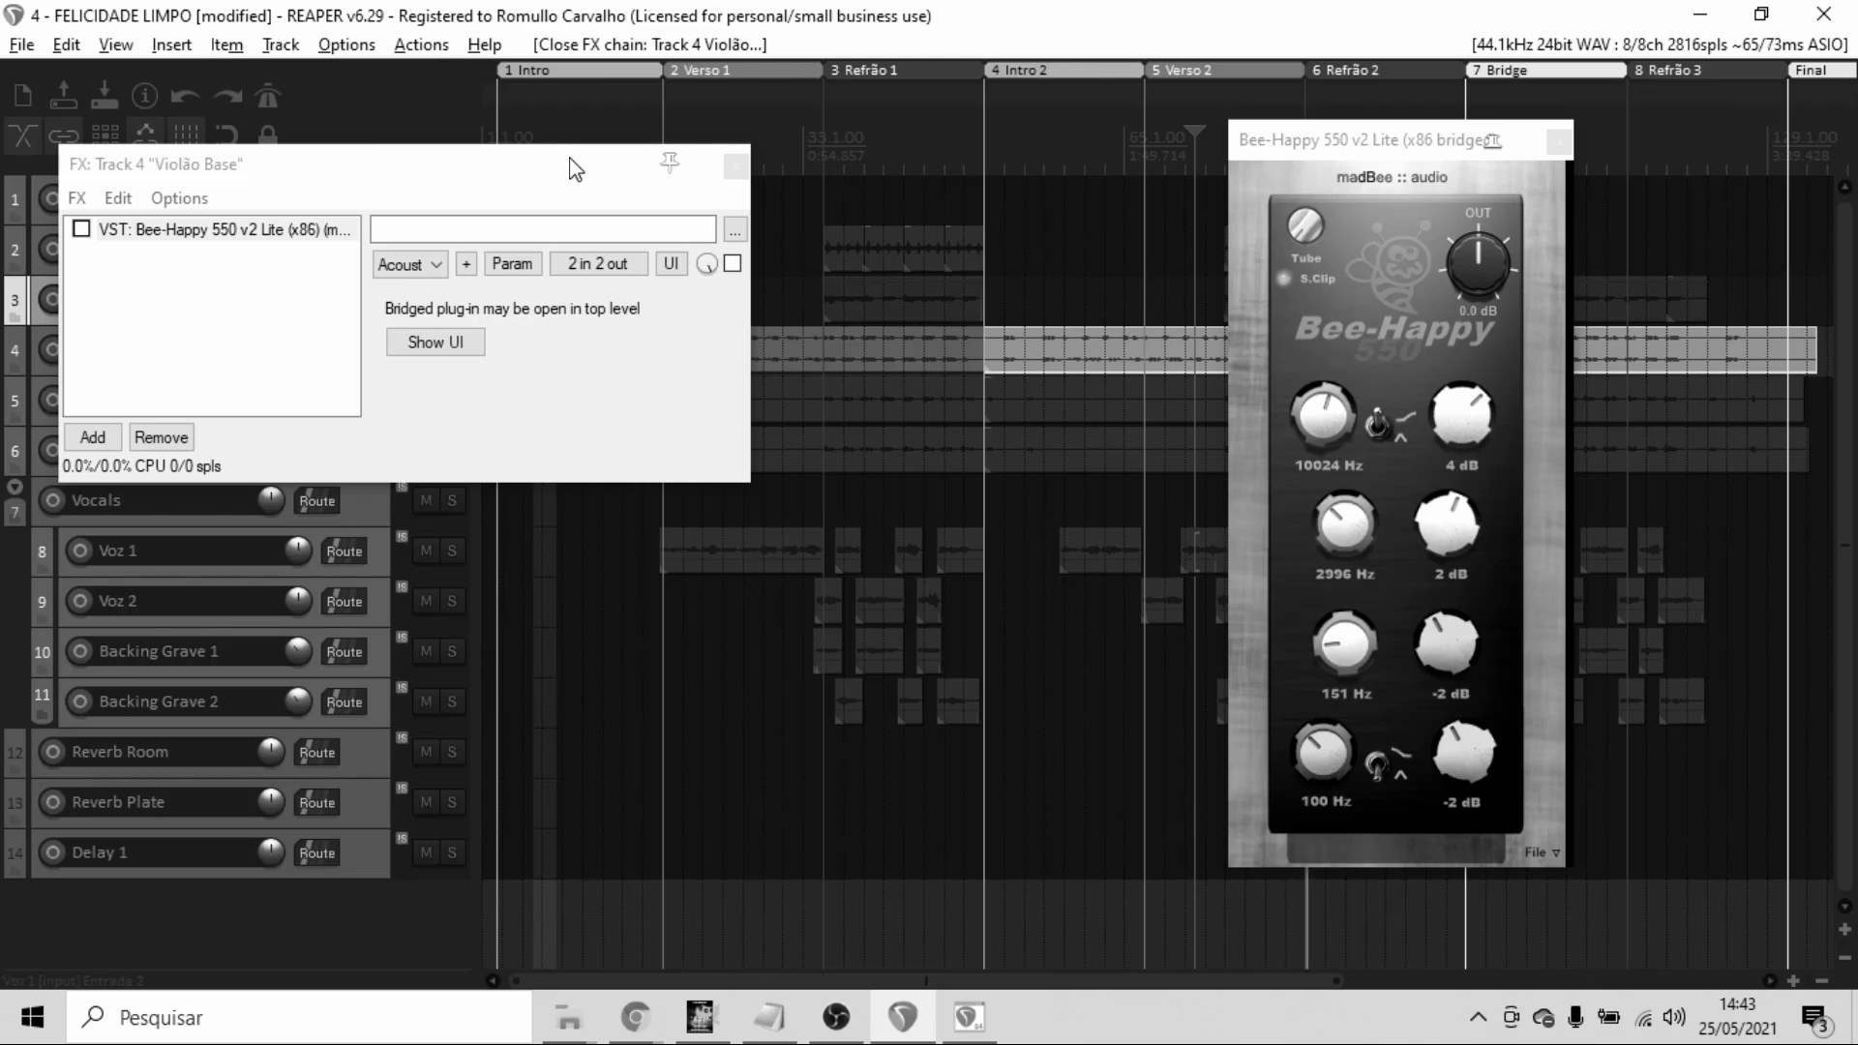
{"action": "left_click", "coordinate": [733, 263]}
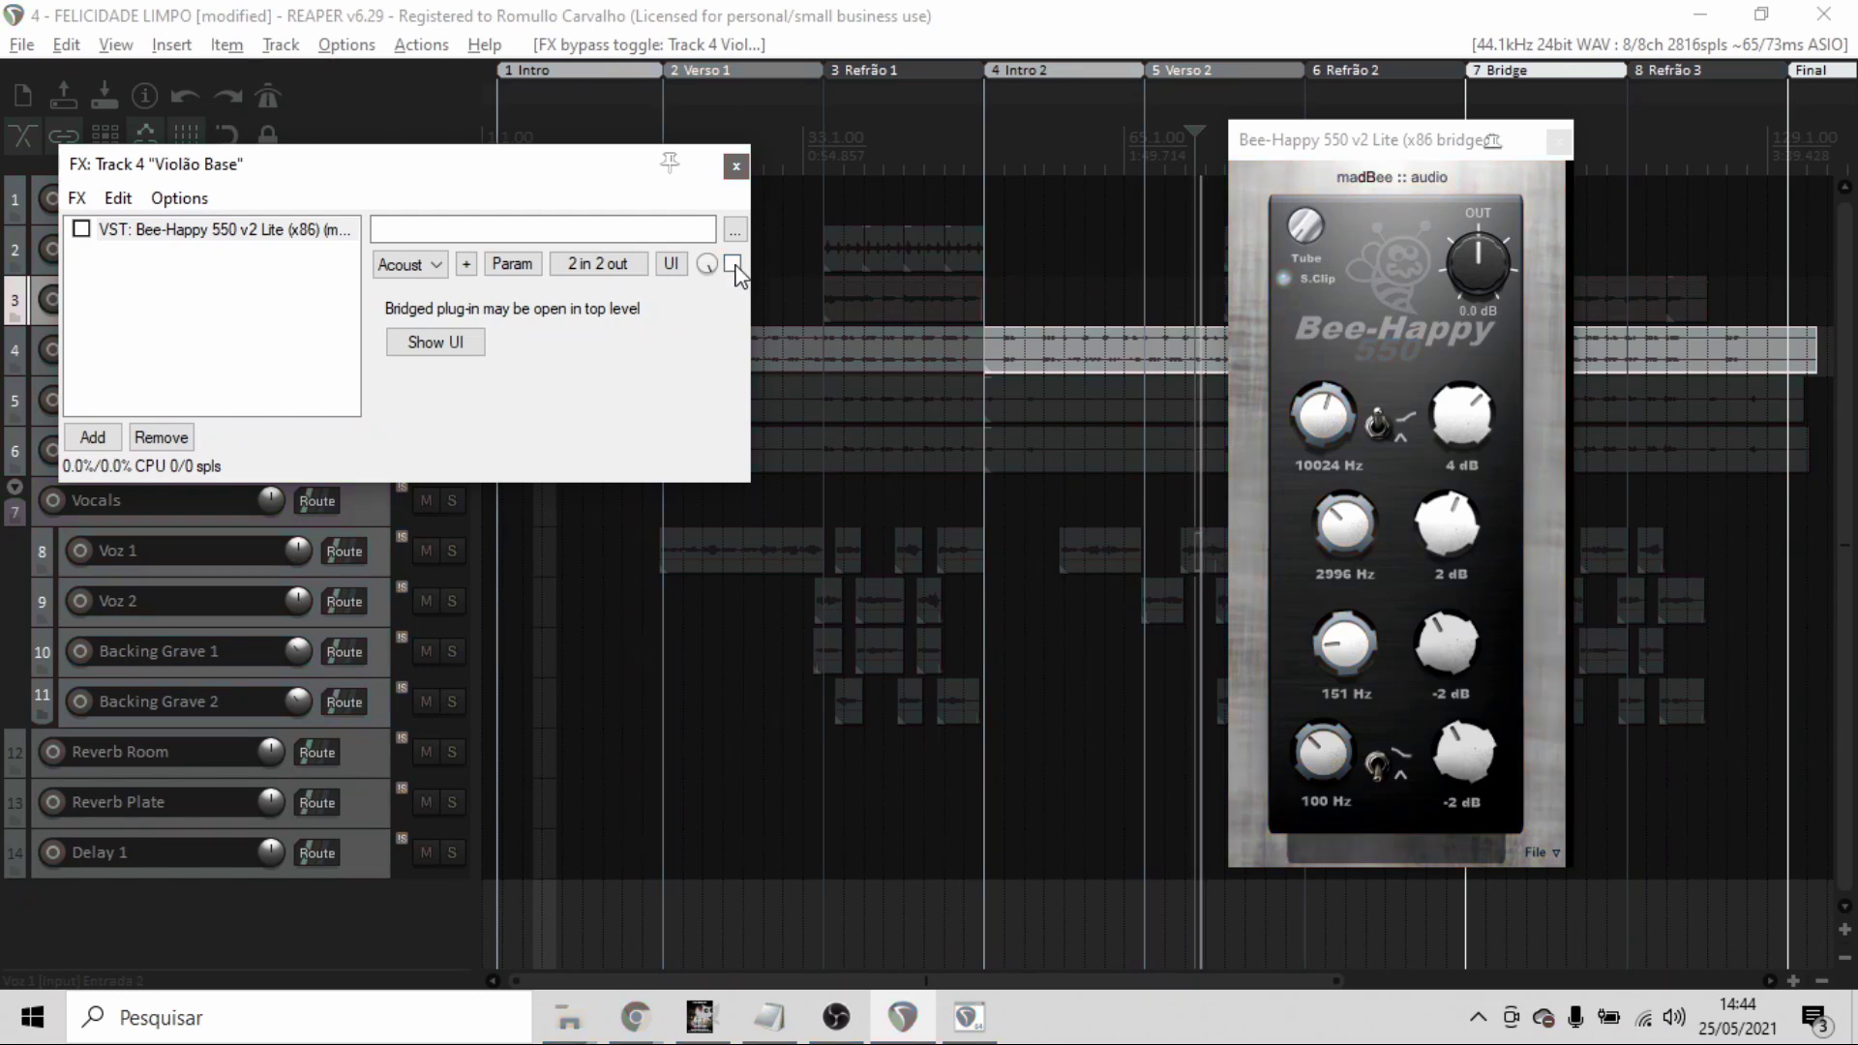
{"action": "left_click", "coordinate": [732, 265]}
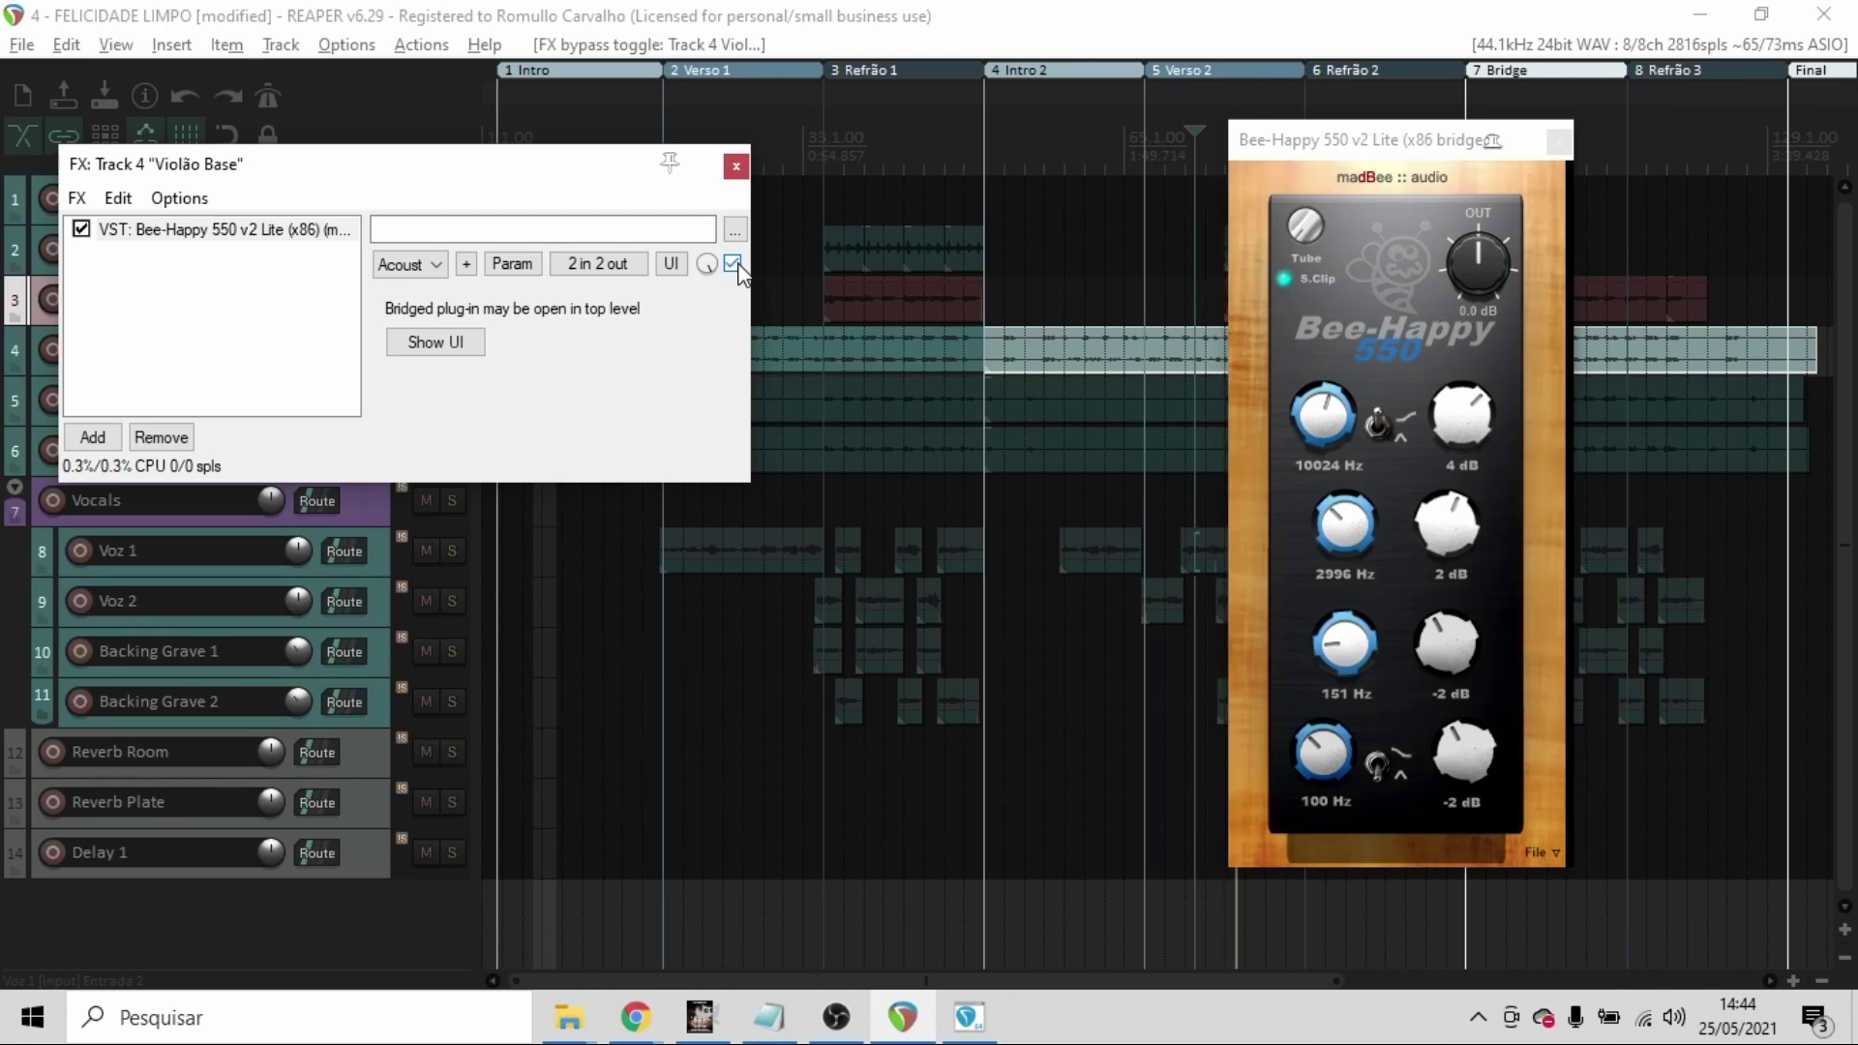
{"action": "left_click", "coordinate": [732, 264]}
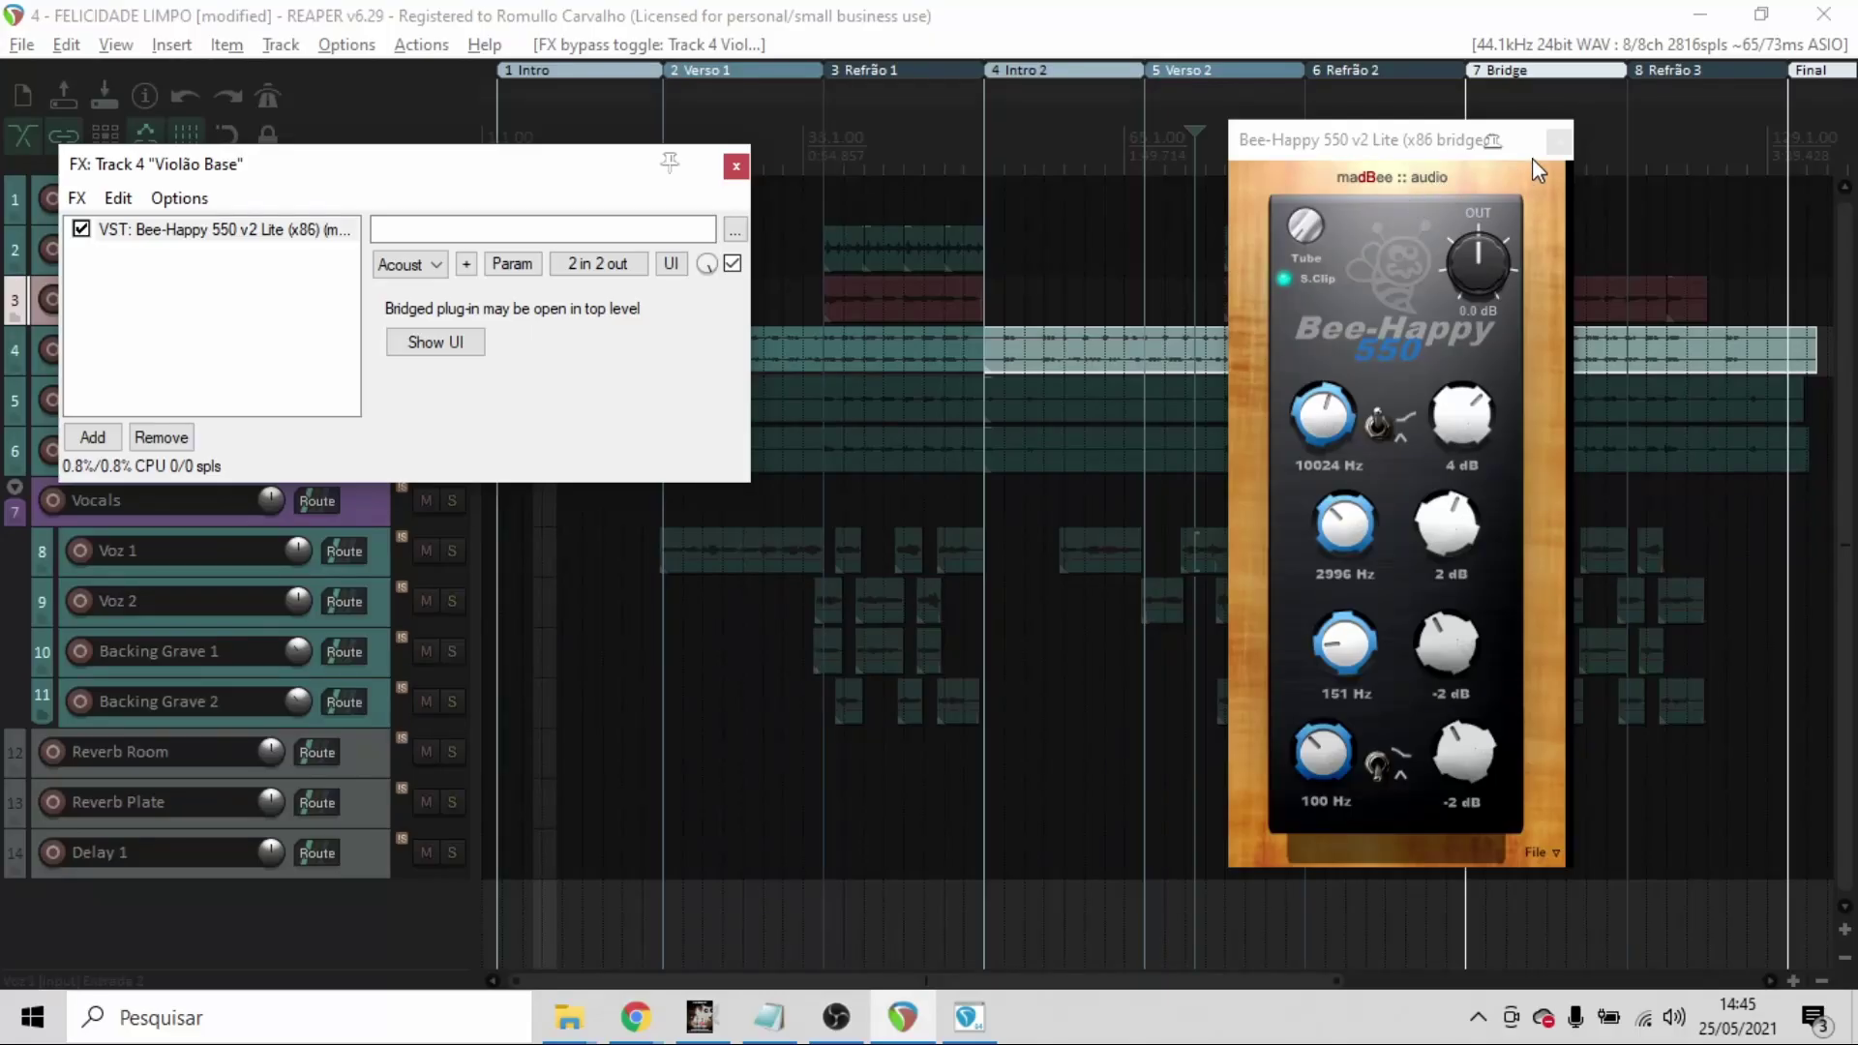
- Close the plugin interface and the Violão Base FX window, and unsolo the Violão Base track
{"action": "left_click", "coordinate": [1557, 141]}
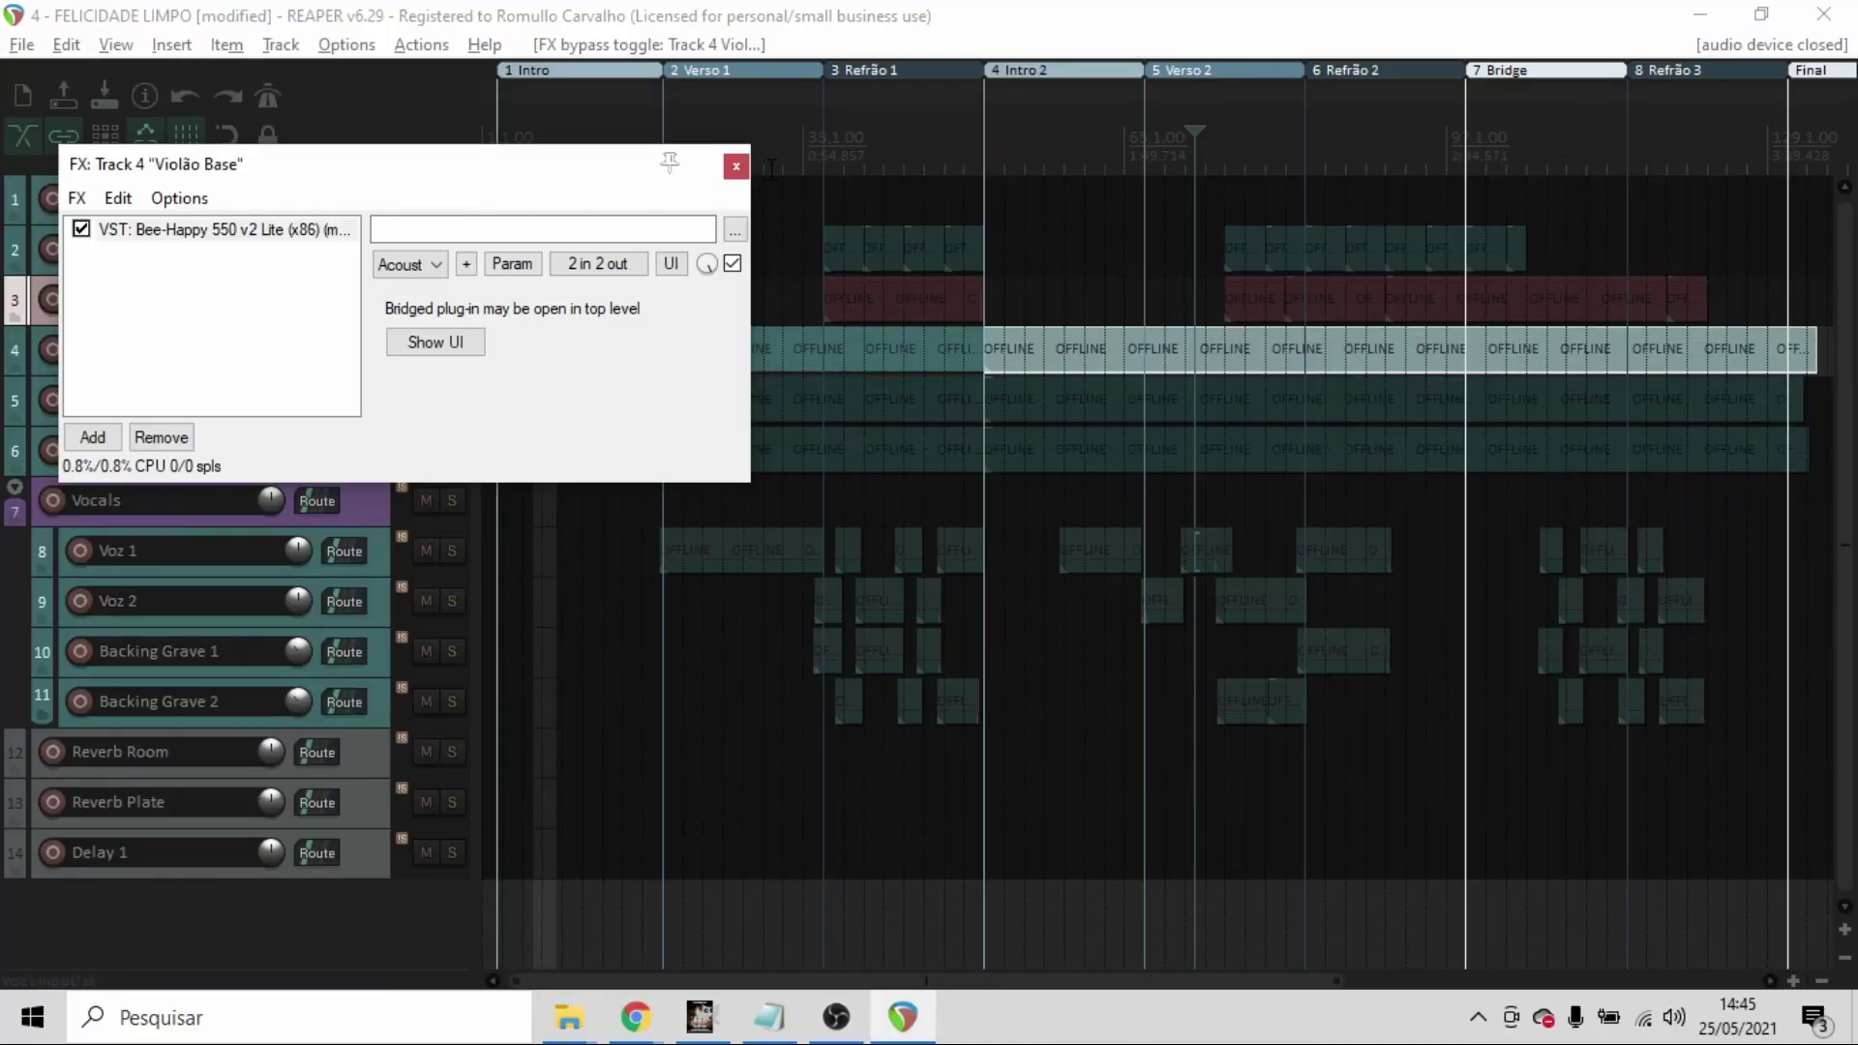
{"action": "left_click", "coordinate": [737, 166]}
{"action": "left_click", "coordinate": [452, 349]}
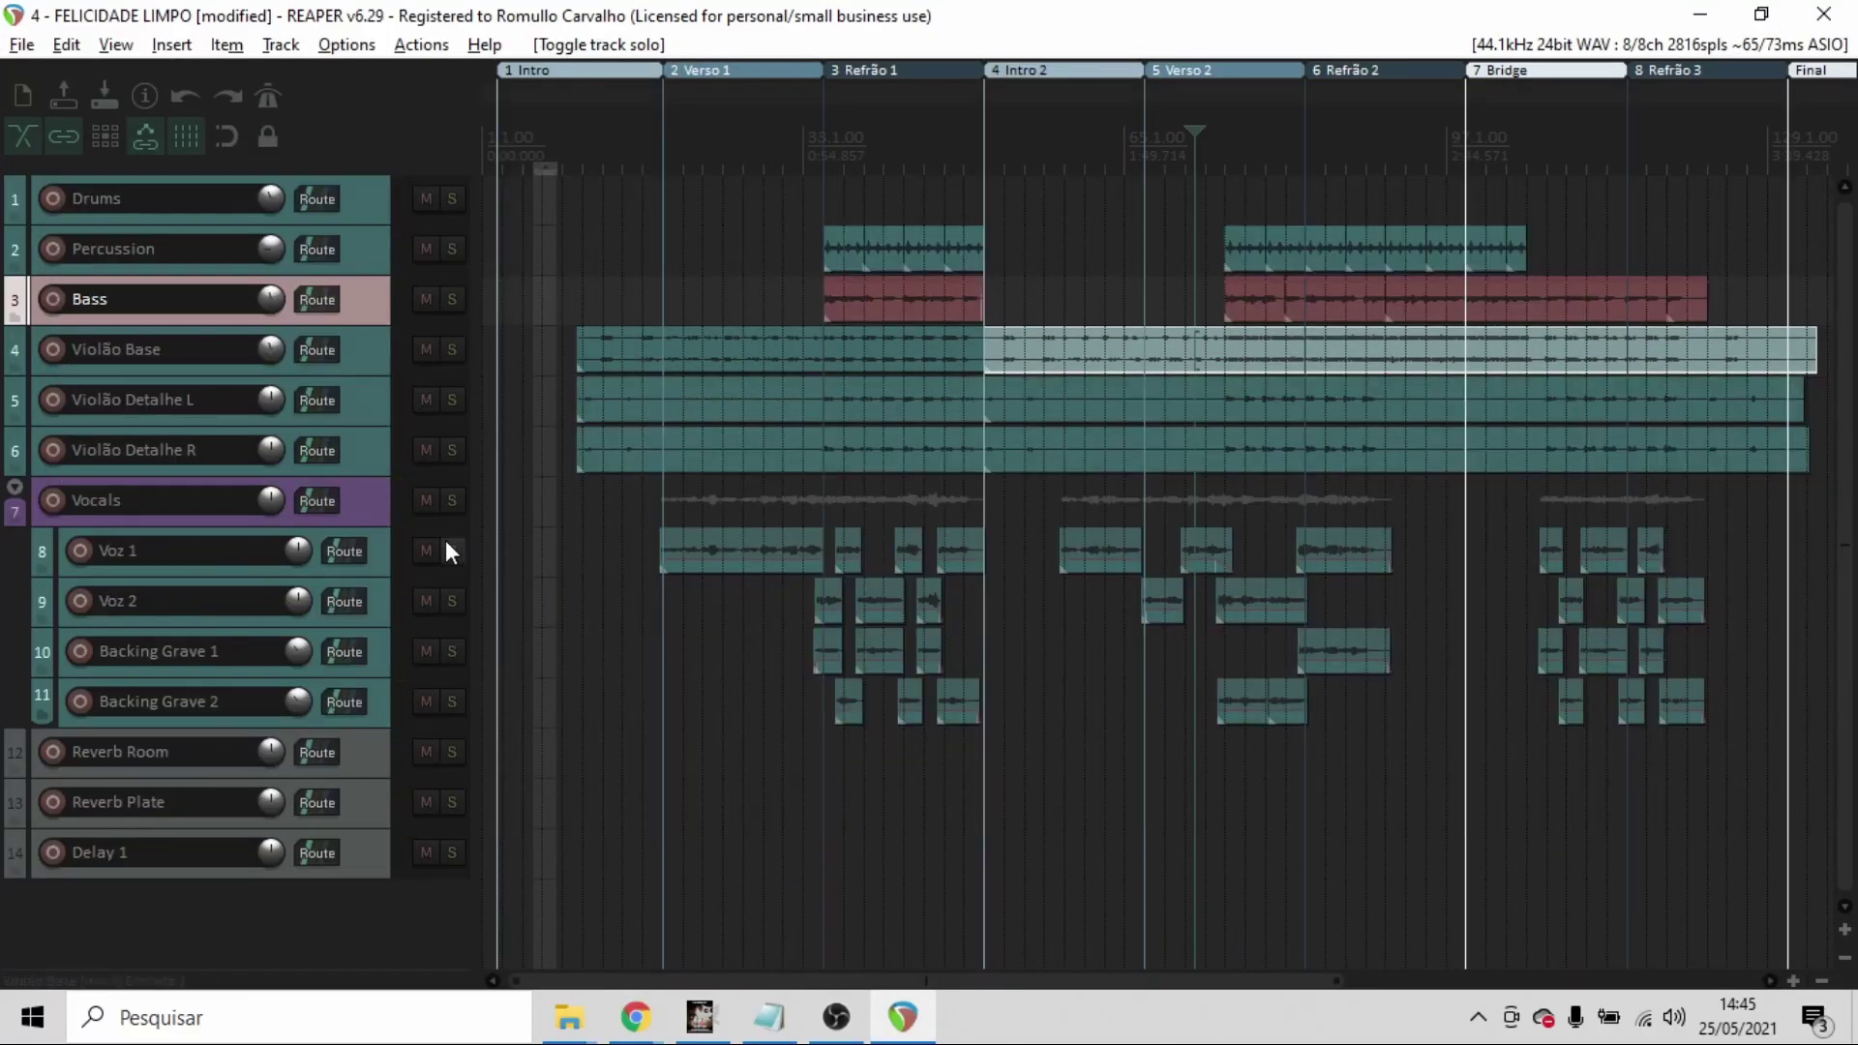
- Solo Voz 1 briefly while moving the edit cursor to its clip near the start of Refrão 2, and unsolo it
{"action": "left_click", "coordinate": [452, 551]}
{"action": "scroll", "coordinate": [1115, 229], "scroll_direction": "up", "scroll_amount": 4}
{"action": "scroll", "coordinate": [1116, 229], "scroll_direction": "down", "scroll_amount": 3}
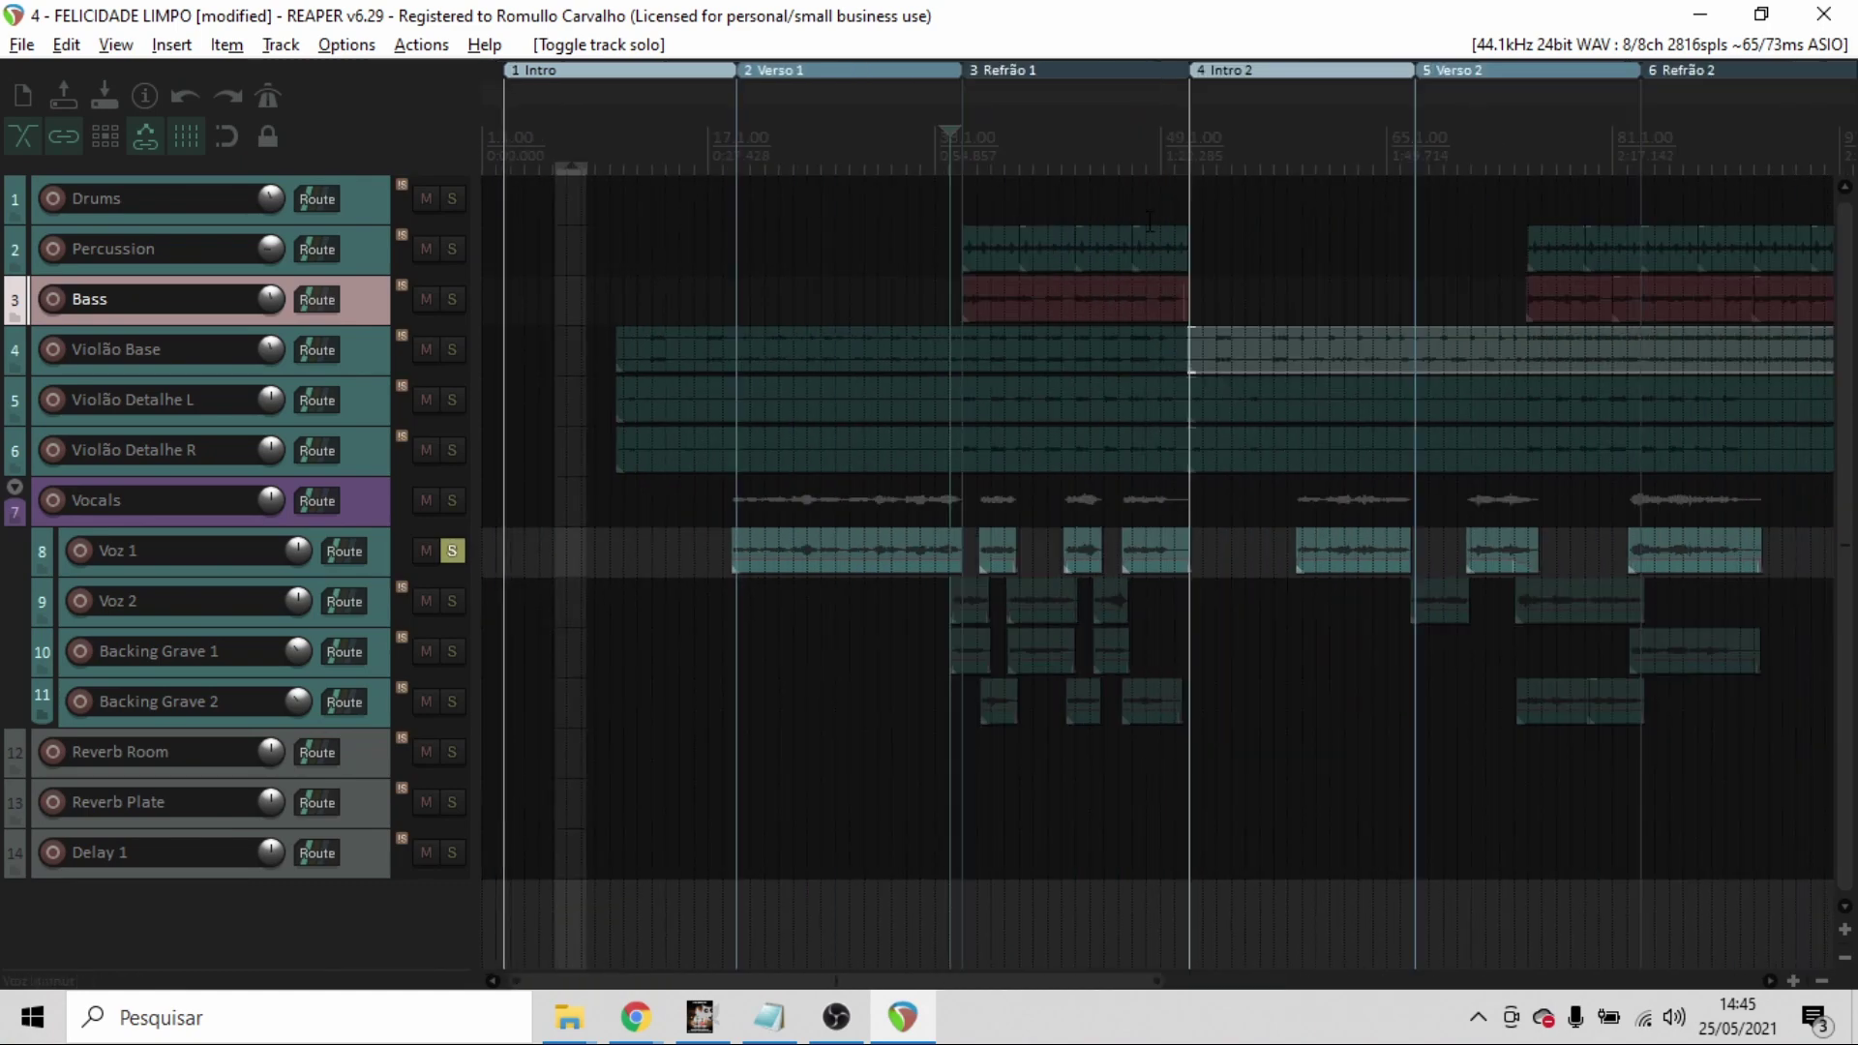
{"action": "scroll", "coordinate": [1318, 145], "scroll_direction": "up", "scroll_amount": 3}
{"action": "left_click", "coordinate": [452, 550]}
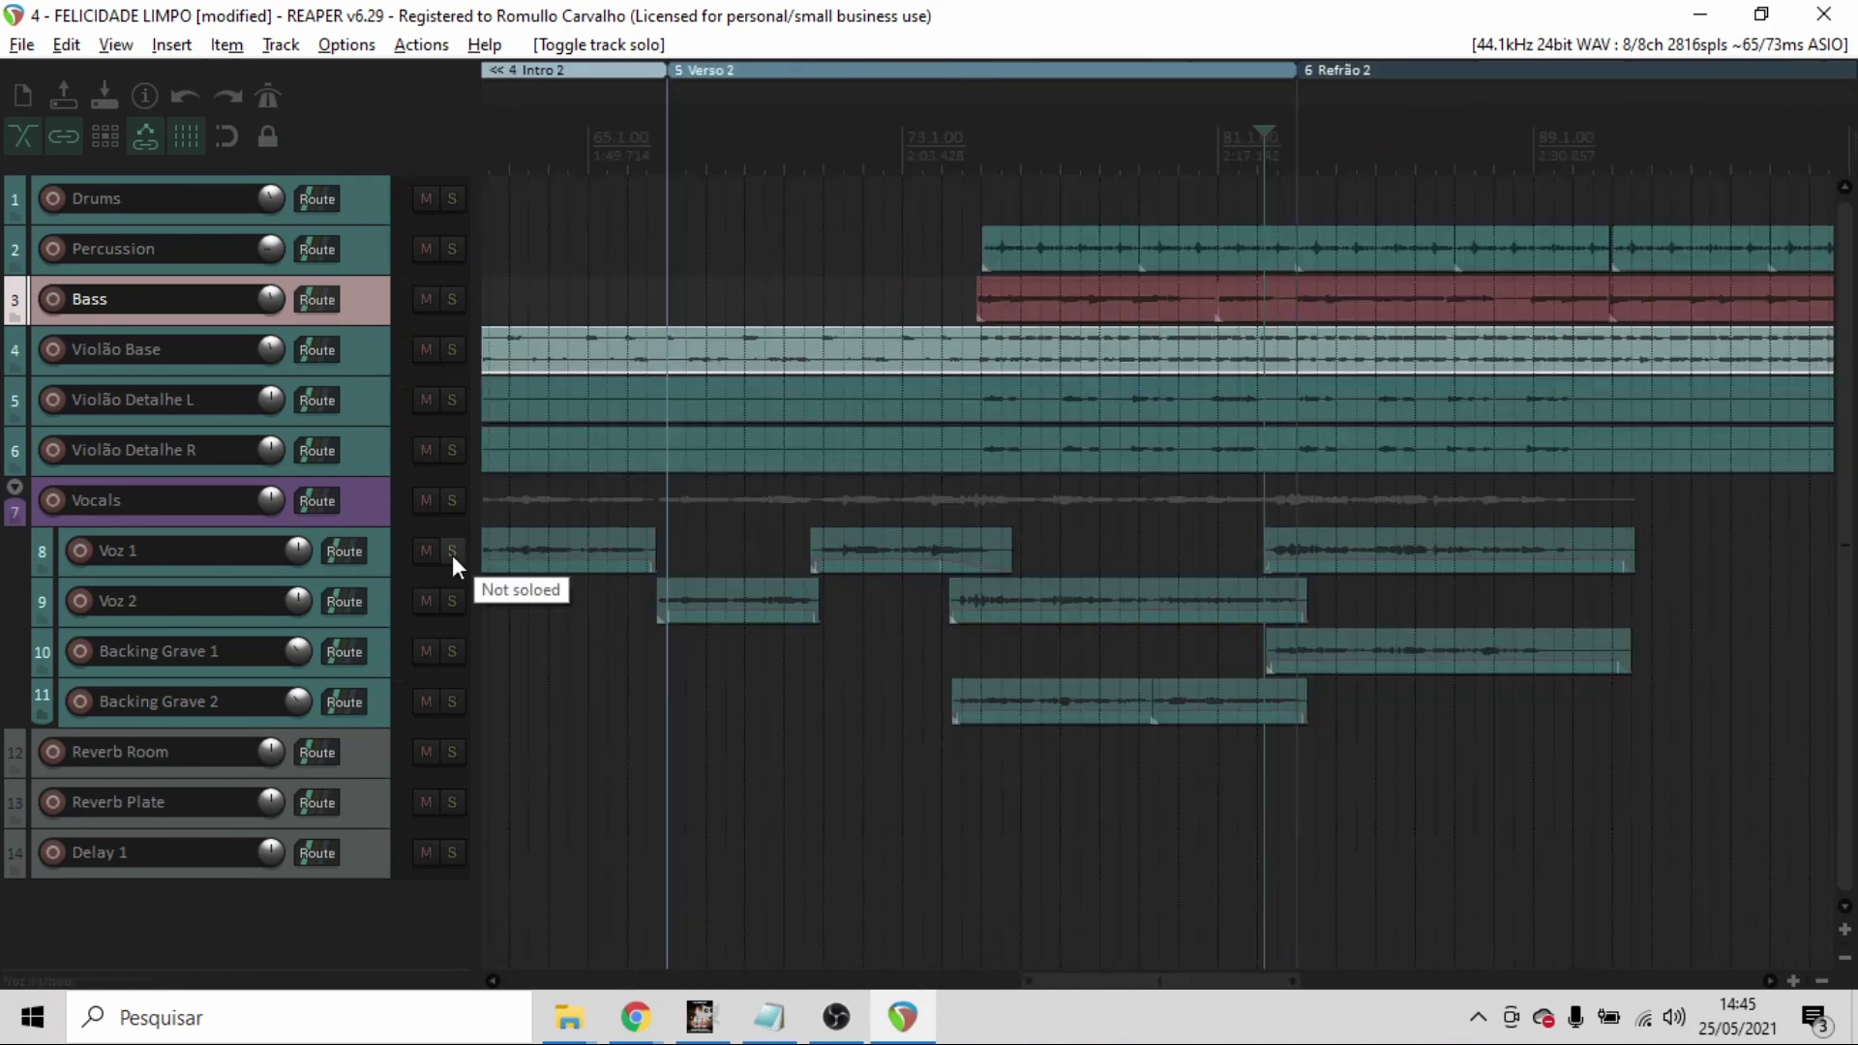
- Expand the Voz 1 track and add the Bee-Happy 550 v2 Lite plugin to it
{"action": "double_click", "coordinate": [183, 595]}
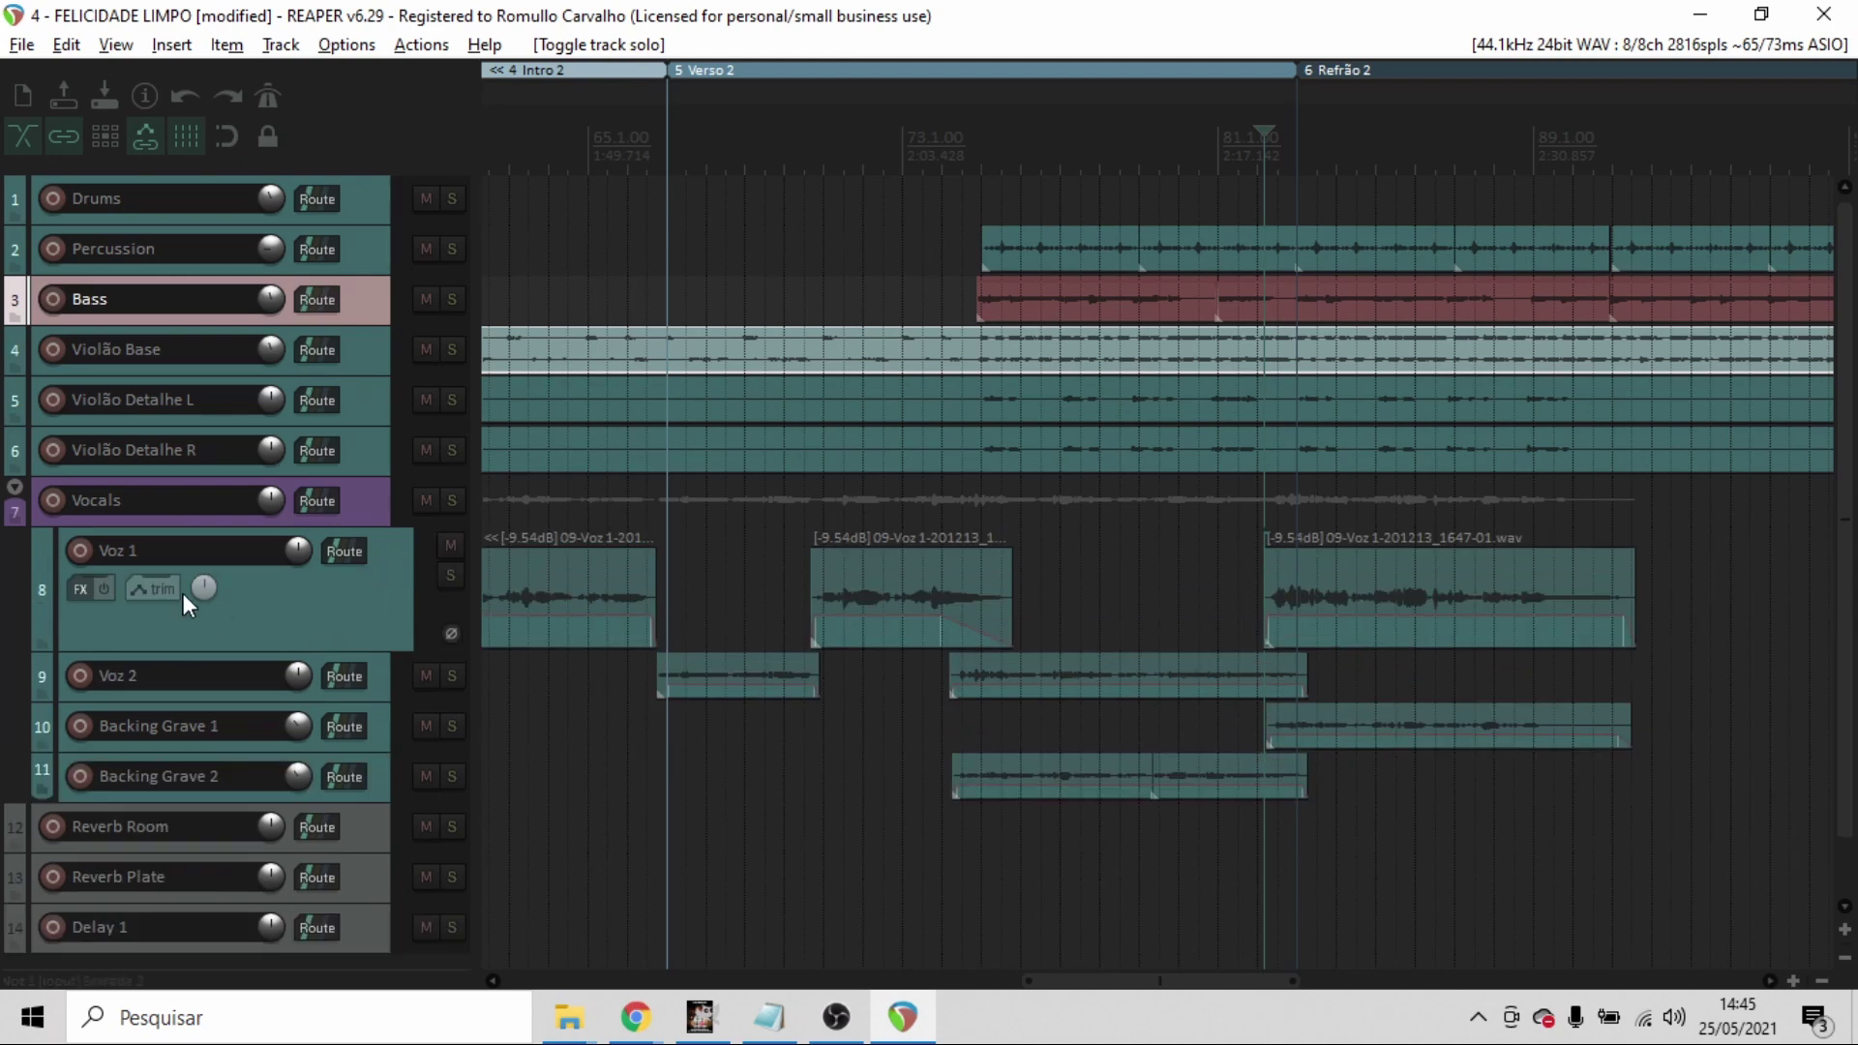
{"action": "left_click", "coordinate": [80, 589]}
{"action": "left_click", "coordinate": [648, 182]}
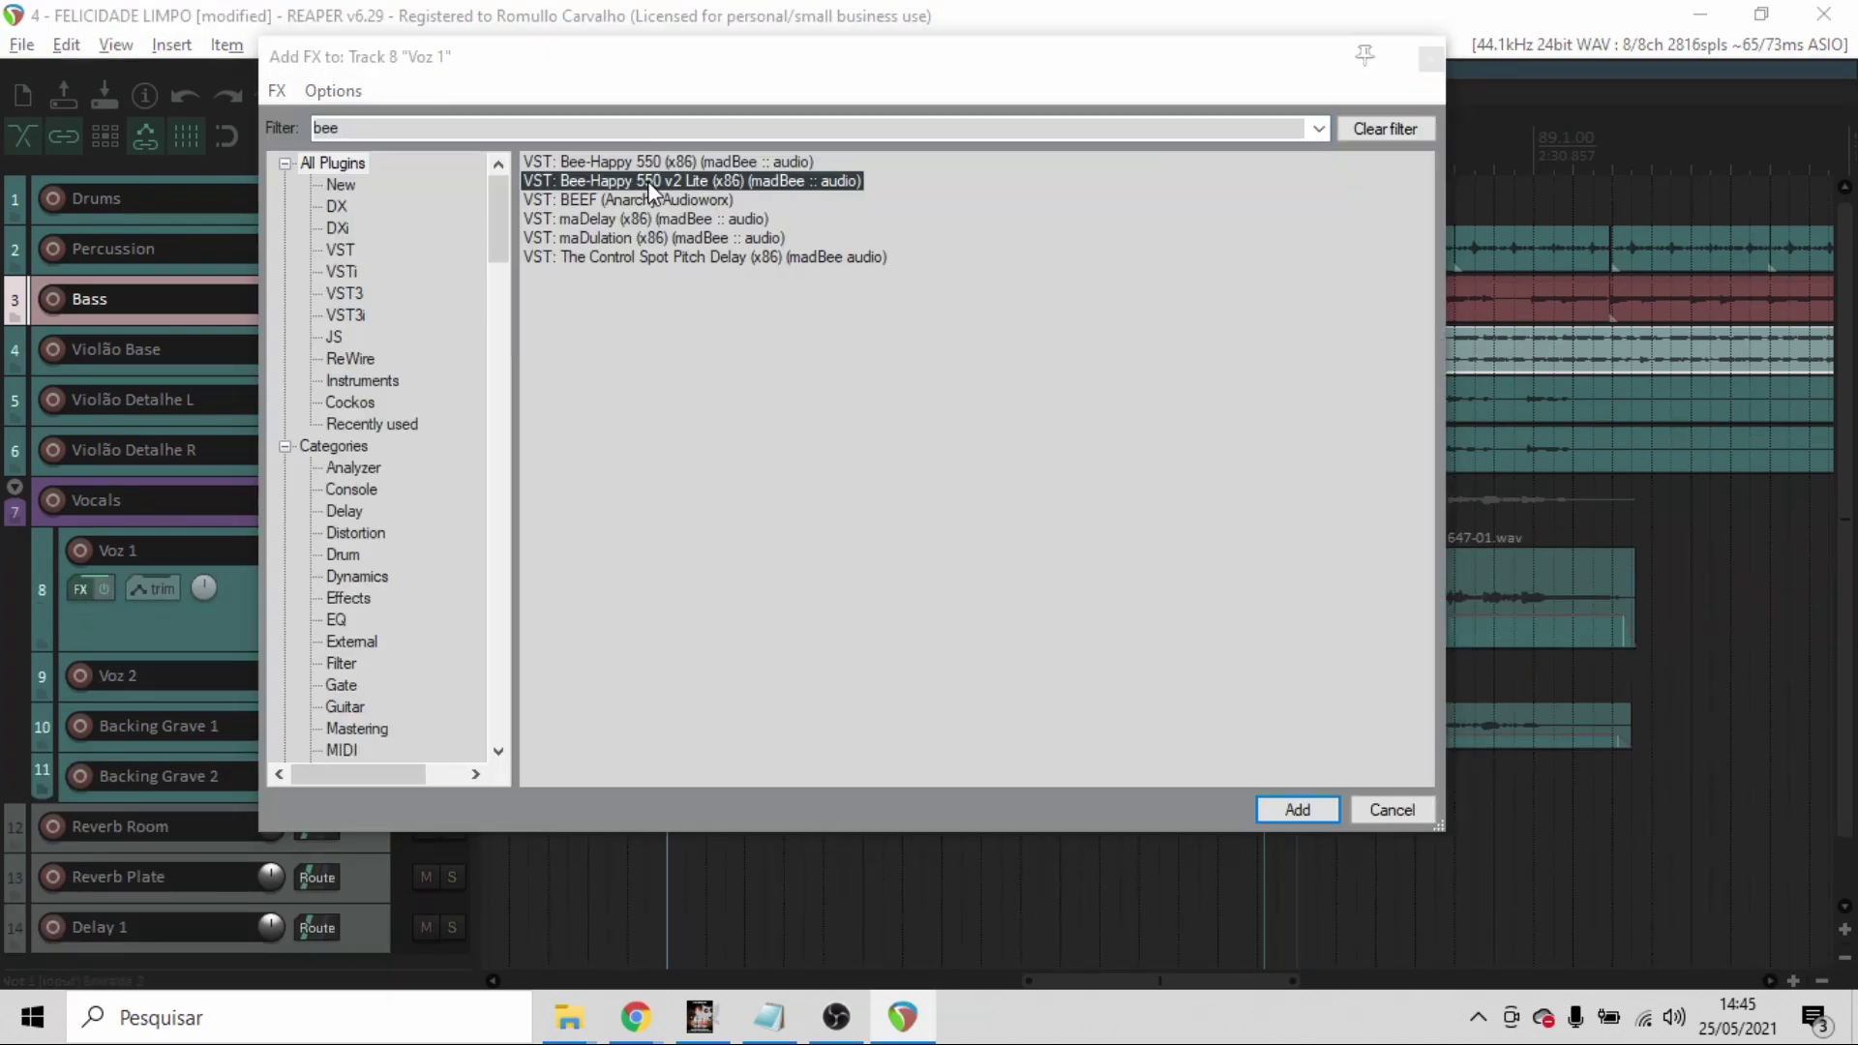
{"action": "double_click", "coordinate": [647, 182]}
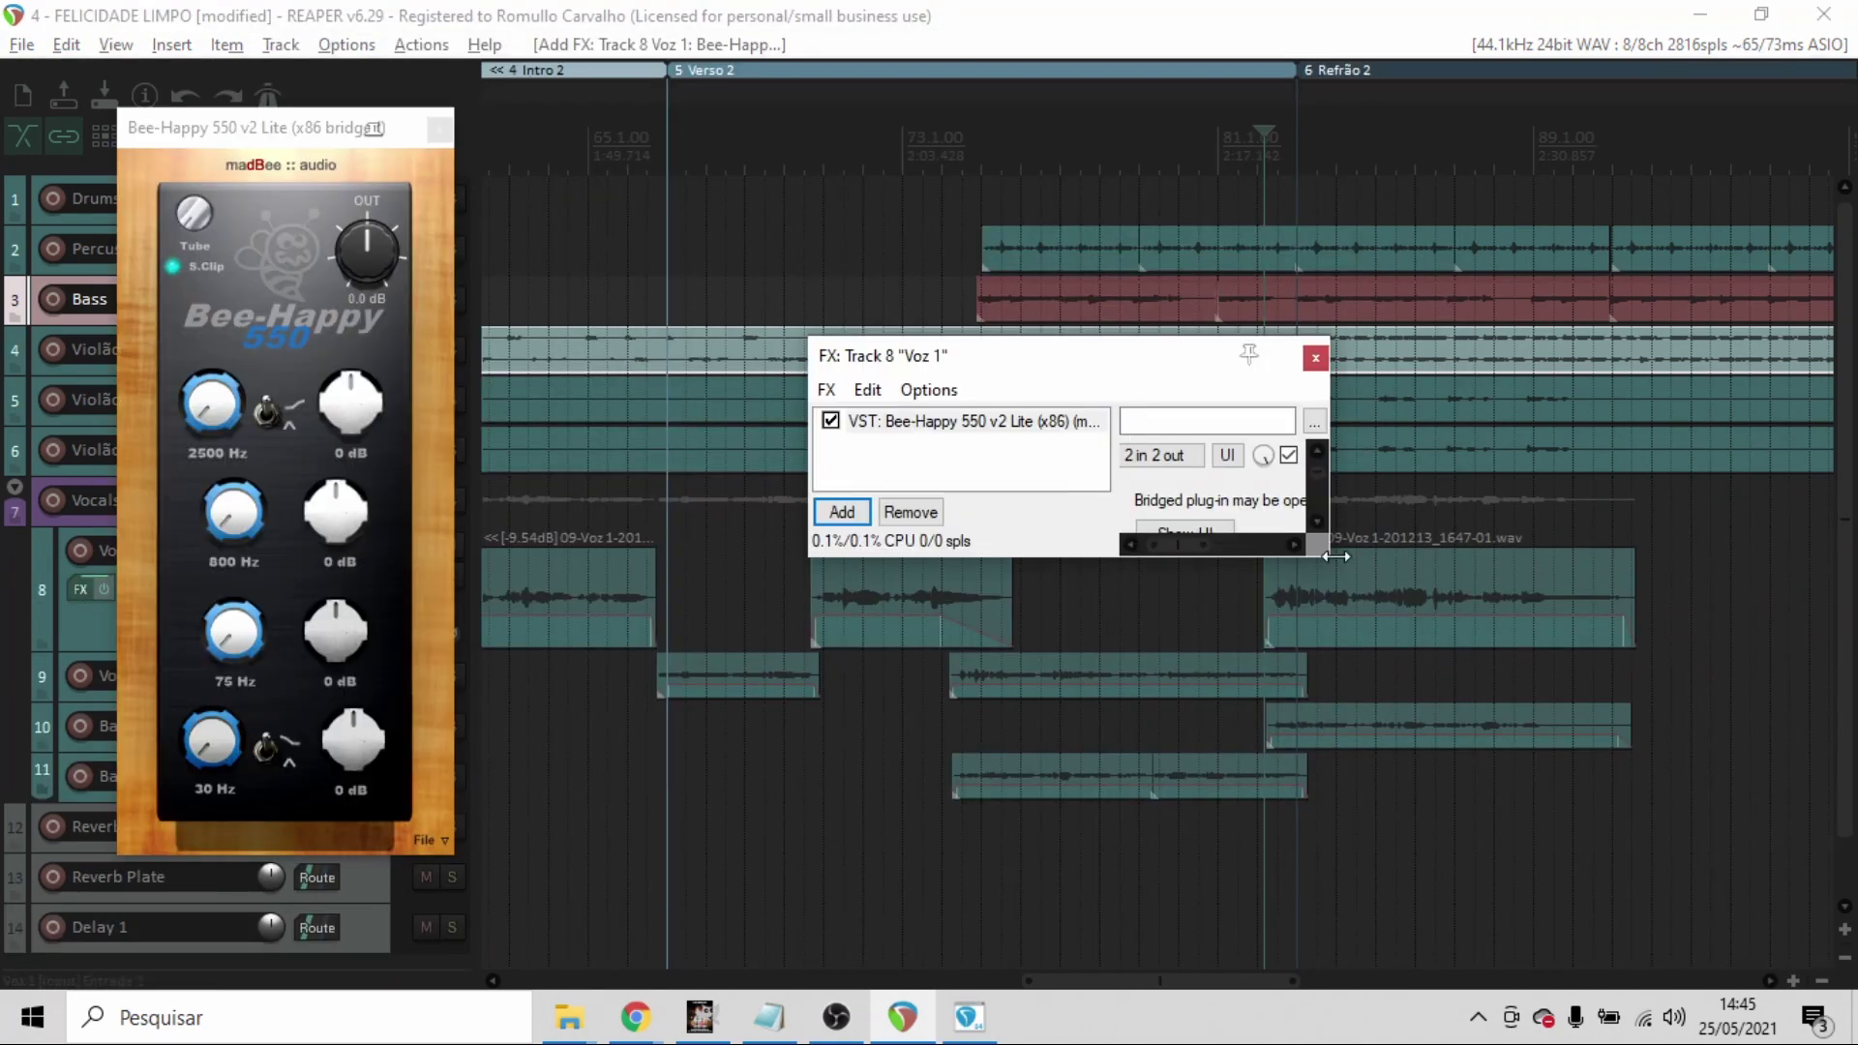
- Enlarge the Voz 1 FX window to reveal the preset selector and load the Lead Vox preset
{"action": "left_click_drag", "start_coordinate": [1339, 561], "coordinate": [1836, 721]}
{"action": "left_click", "coordinate": [1311, 457]}
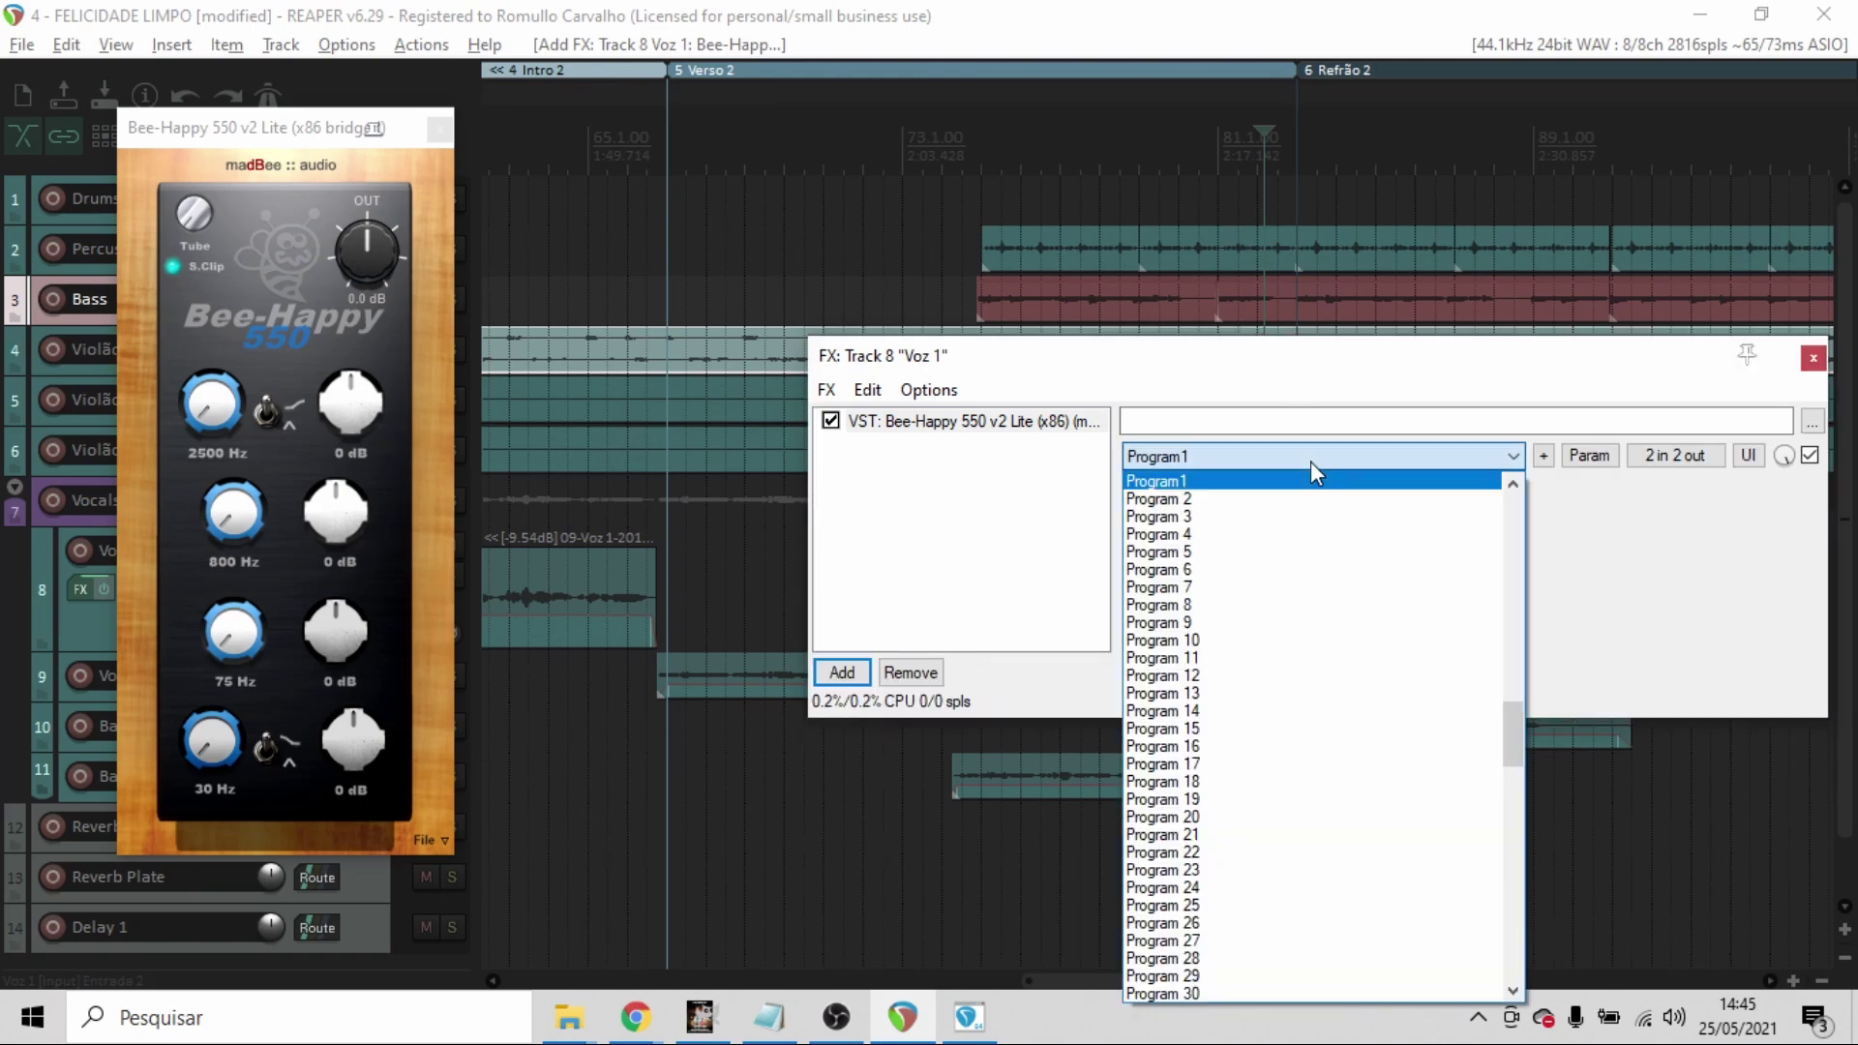
{"action": "scroll", "coordinate": [1297, 556], "scroll_direction": "up", "scroll_amount": 10}
{"action": "scroll", "coordinate": [1314, 567], "scroll_direction": "down", "scroll_amount": 6}
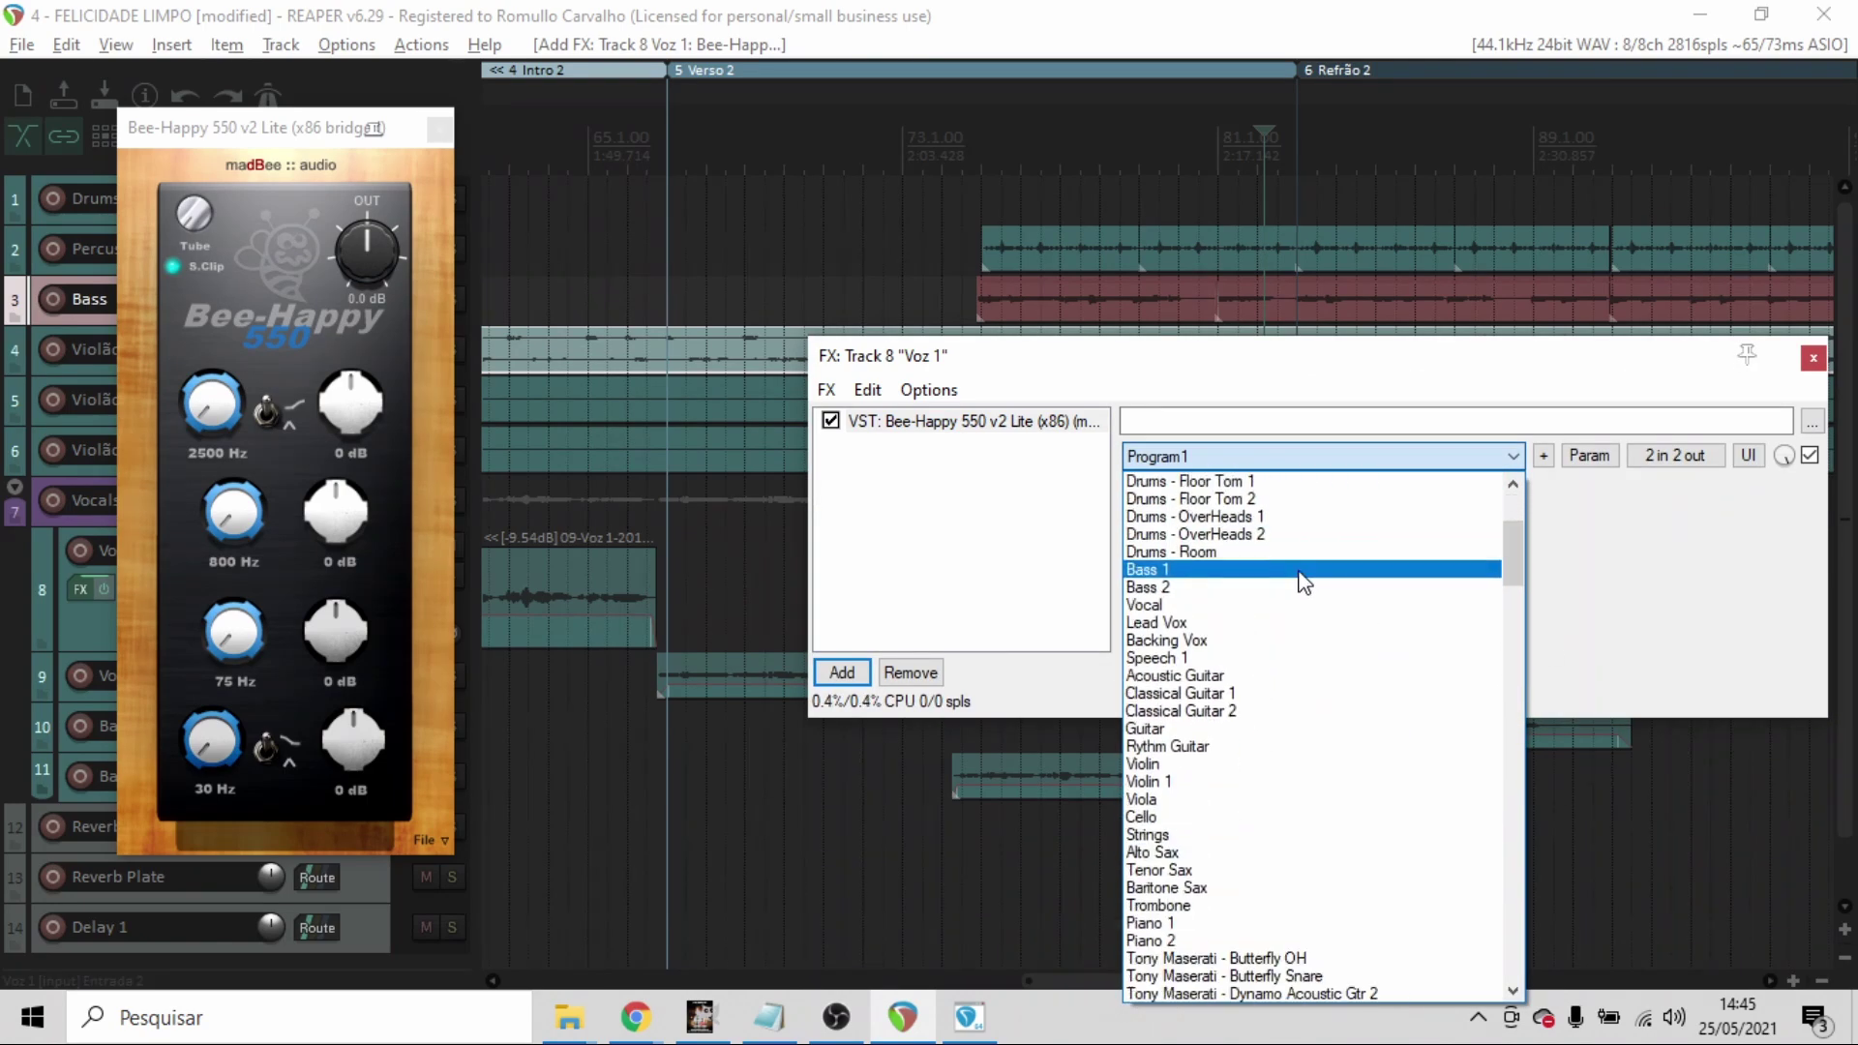
{"action": "left_click", "coordinate": [1194, 516]}
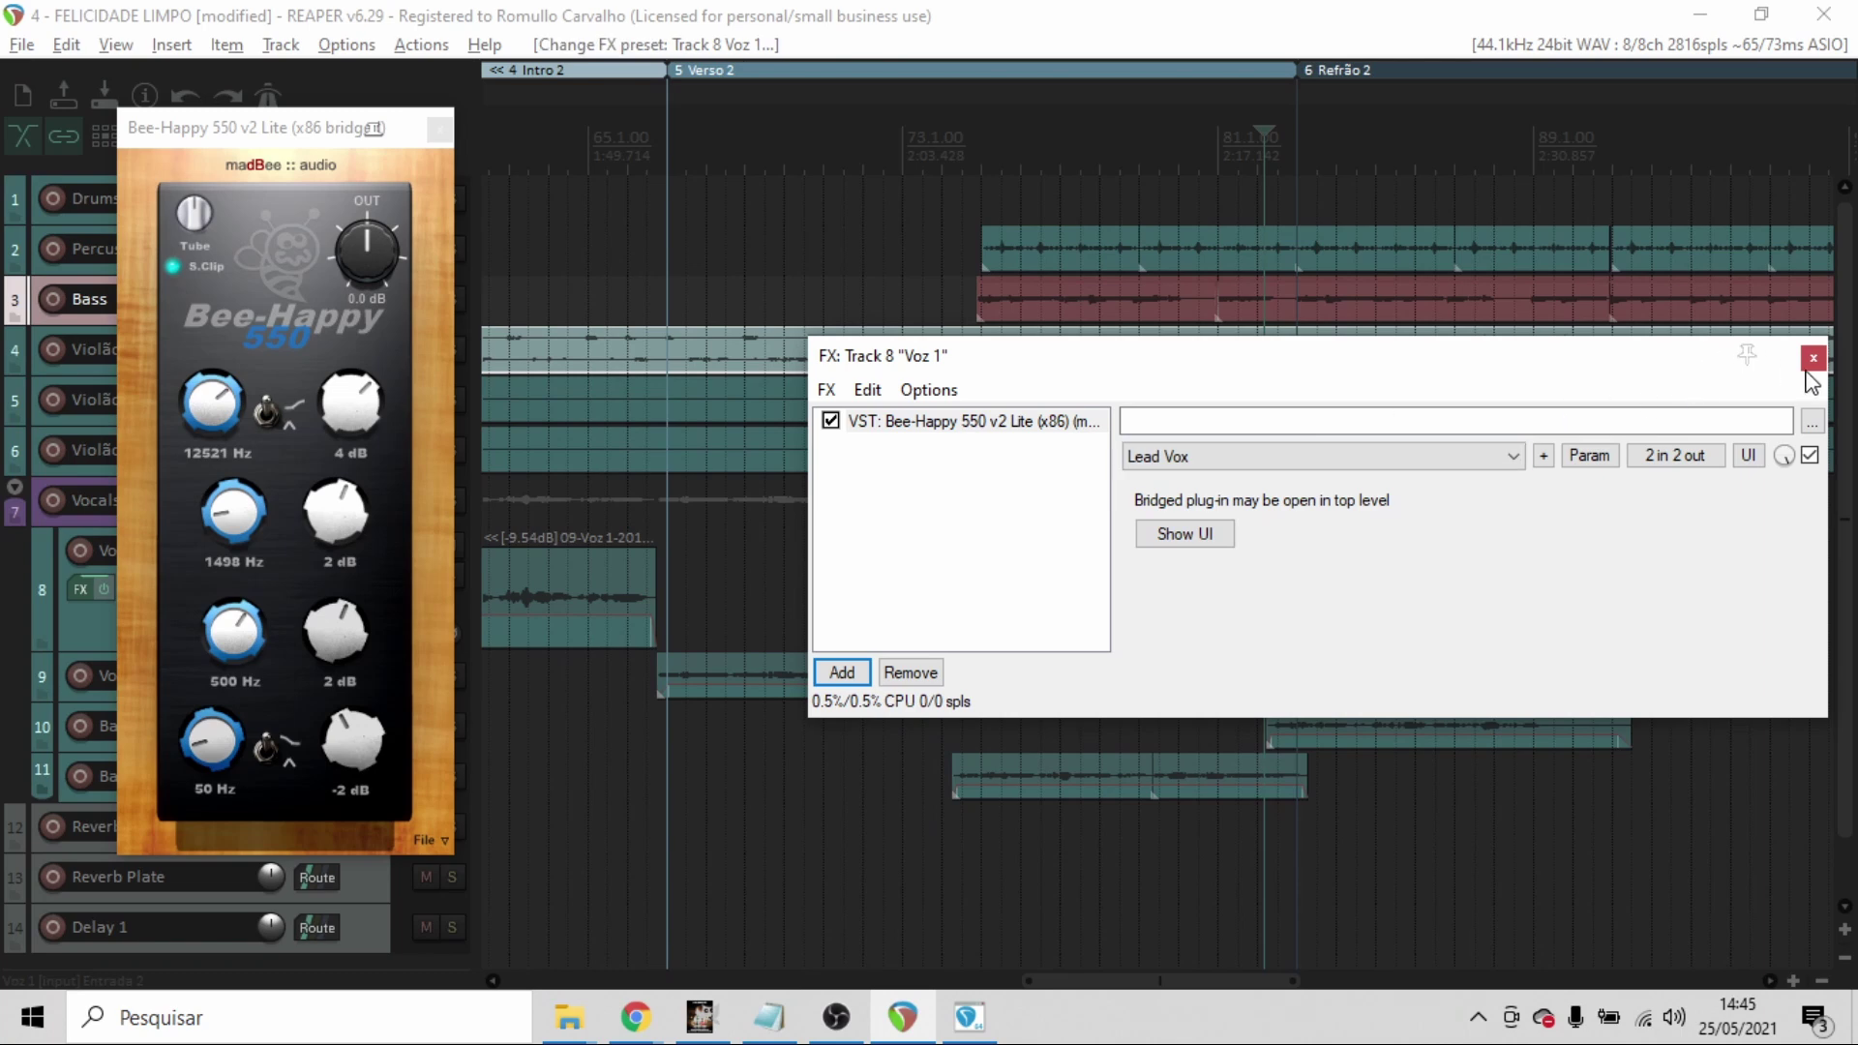
- Solo Voz 1 and toggle the plugin's bypass to compare the vocal with and without the EQ
{"action": "left_click_drag", "start_coordinate": [1263, 357], "coordinate": [1091, 381]}
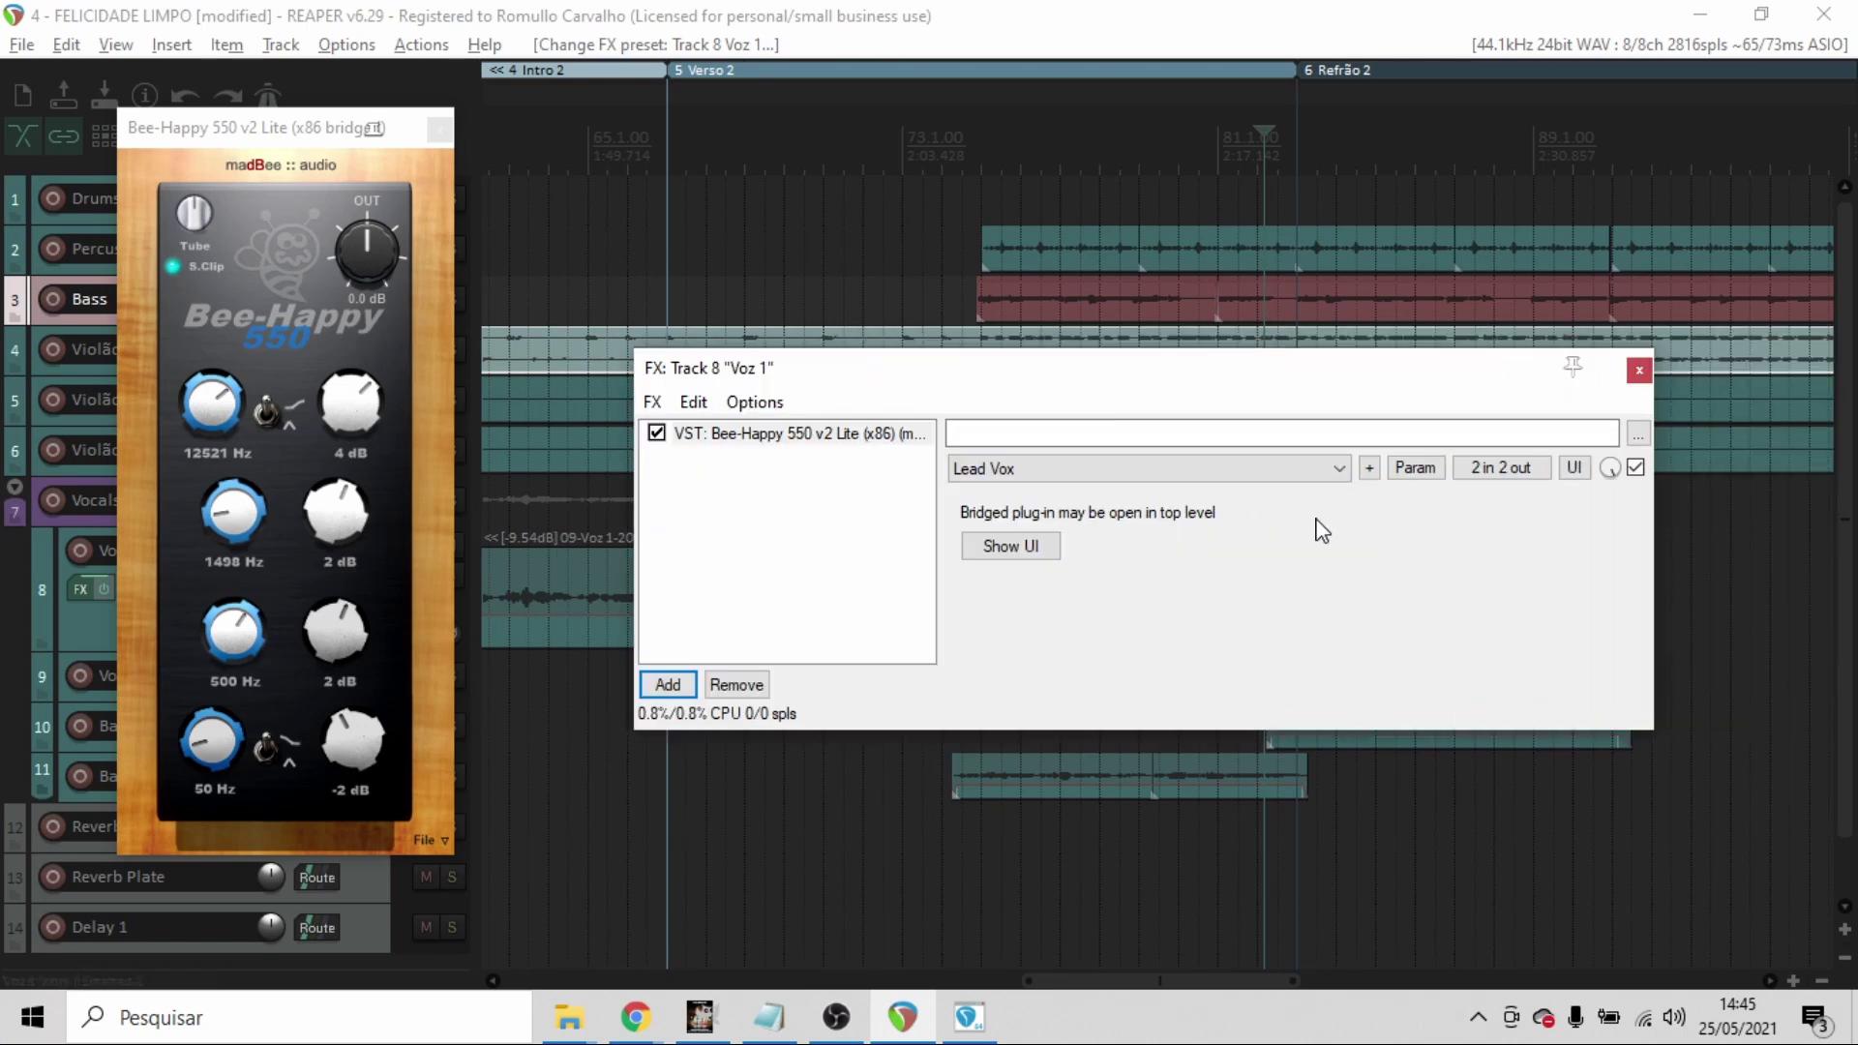
{"action": "left_click", "coordinate": [1636, 468]}
{"action": "key", "text": "F6"}
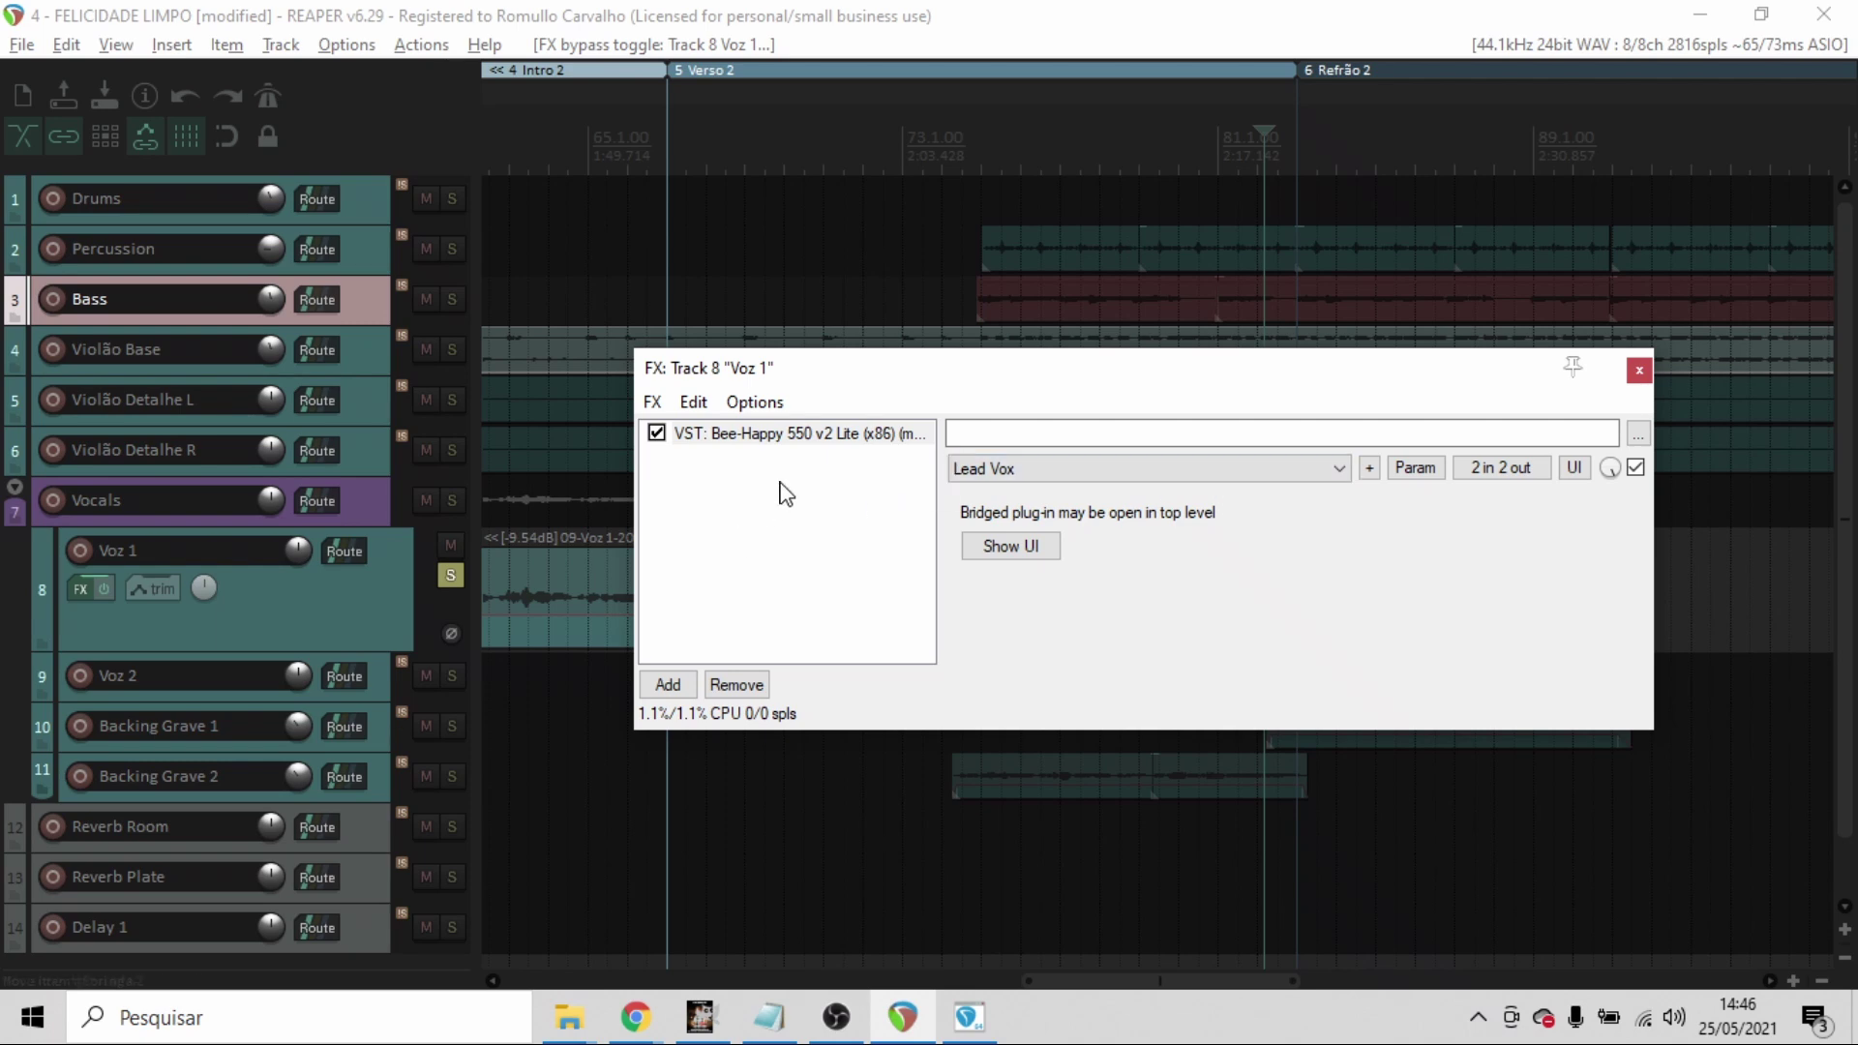
- Bring up the Voz 1 plugin interface, then solo Violão Base as well and play both tracks together
{"action": "double_click", "coordinate": [792, 440]}
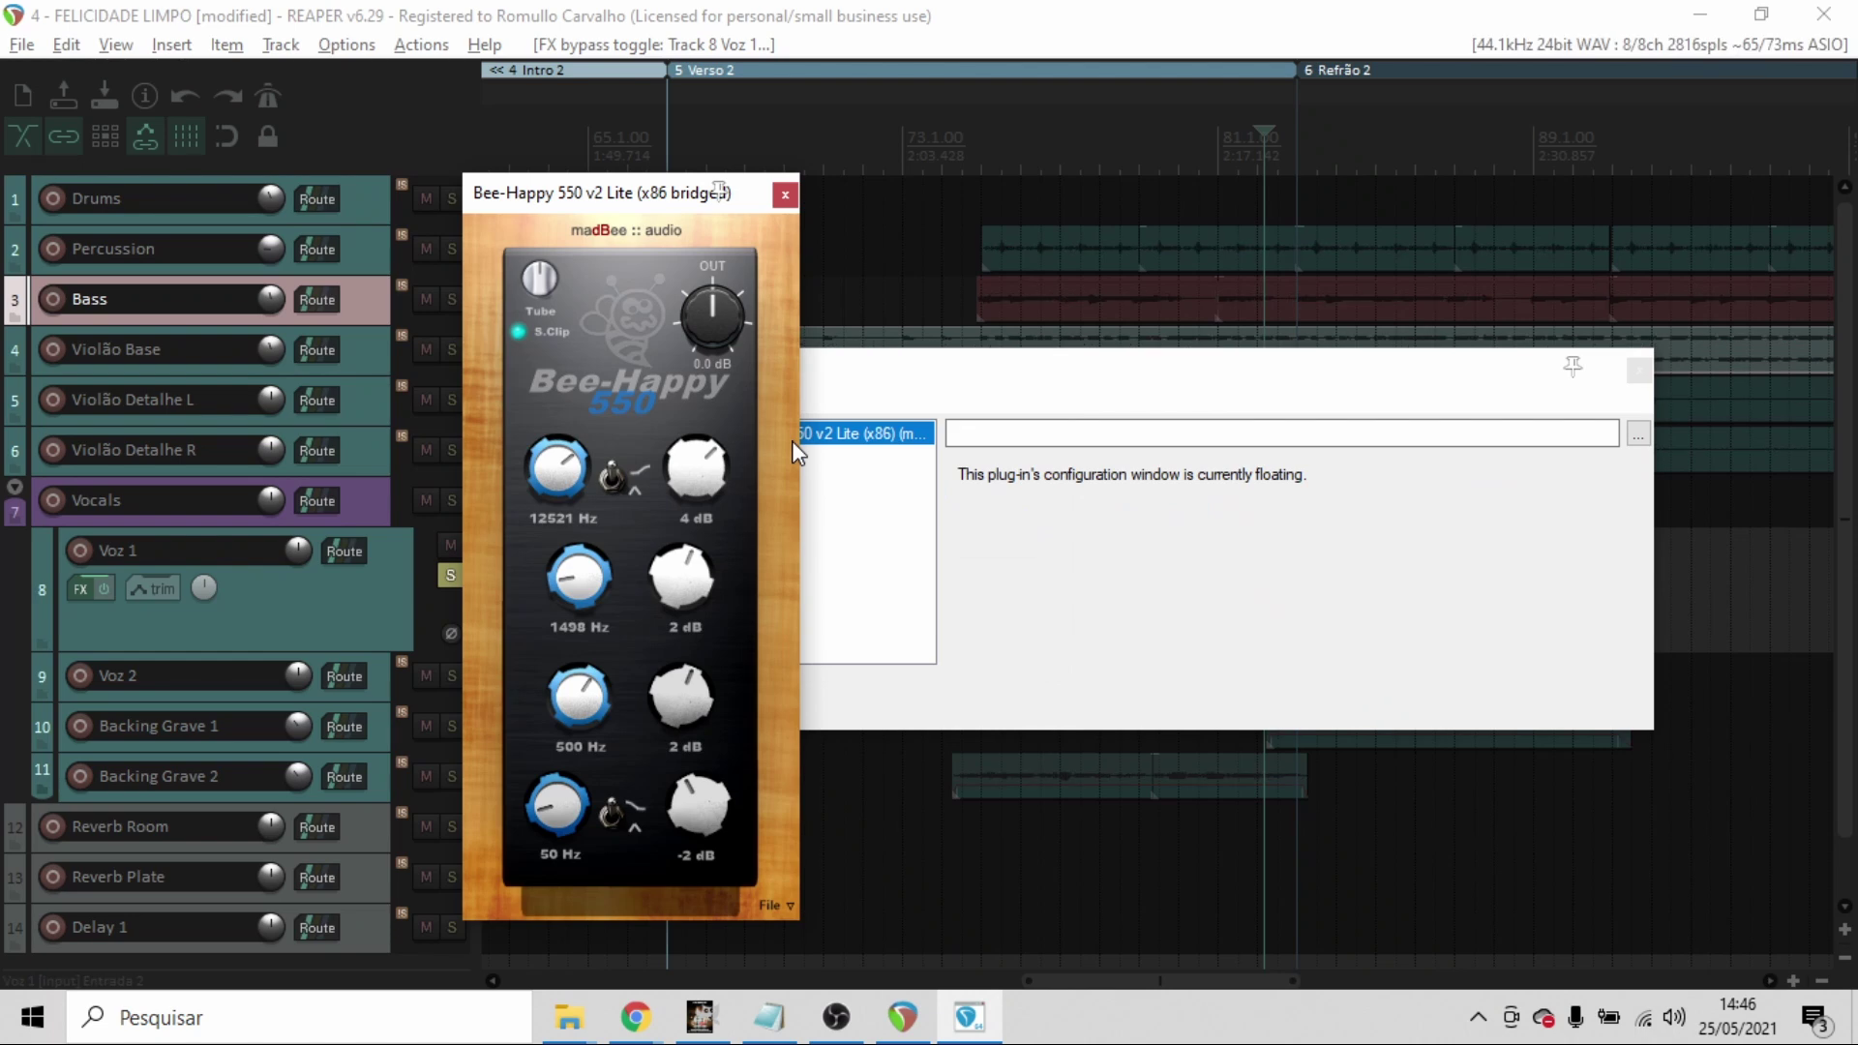
{"action": "left_click_drag", "start_coordinate": [676, 192], "coordinate": [906, 219]}
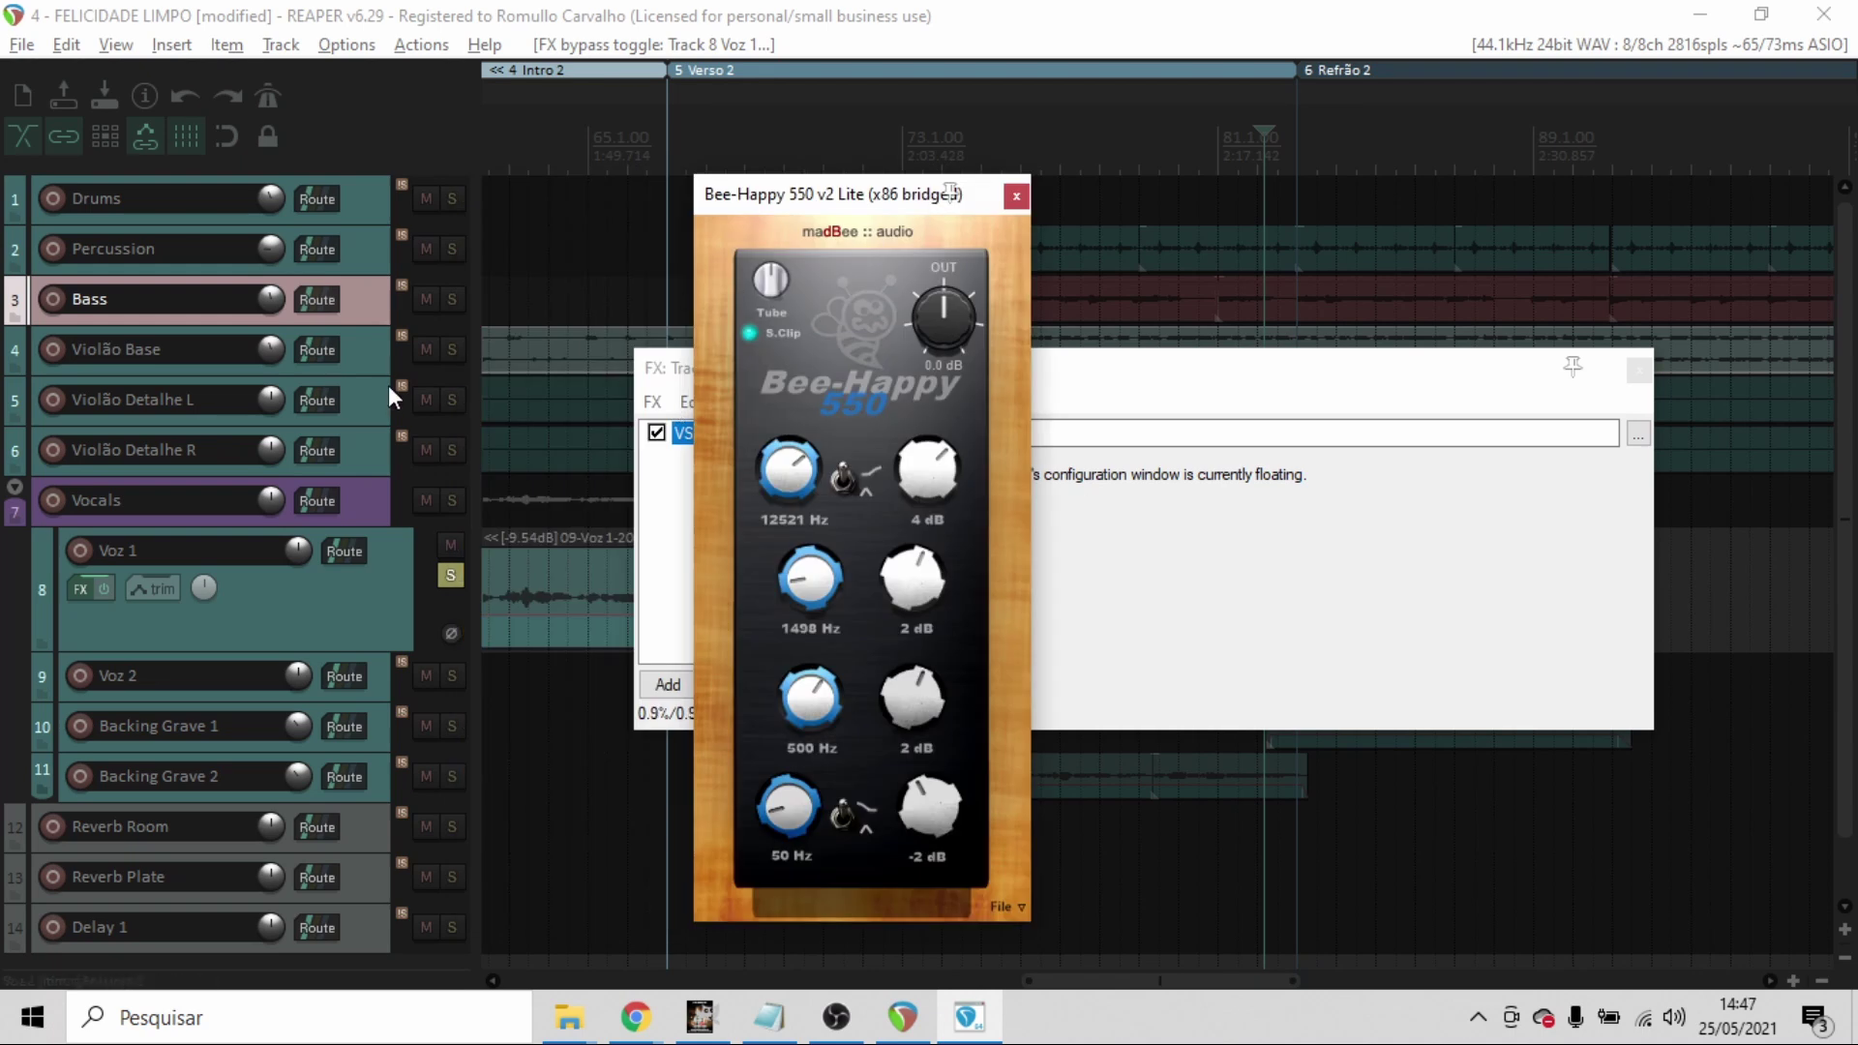
{"action": "left_click", "coordinate": [452, 350]}
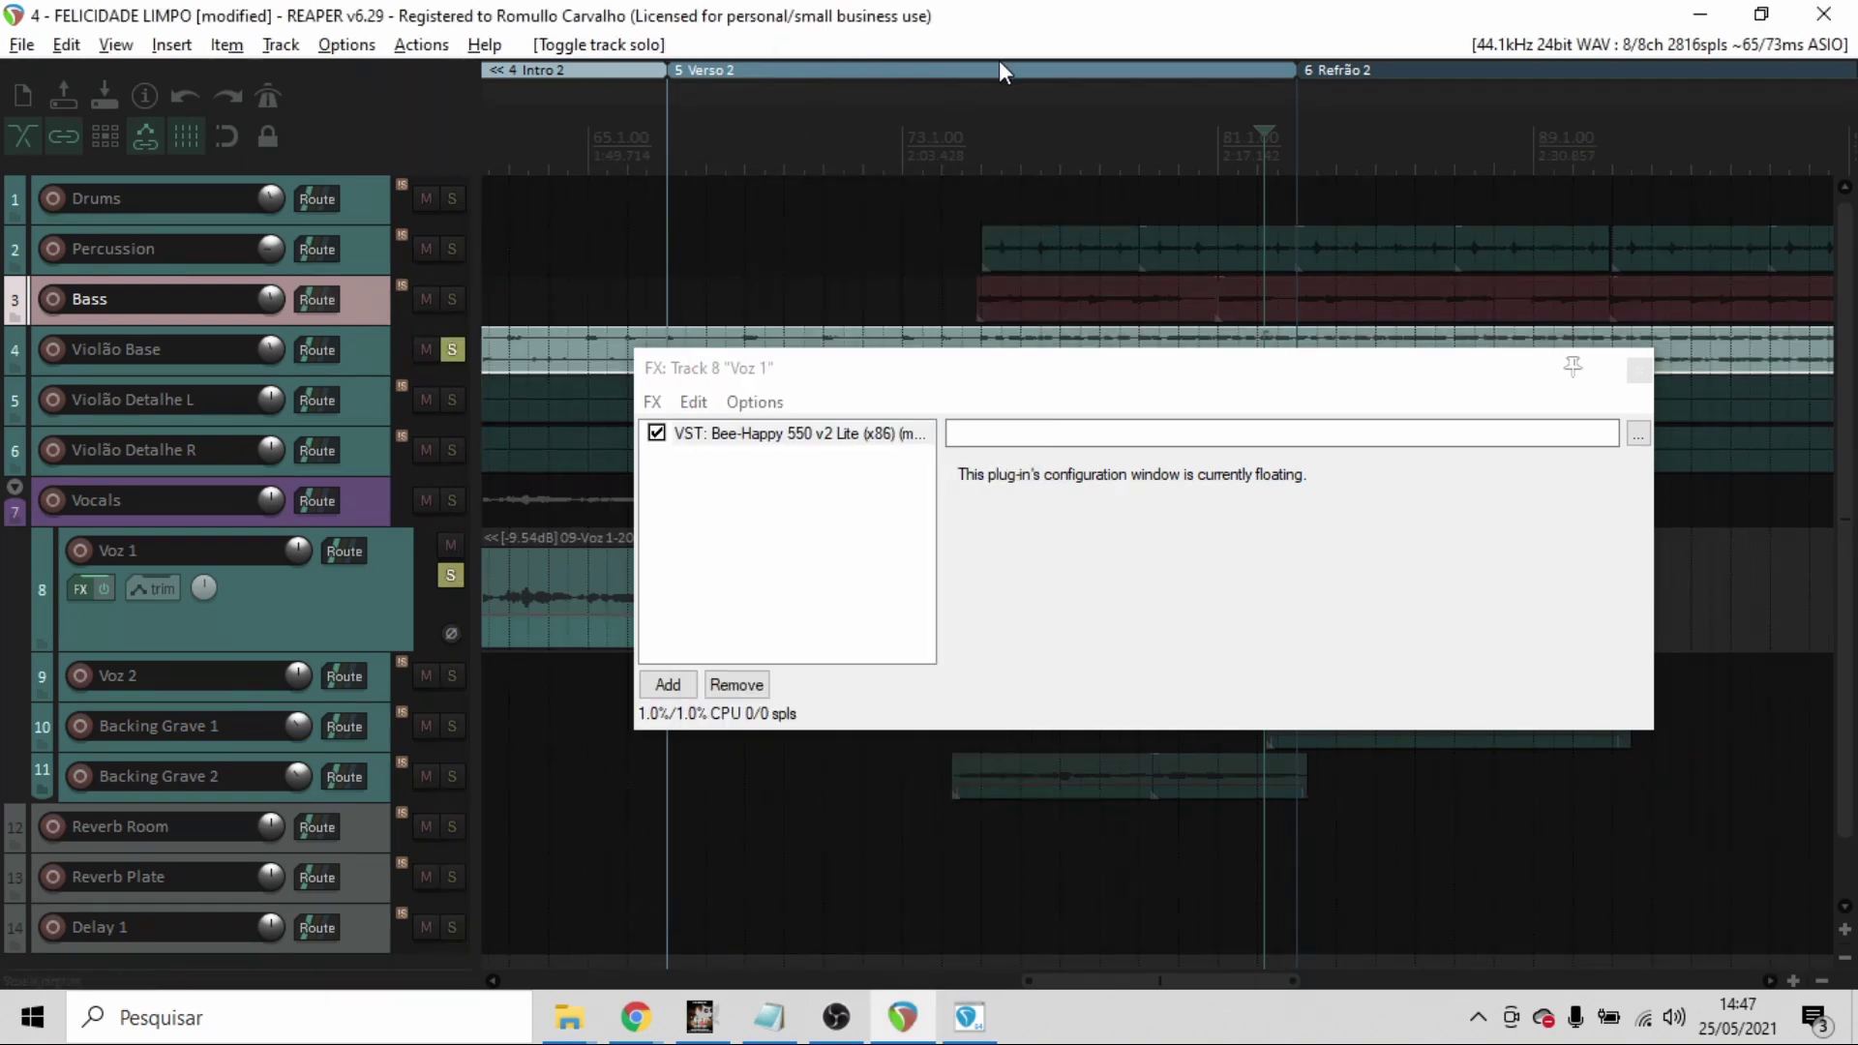
{"action": "key", "text": "space"}
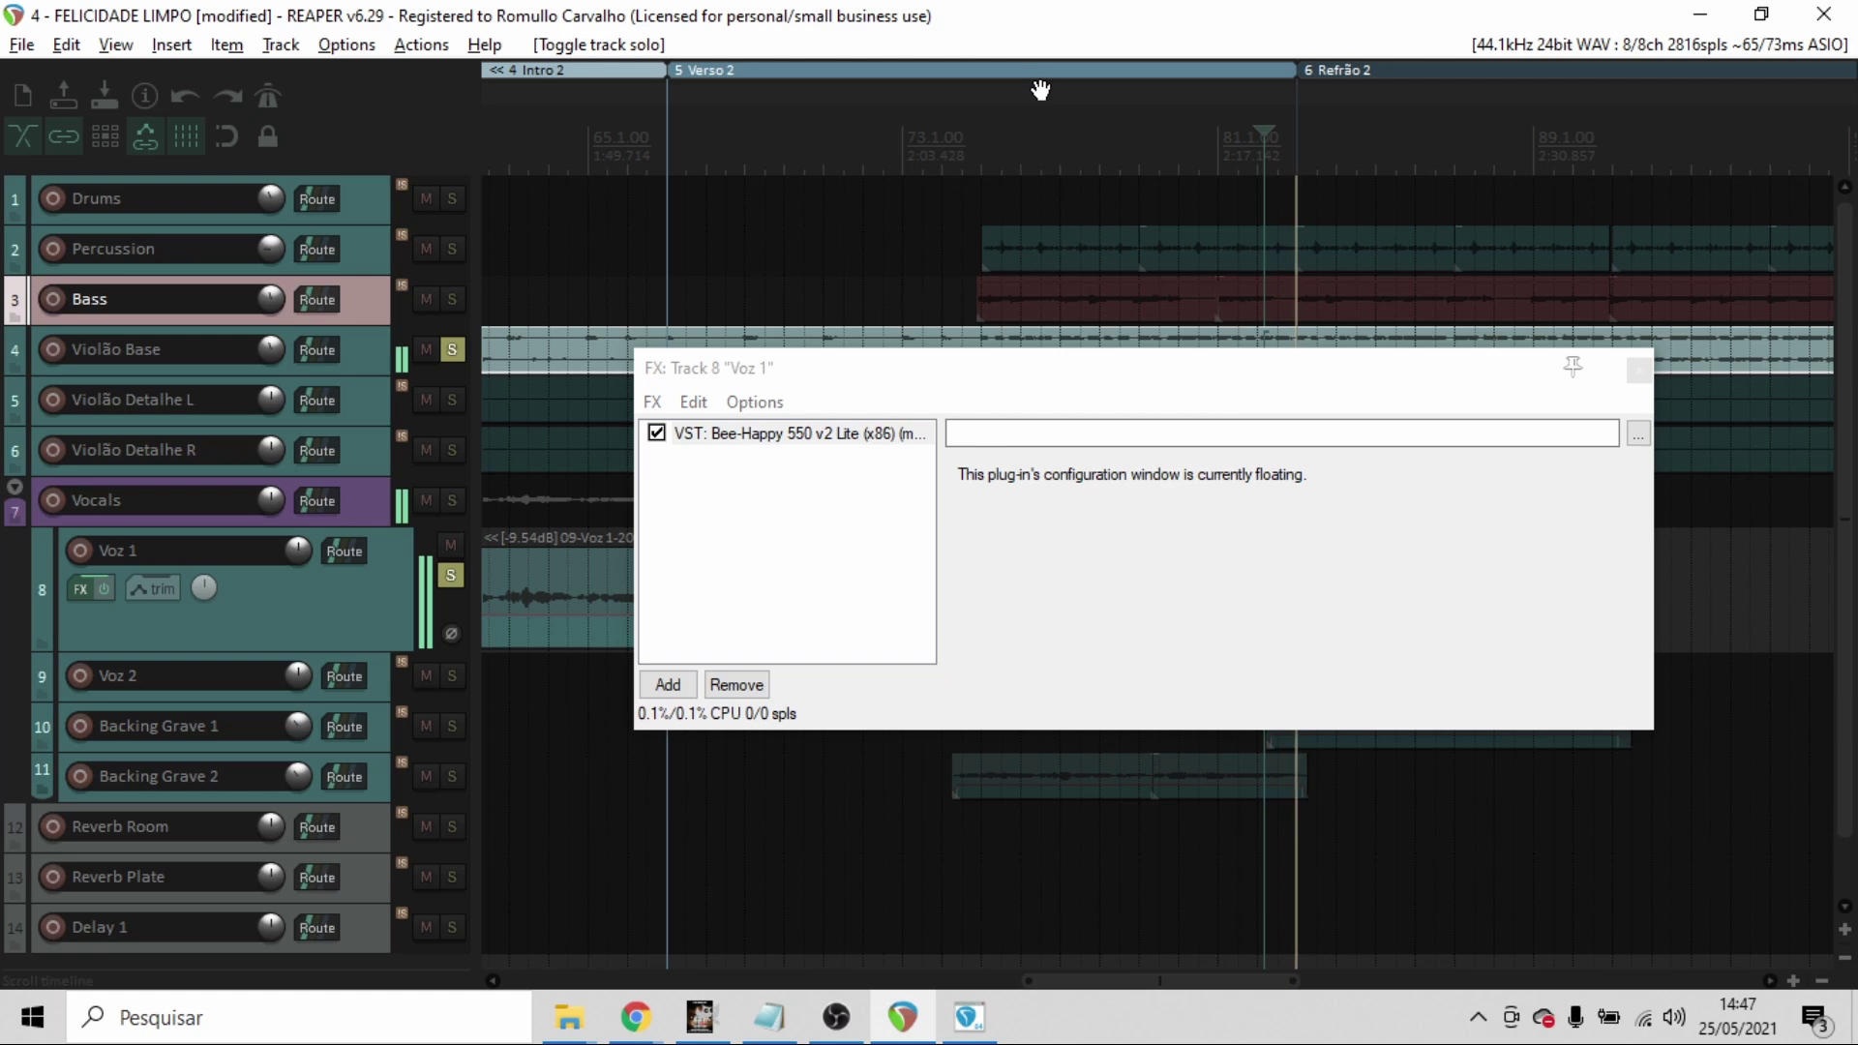
- Set the gain of the 12521 Hz band in the Voz 1 EQ to 2 dB
{"action": "double_click", "coordinate": [834, 444]}
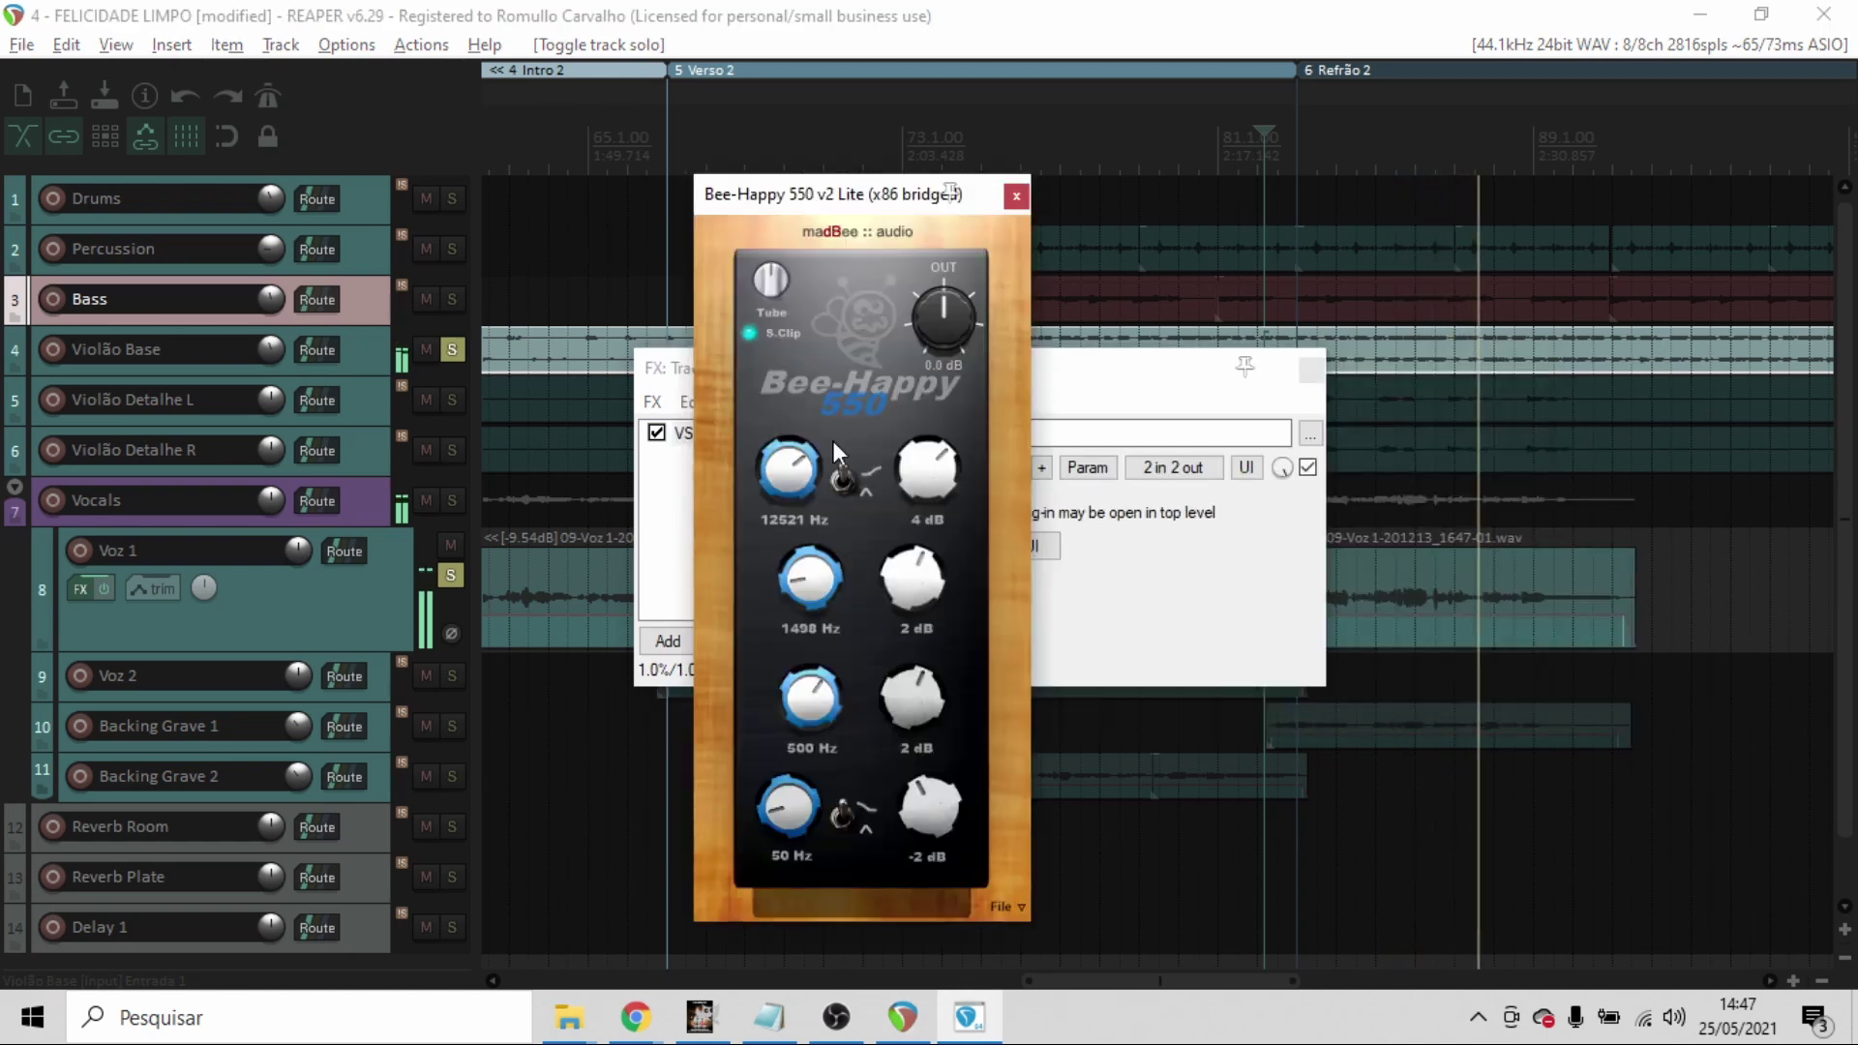
{"action": "mouse_move", "coordinate": [938, 488]}
{"action": "left_mouse_down"}
{"action": "mouse_move", "coordinate": [938, 518]}
{"action": "mouse_move", "coordinate": [968, 471]}
{"action": "left_mouse_up"}
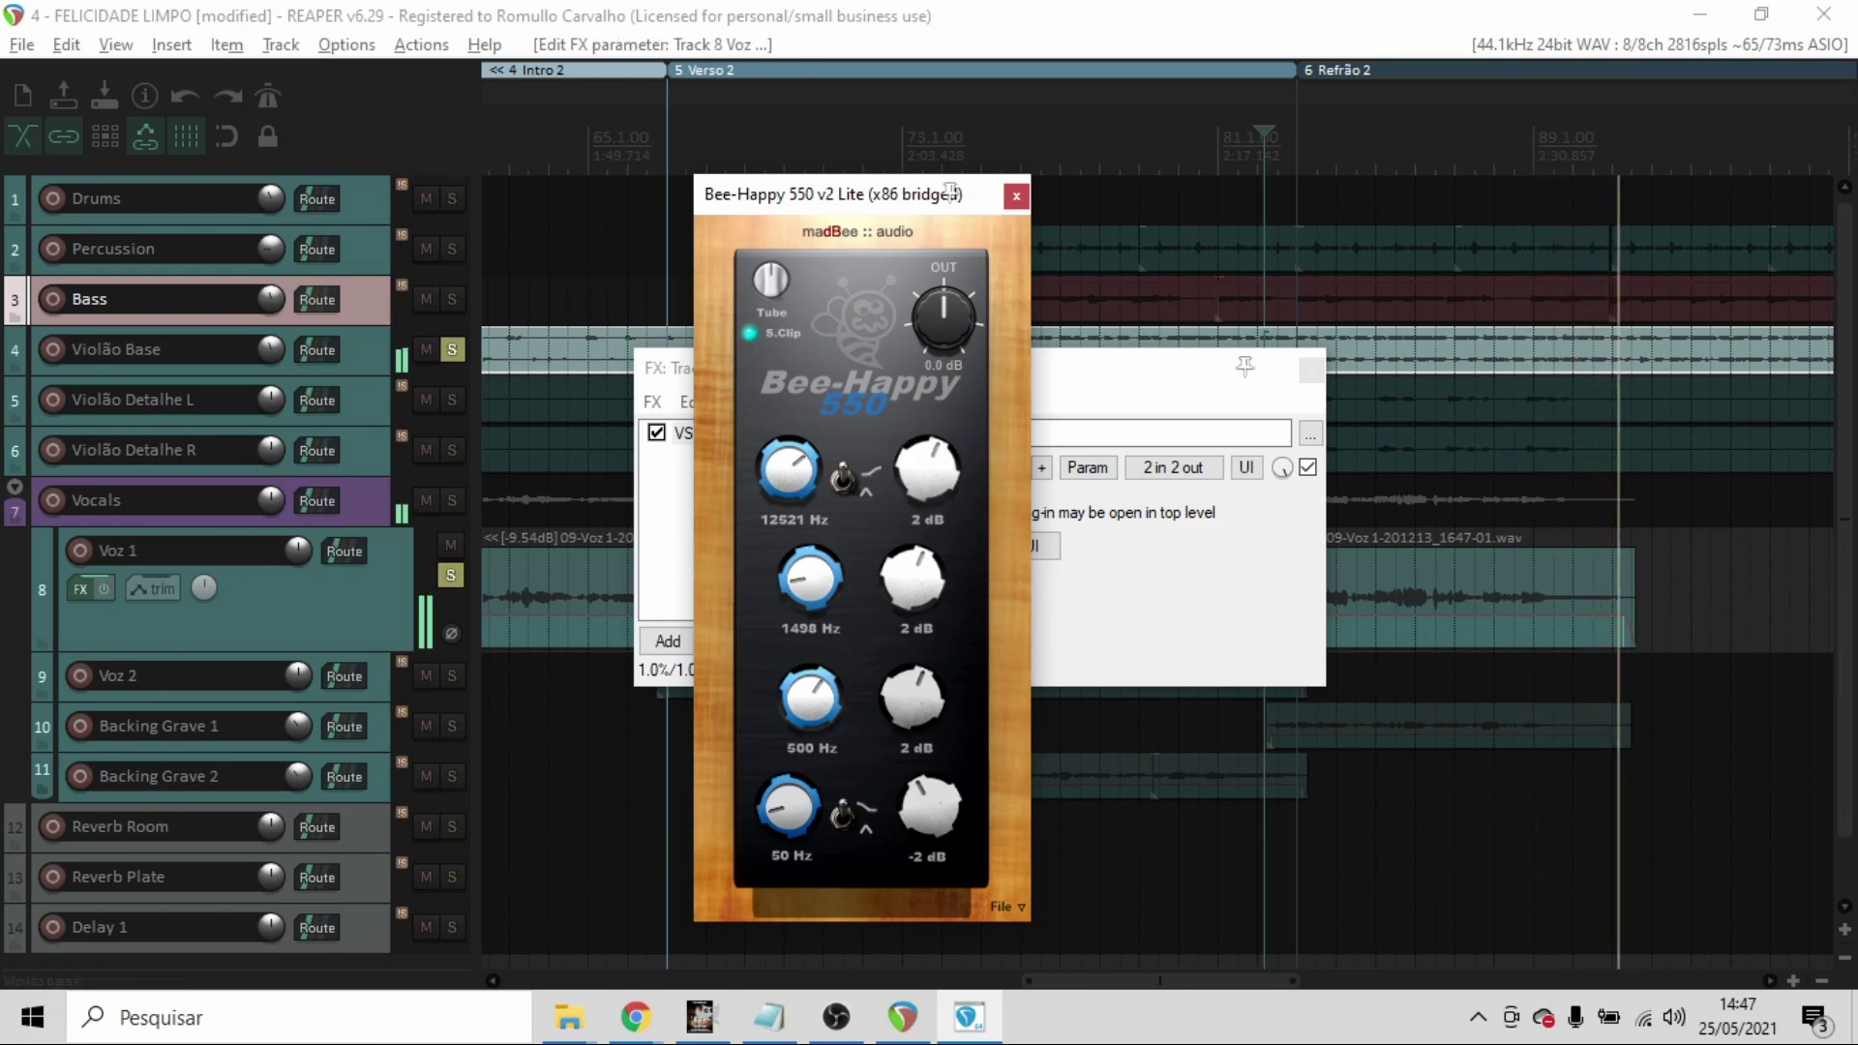
{"action": "left_click", "coordinate": [1159, 32]}
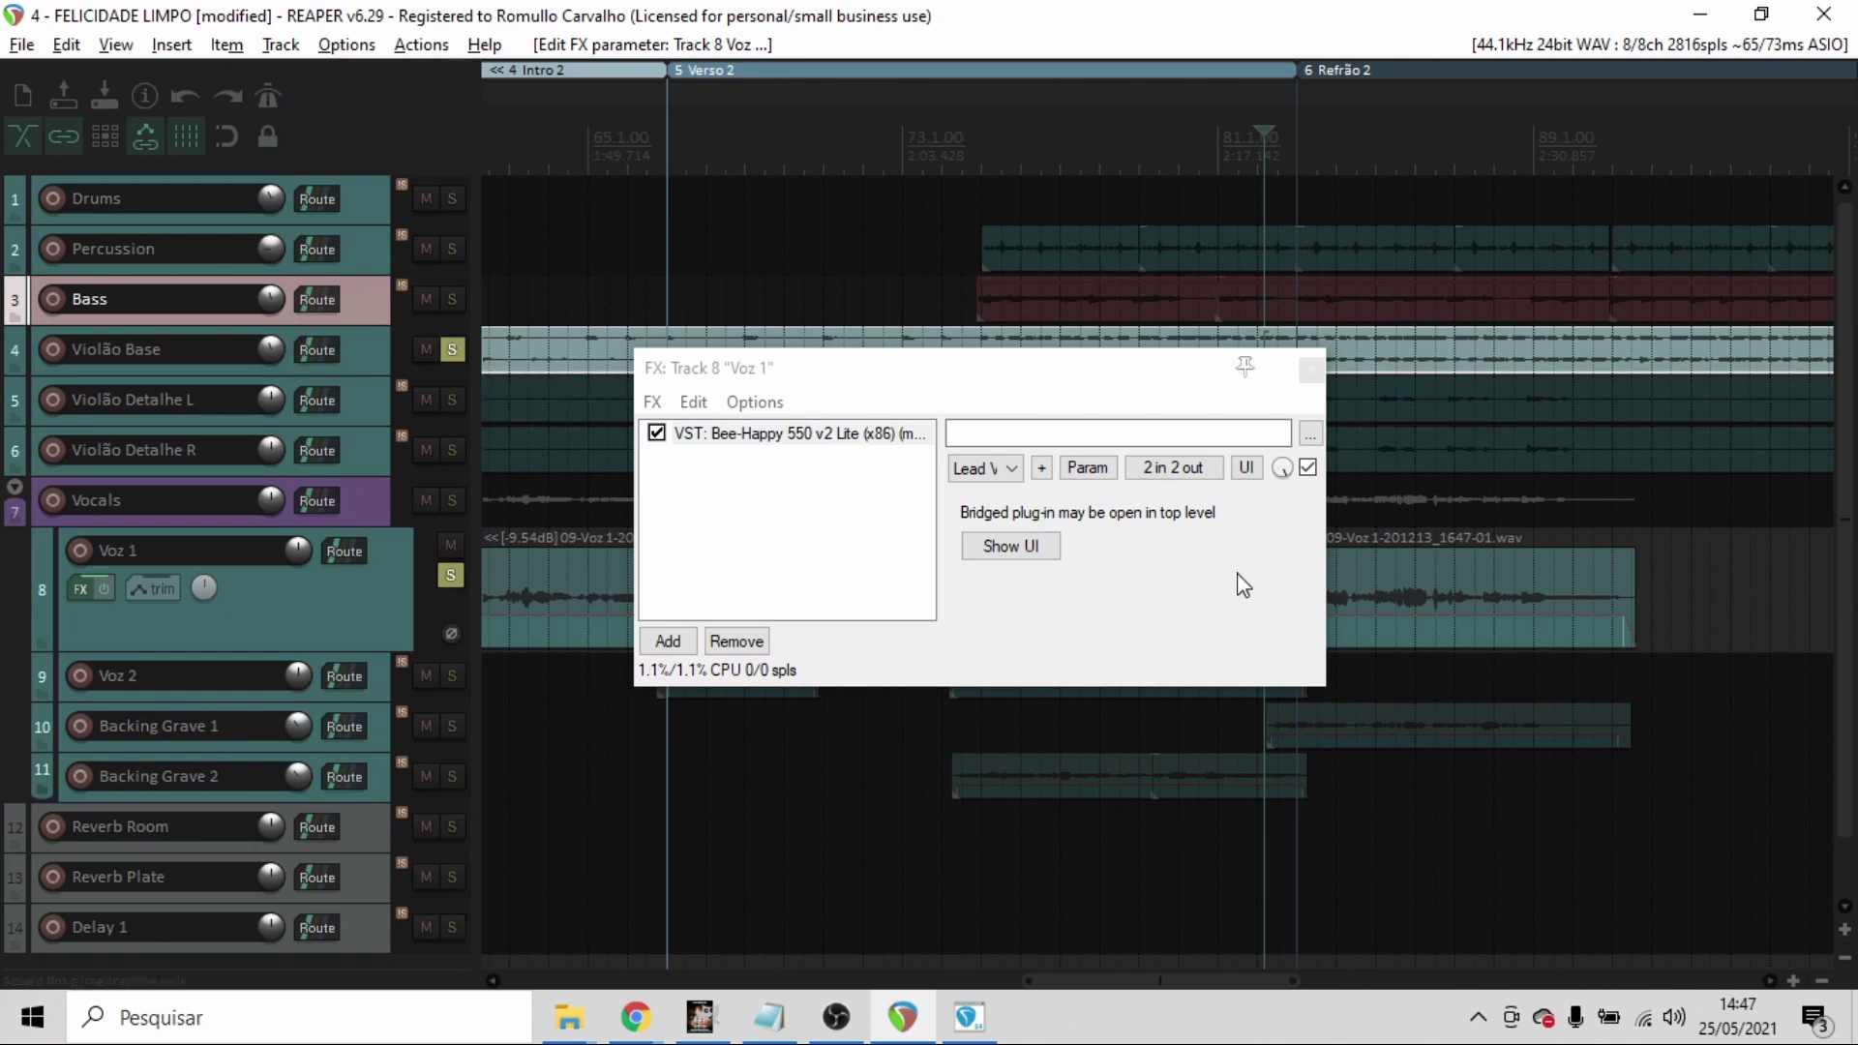
- Widen the Voz 1 FX window and import a preset library from Presets Plugins on Backup (D:), without overwriting existing presets of the same name
{"action": "left_click", "coordinate": [1331, 581]}
{"action": "left_click_drag", "start_coordinate": [1331, 581], "coordinate": [1593, 581]}
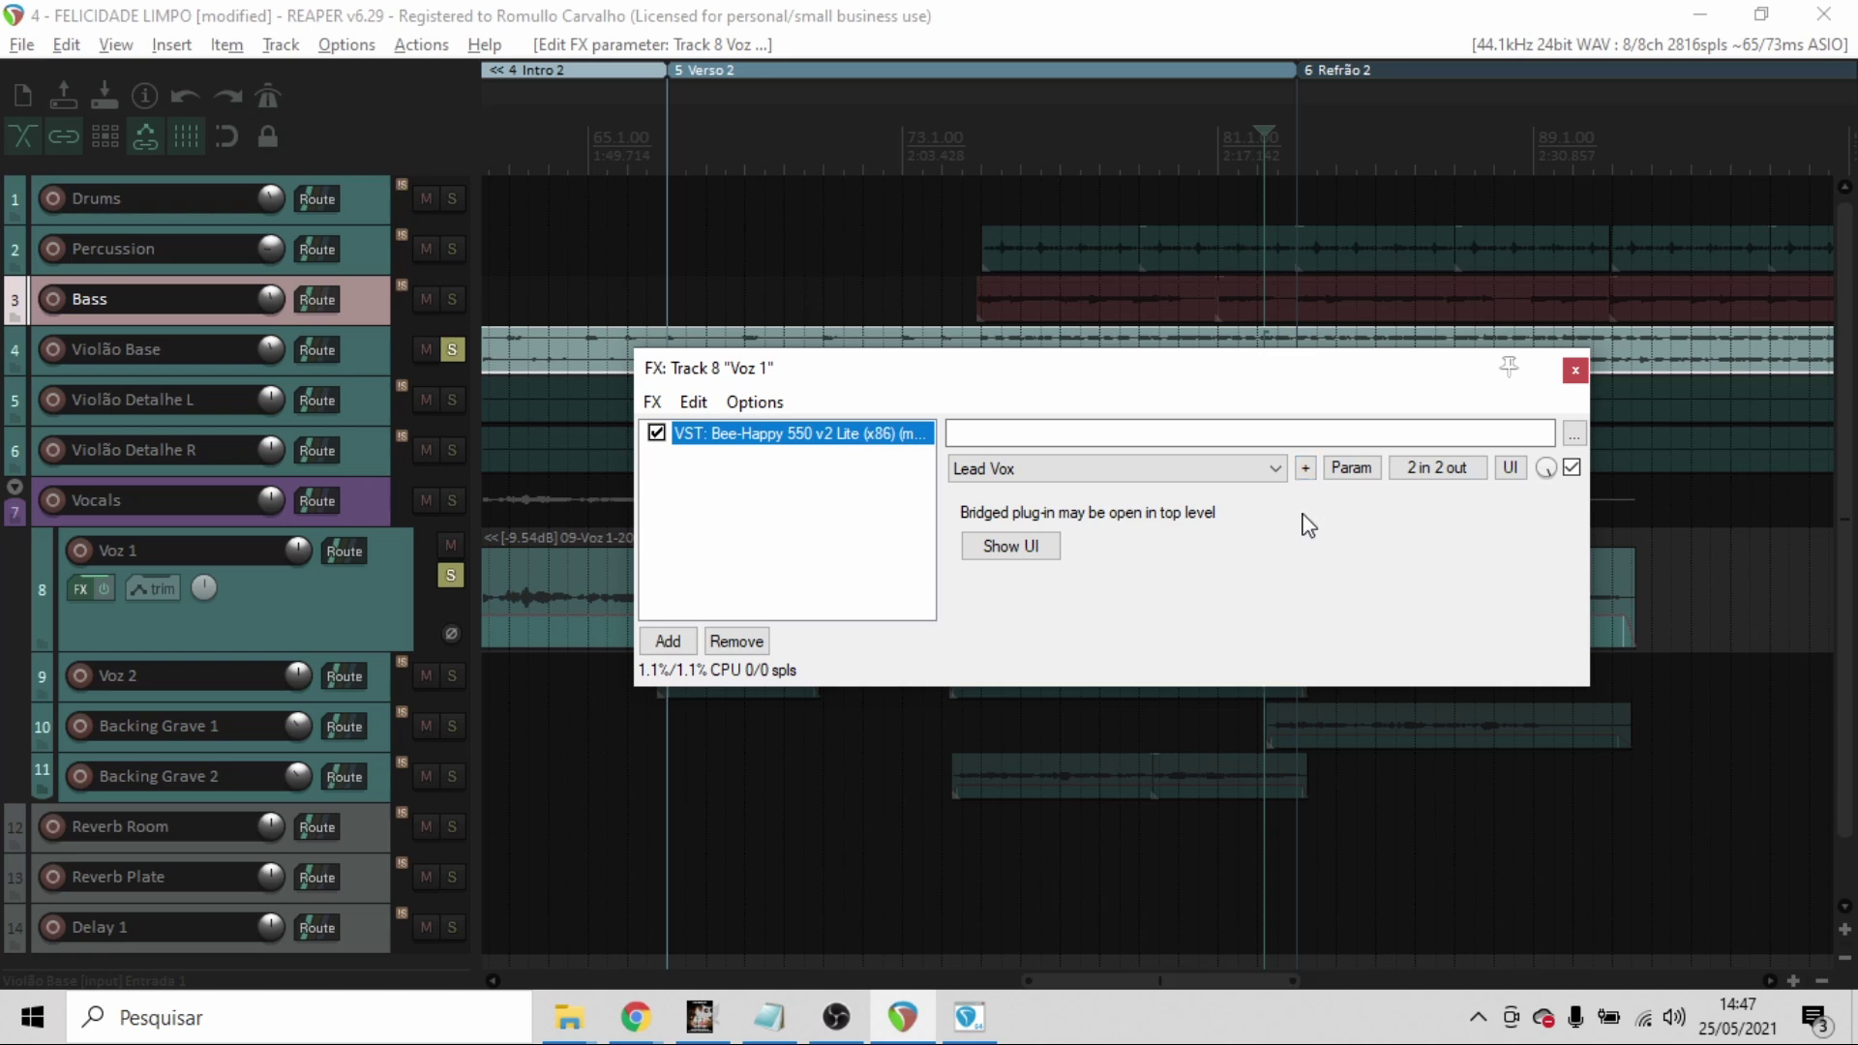
{"action": "left_click", "coordinate": [1306, 469]}
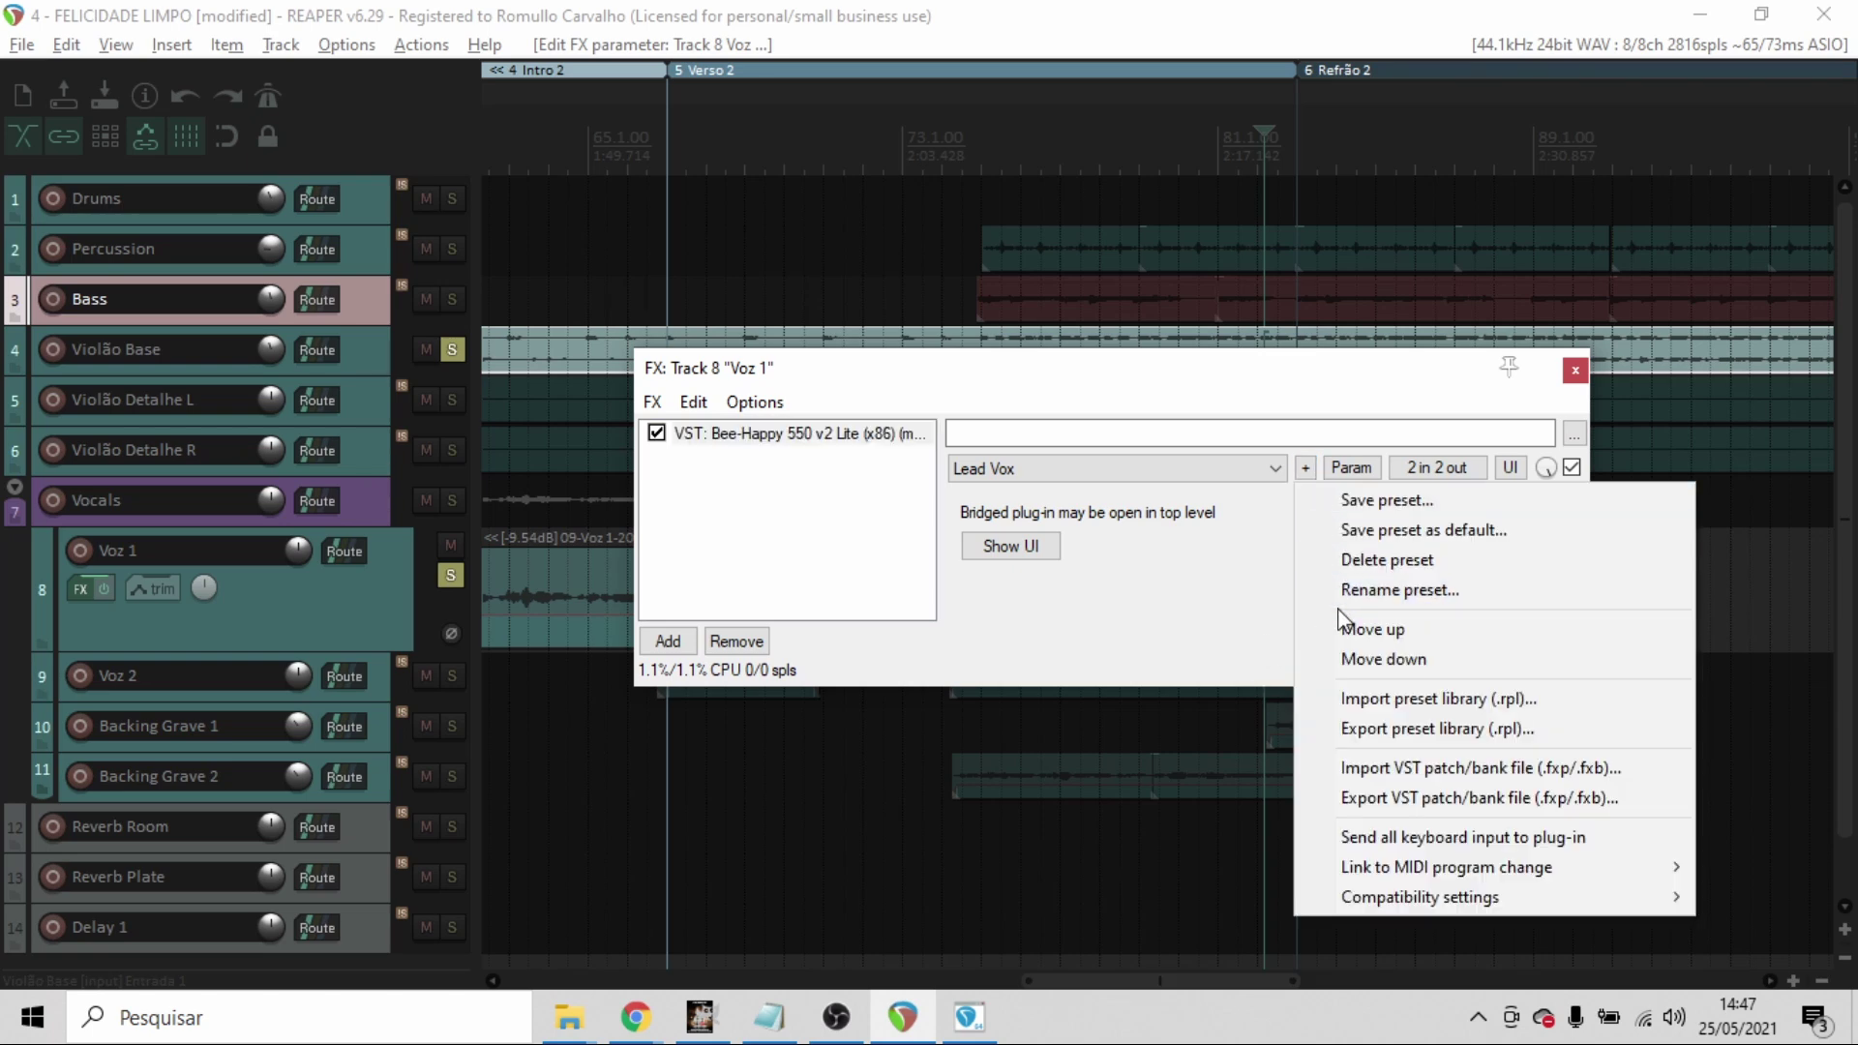
{"action": "left_click", "coordinate": [1355, 699]}
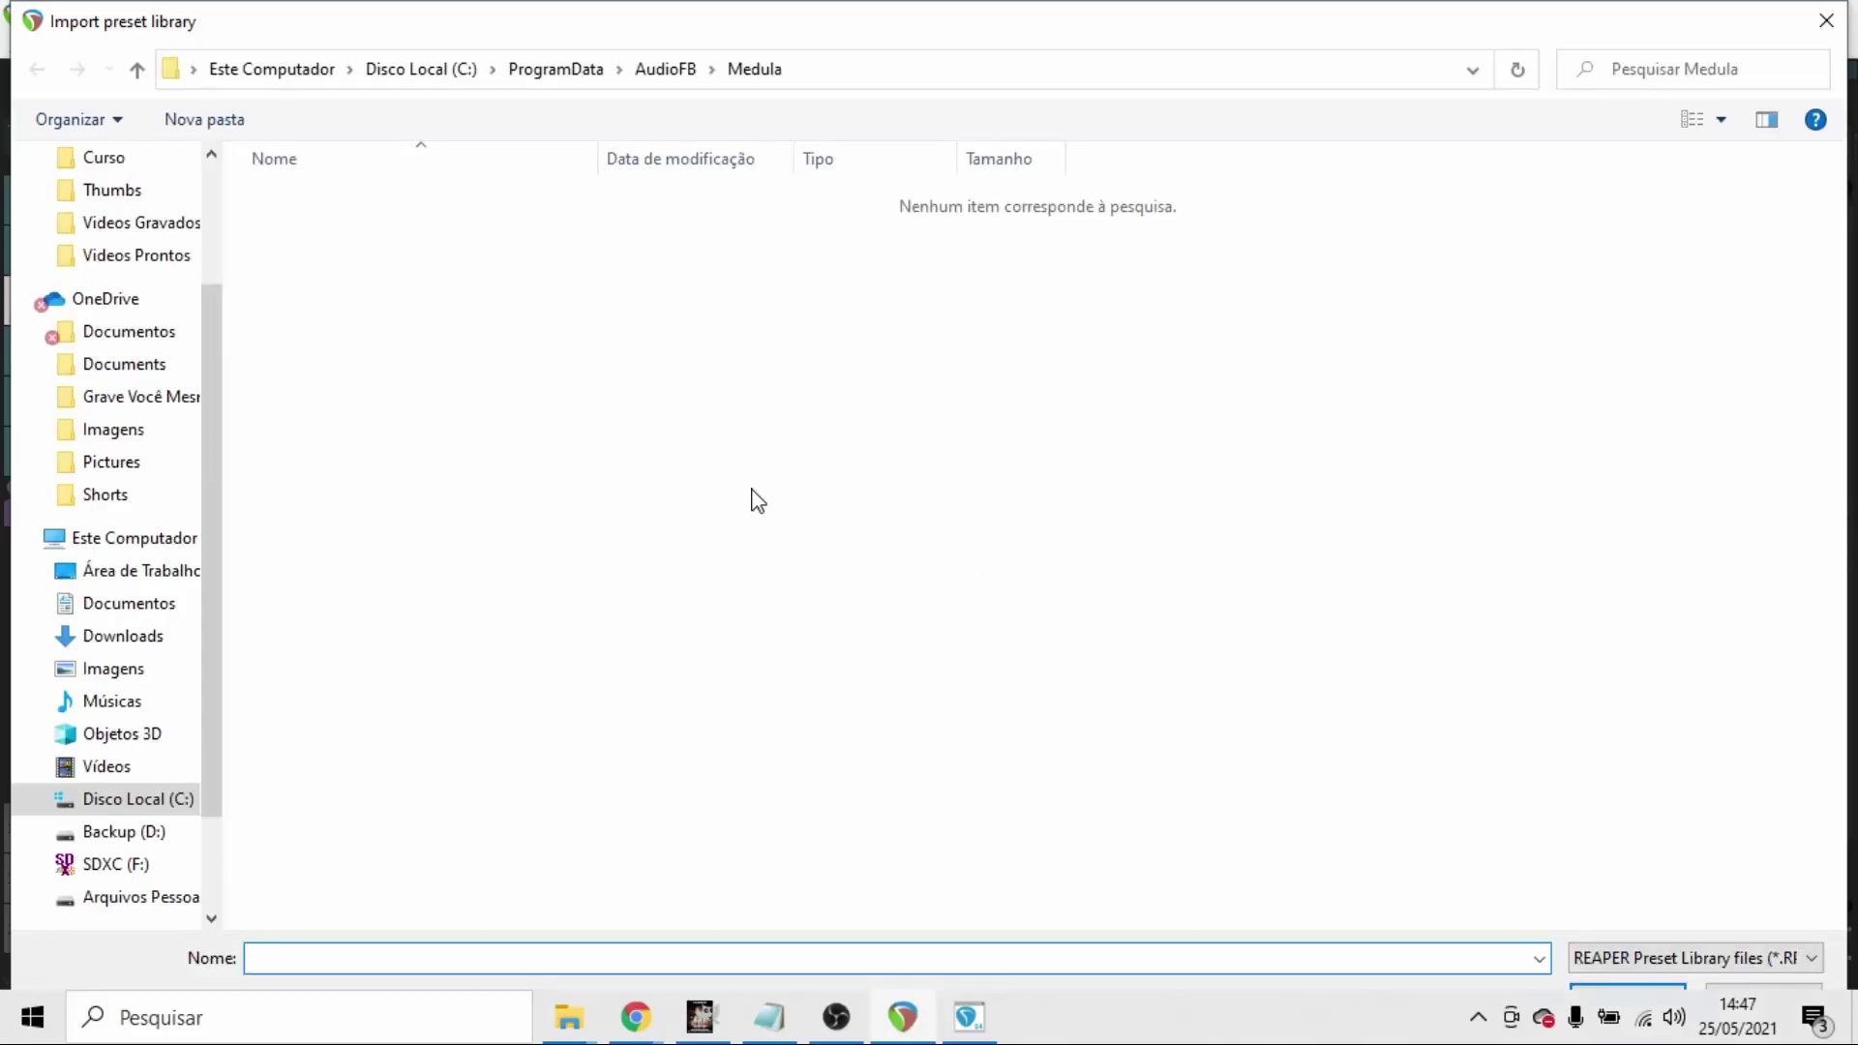
{"action": "left_click", "coordinate": [124, 838]}
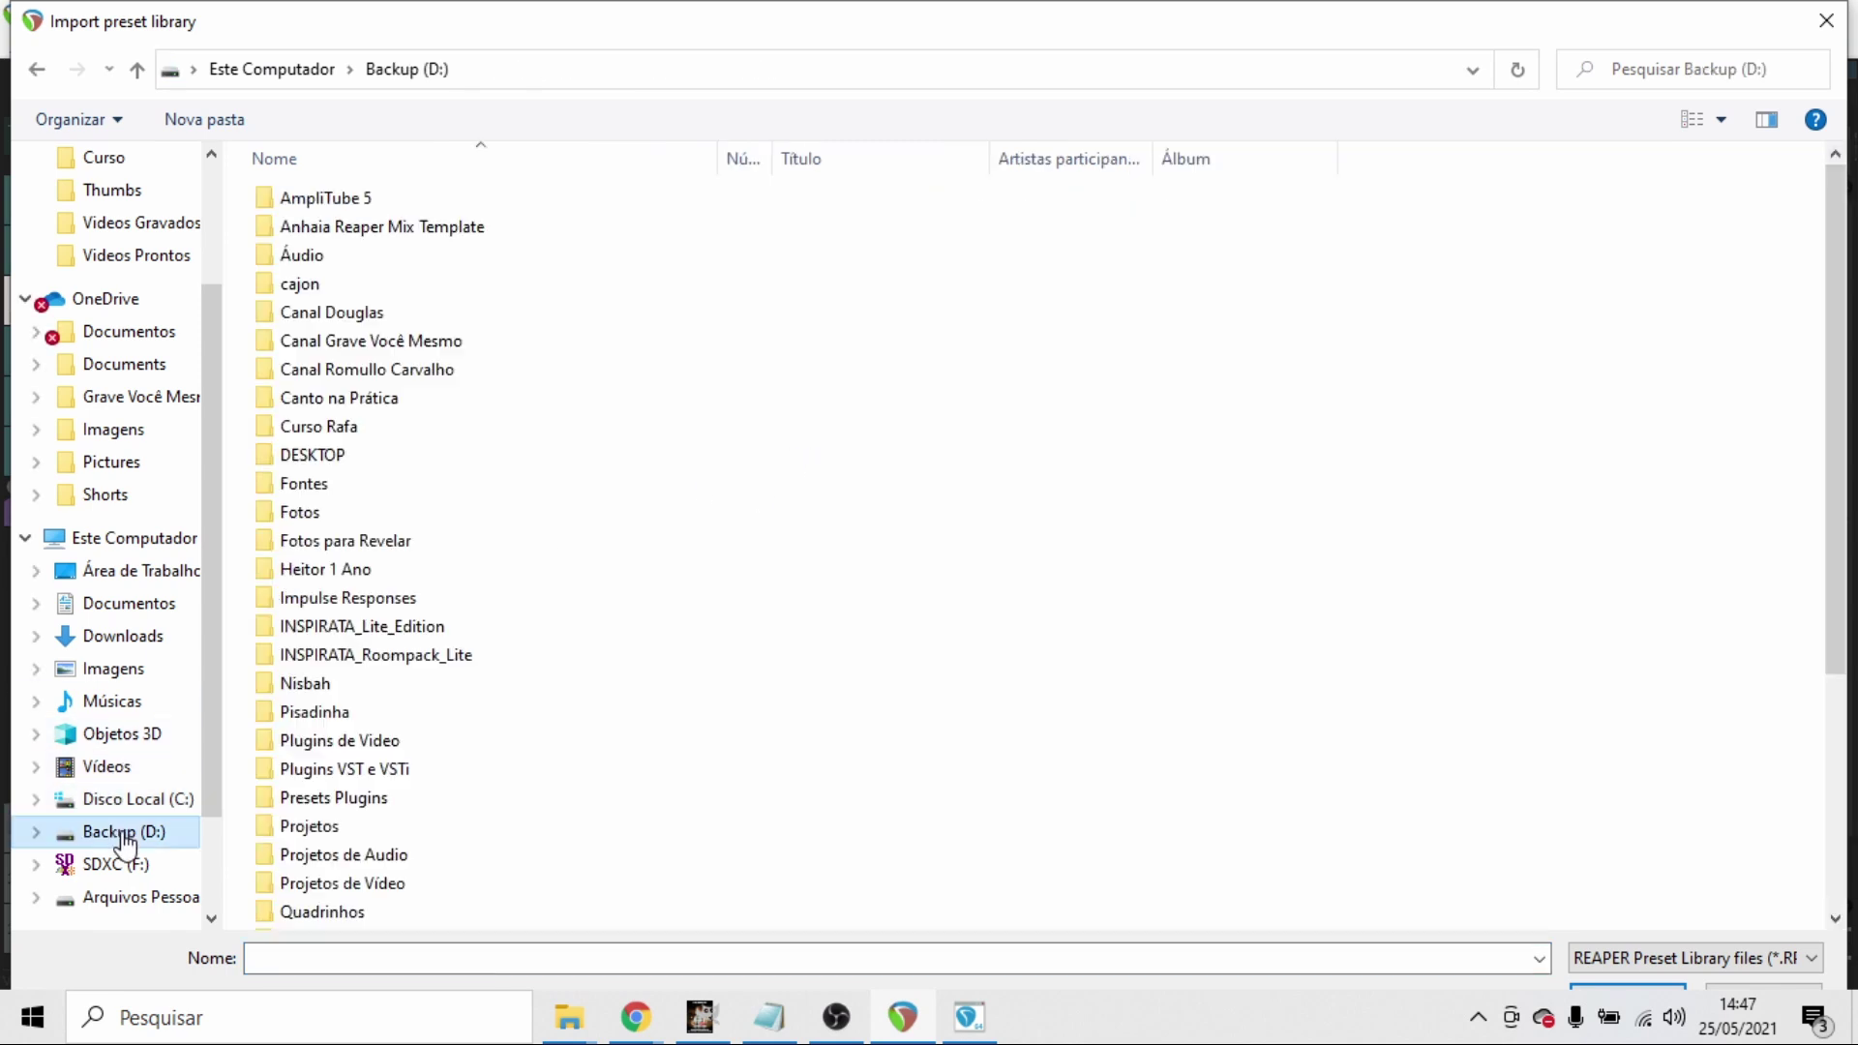
{"action": "double_click", "coordinate": [356, 805]}
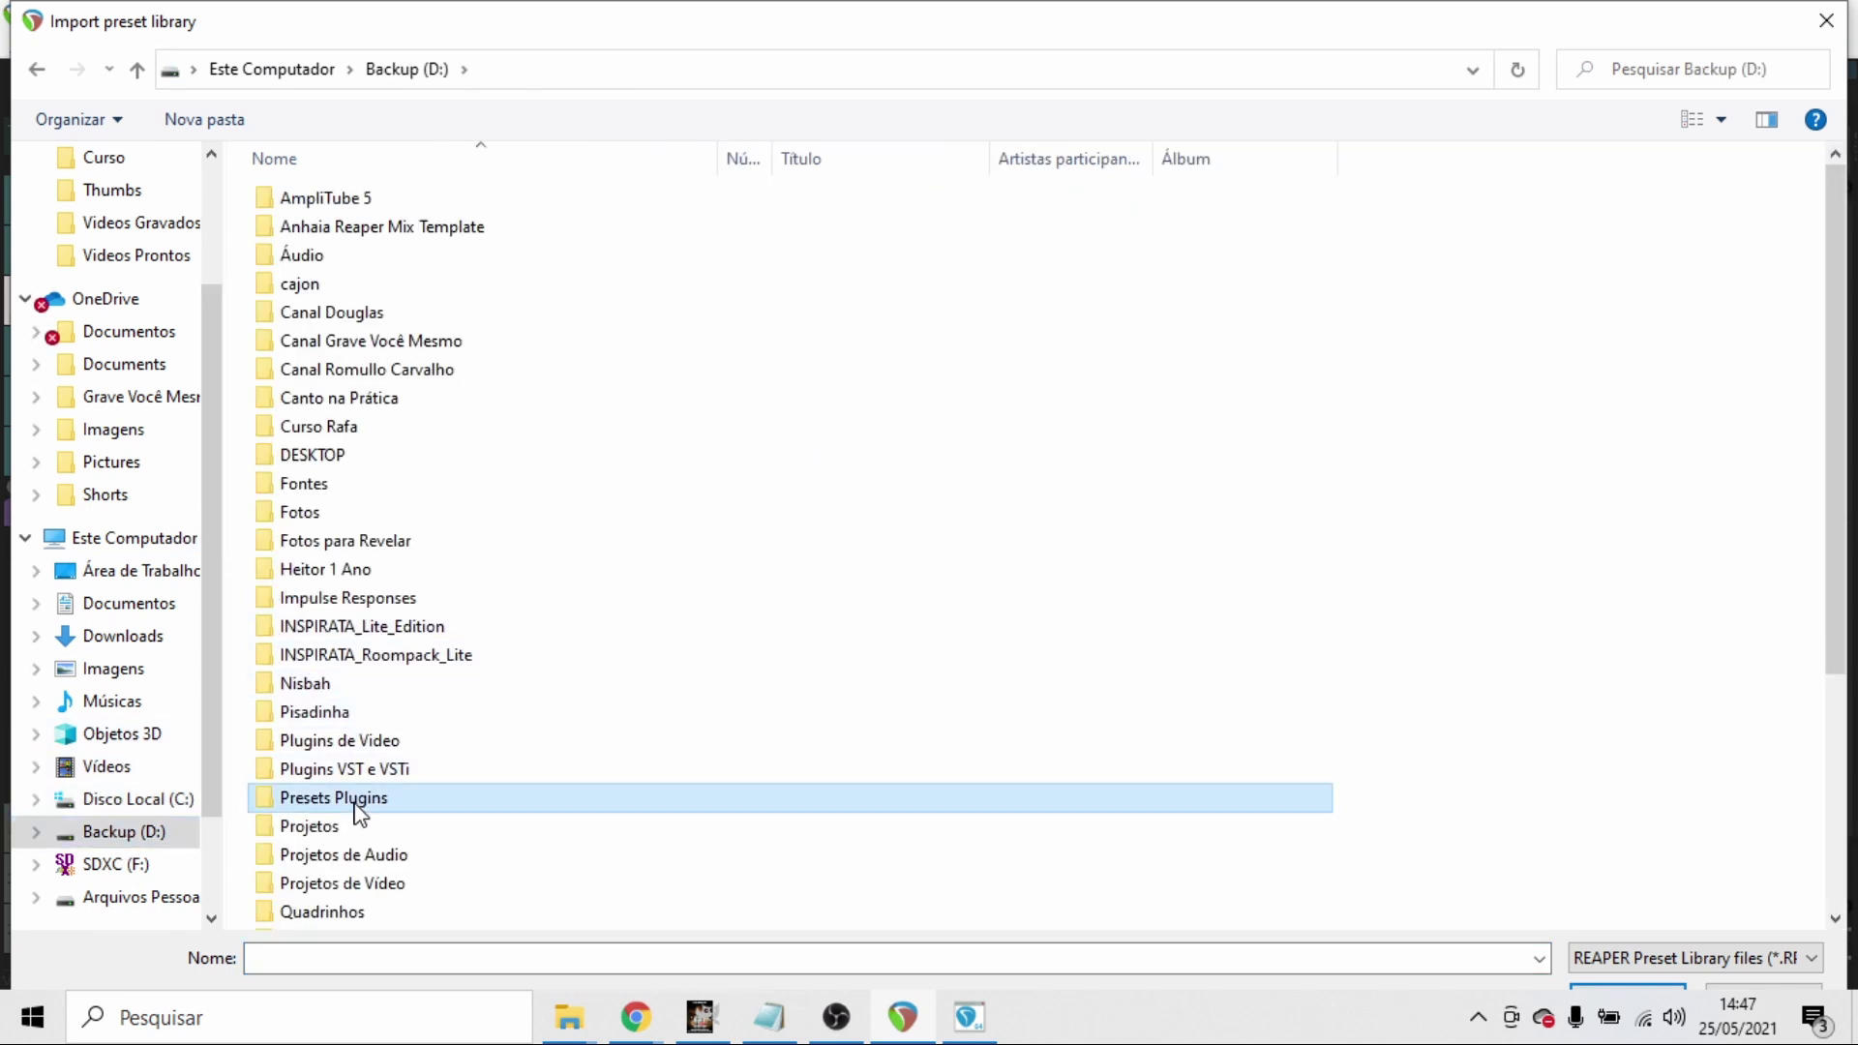
{"action": "double_click", "coordinate": [320, 285]}
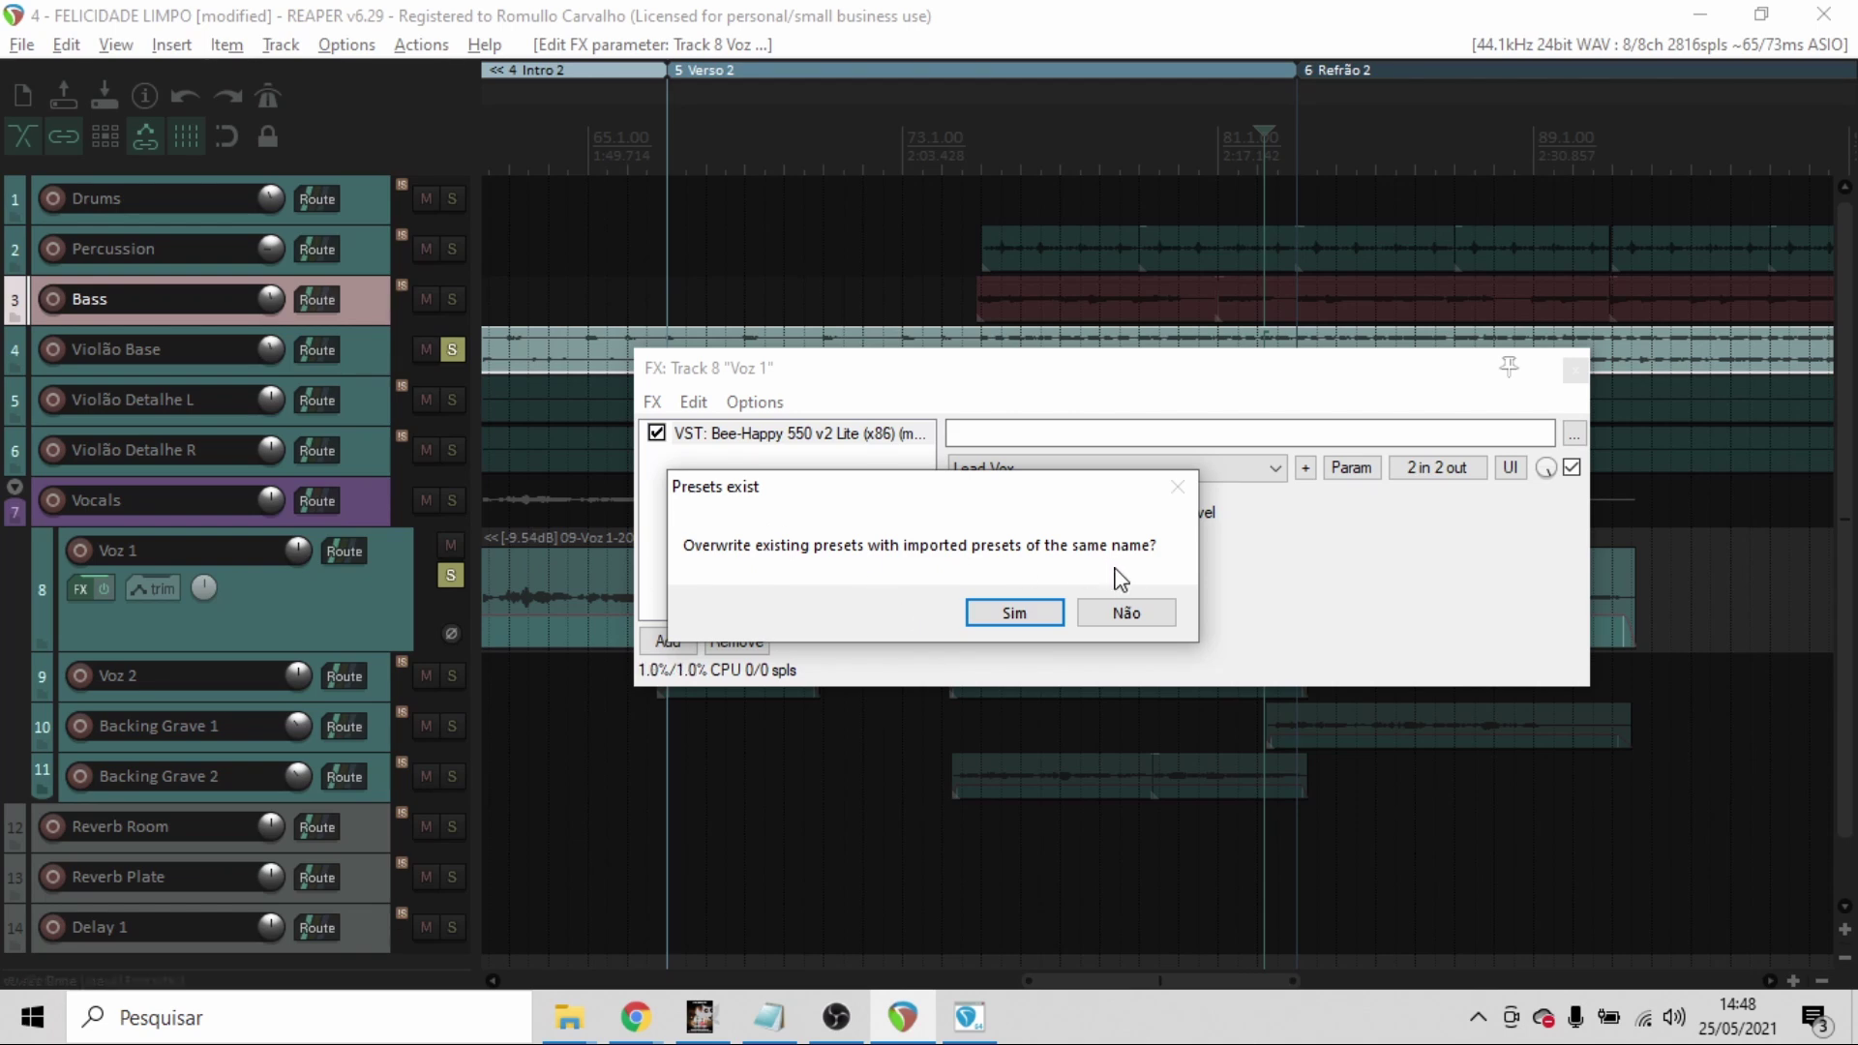
{"action": "left_click", "coordinate": [1126, 609]}
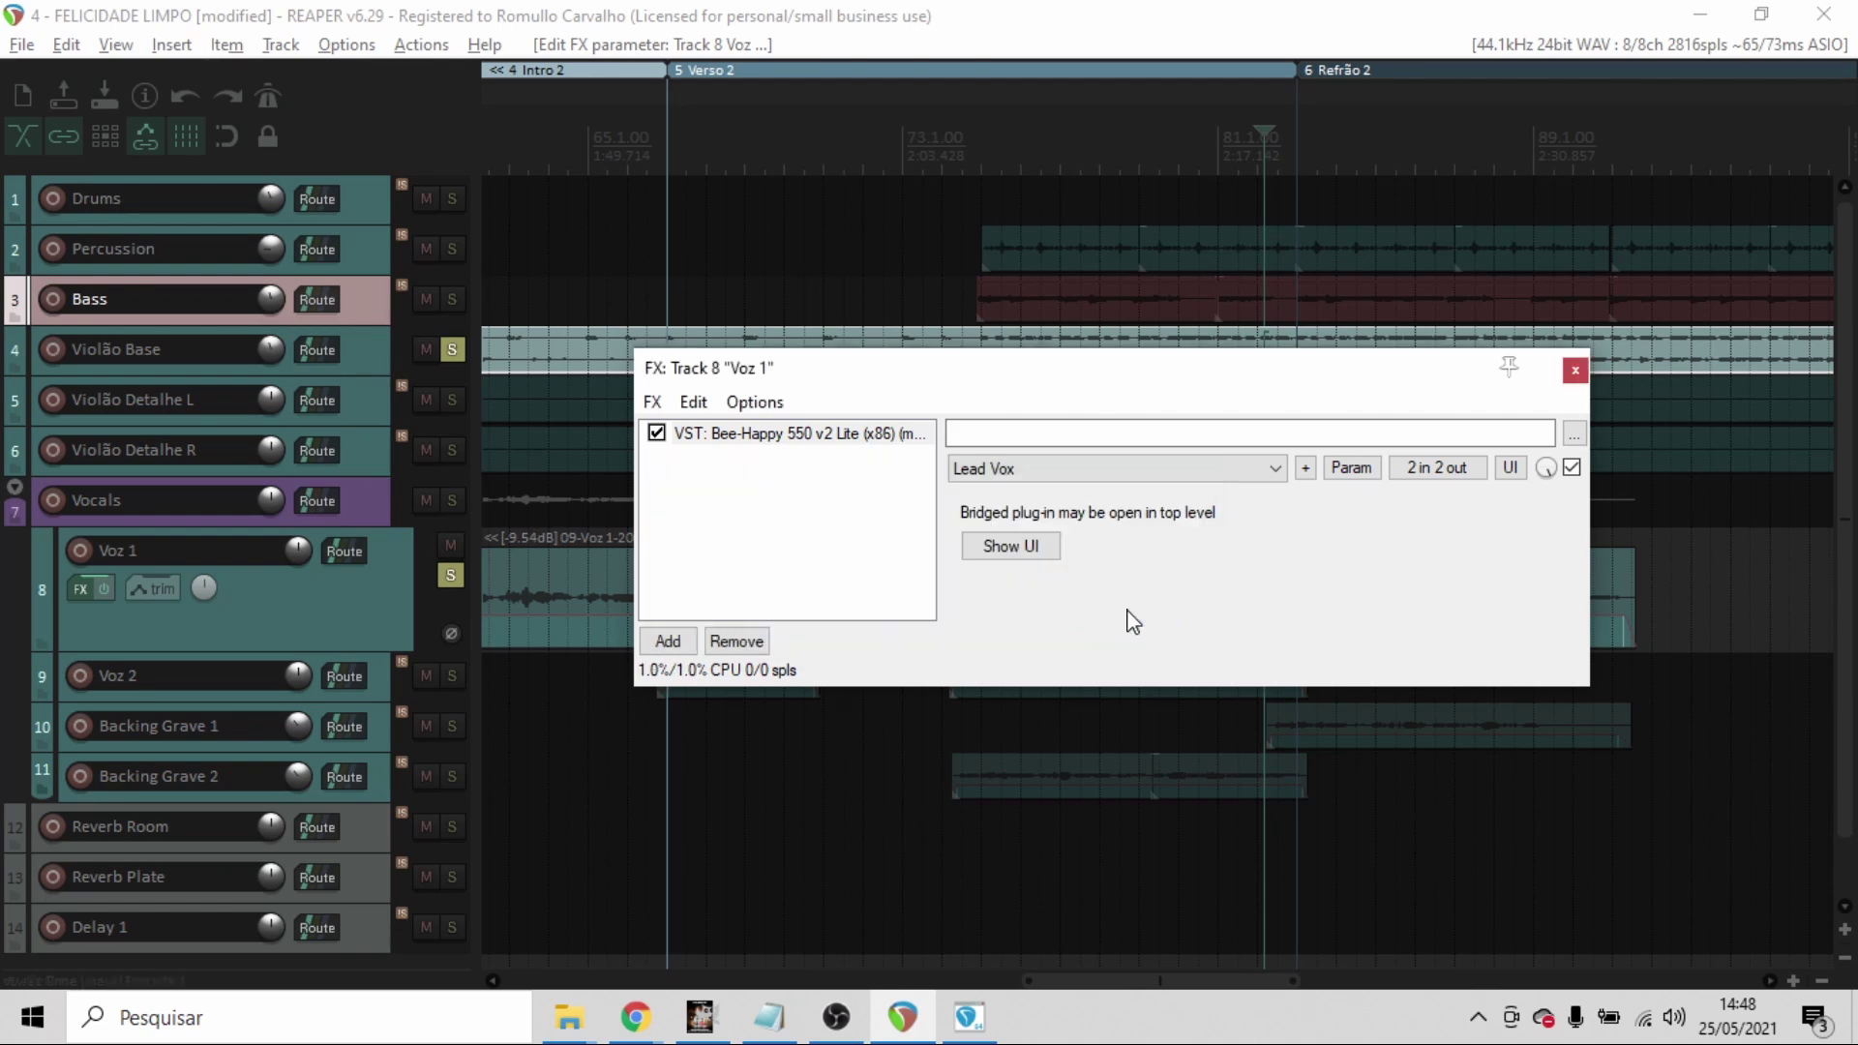
- Look through the EQ's preset list without changing the Lead Vox selection, and open the Bee-Happy 550 interface in a floating window
{"action": "left_click", "coordinate": [1110, 475]}
{"action": "scroll", "coordinate": [1123, 629], "scroll_direction": "down", "scroll_amount": 15}
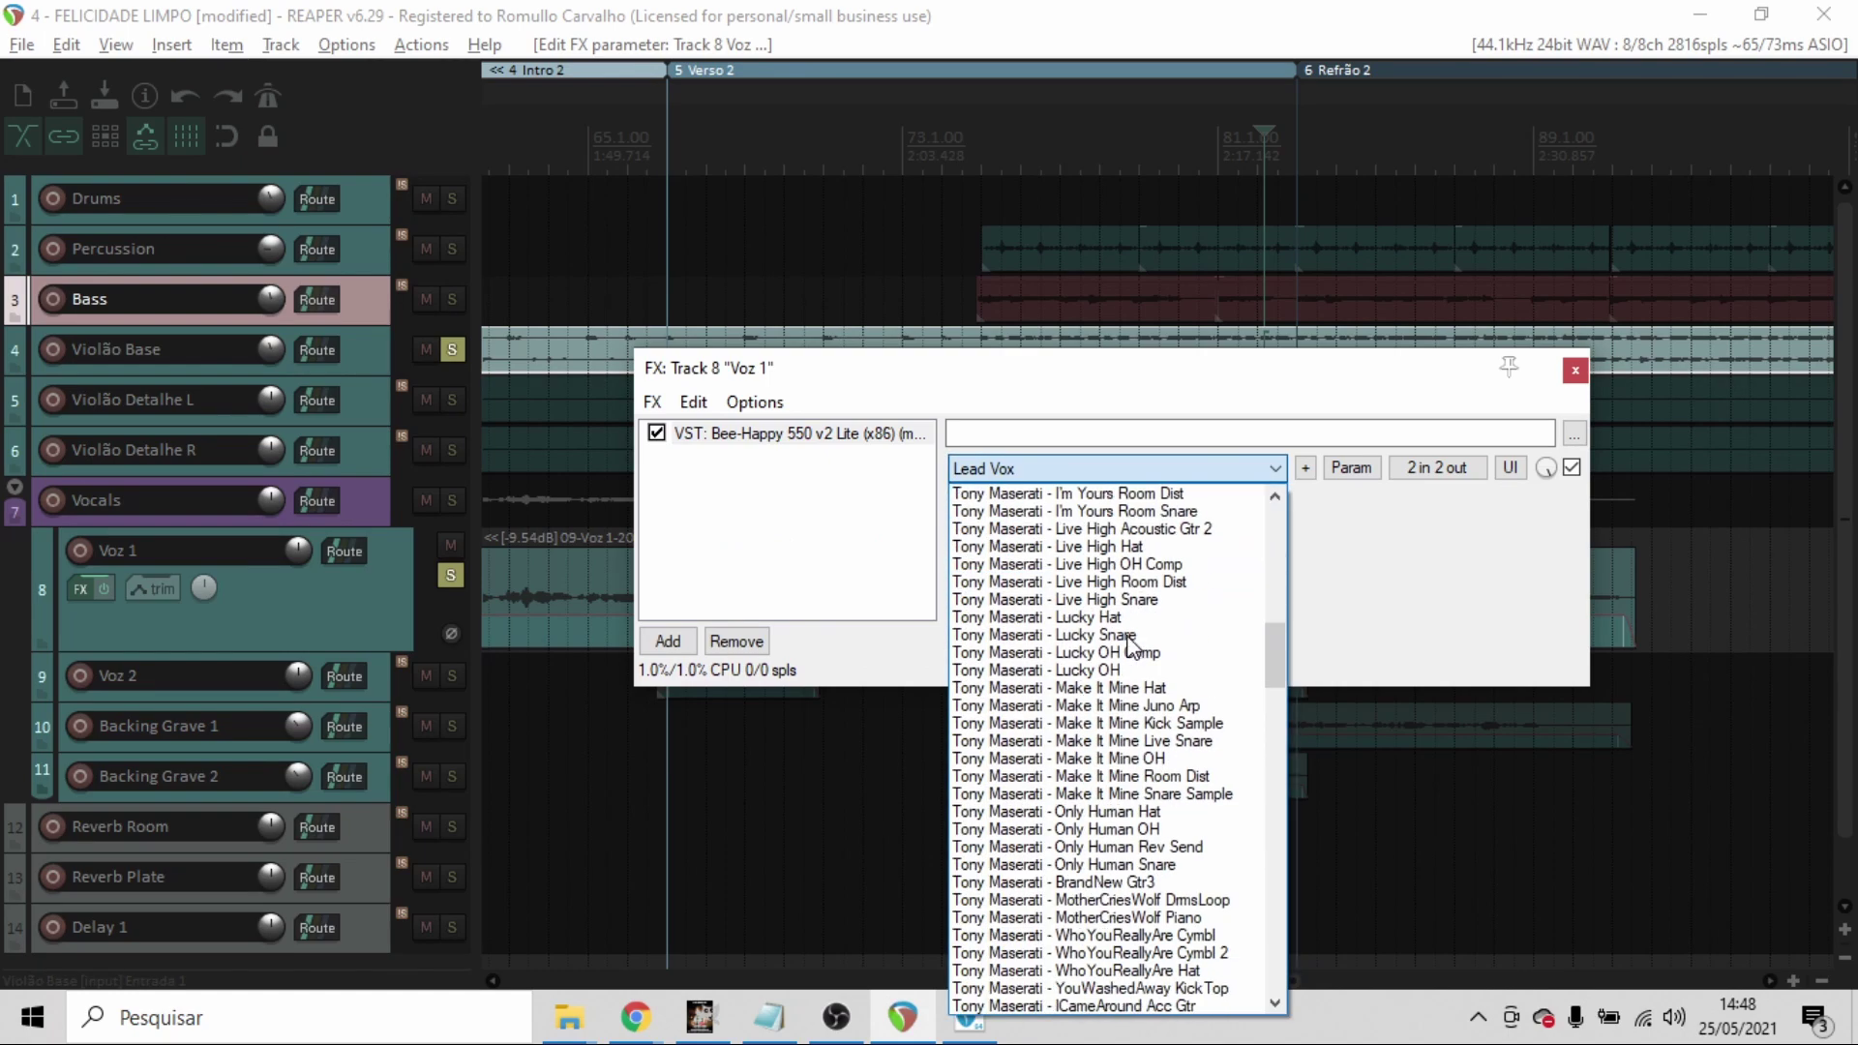
{"action": "scroll", "coordinate": [1128, 641], "scroll_direction": "down", "scroll_amount": 8}
{"action": "scroll", "coordinate": [1131, 634], "scroll_direction": "up", "scroll_amount": 20}
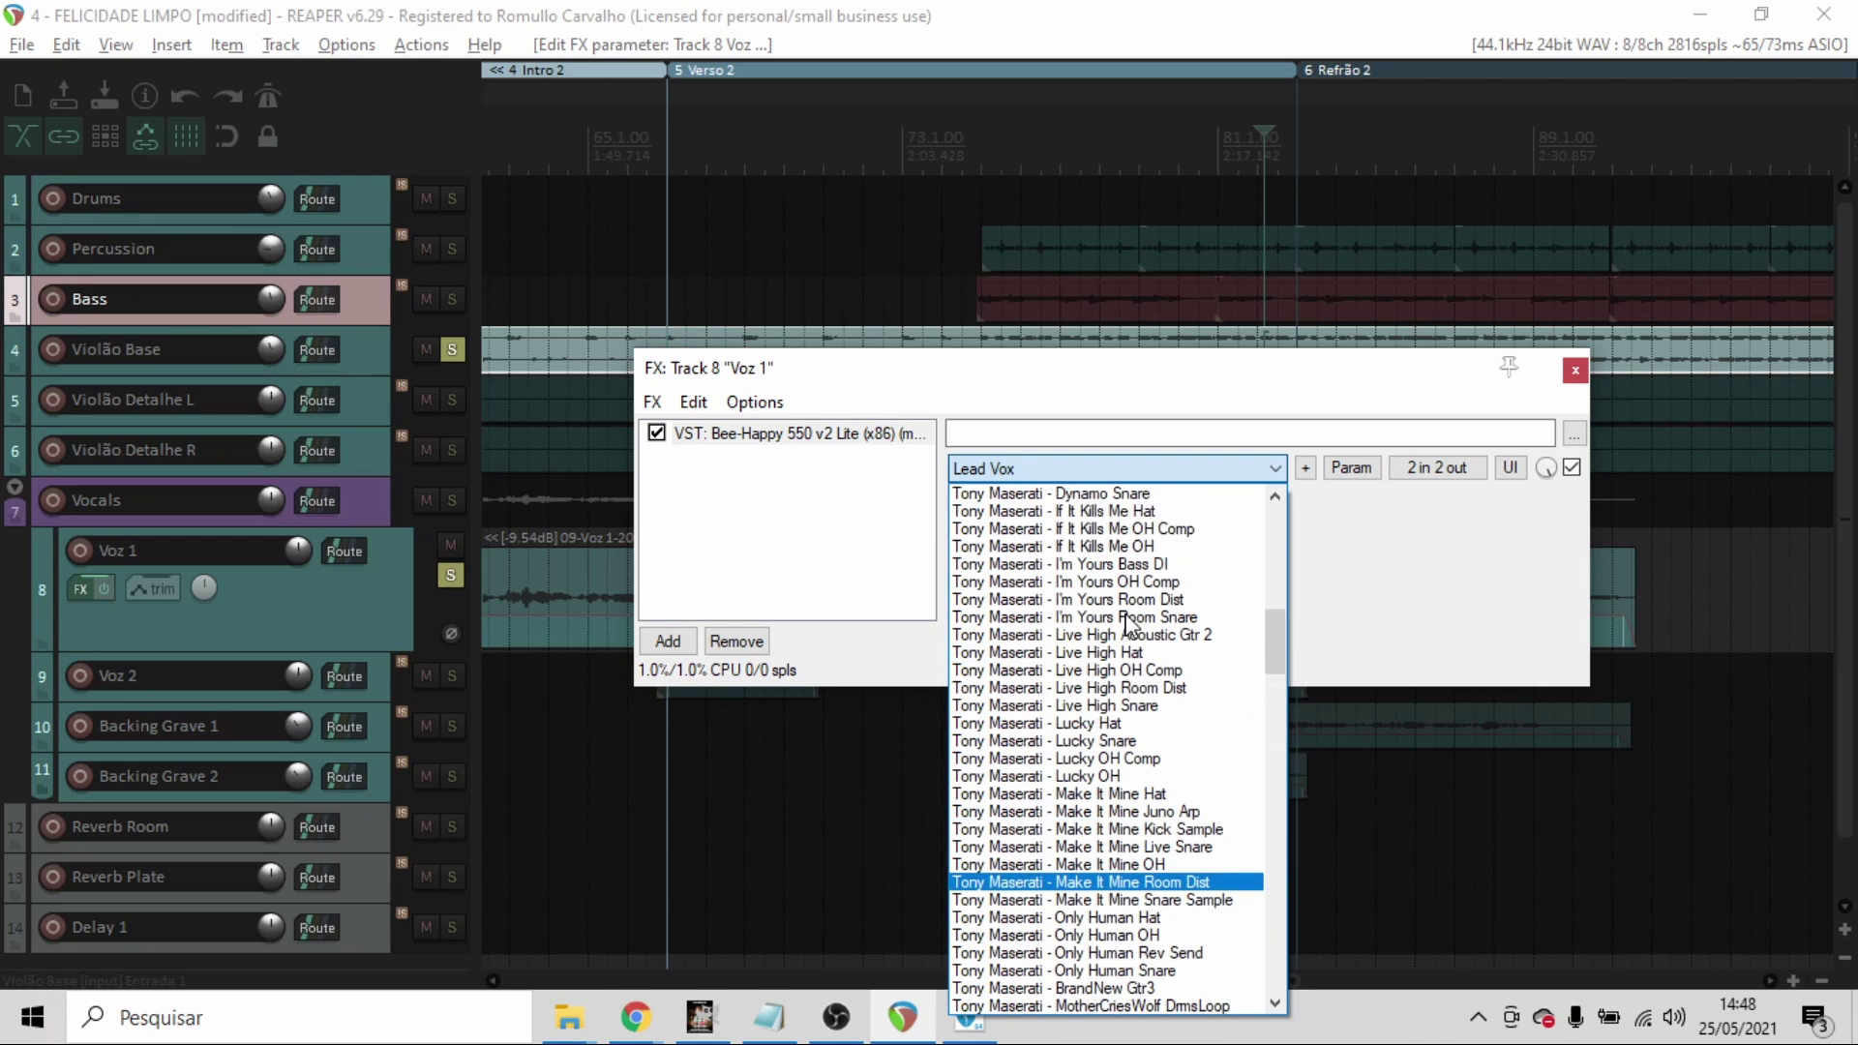
{"action": "scroll", "coordinate": [1130, 622], "scroll_direction": "up", "scroll_amount": 10}
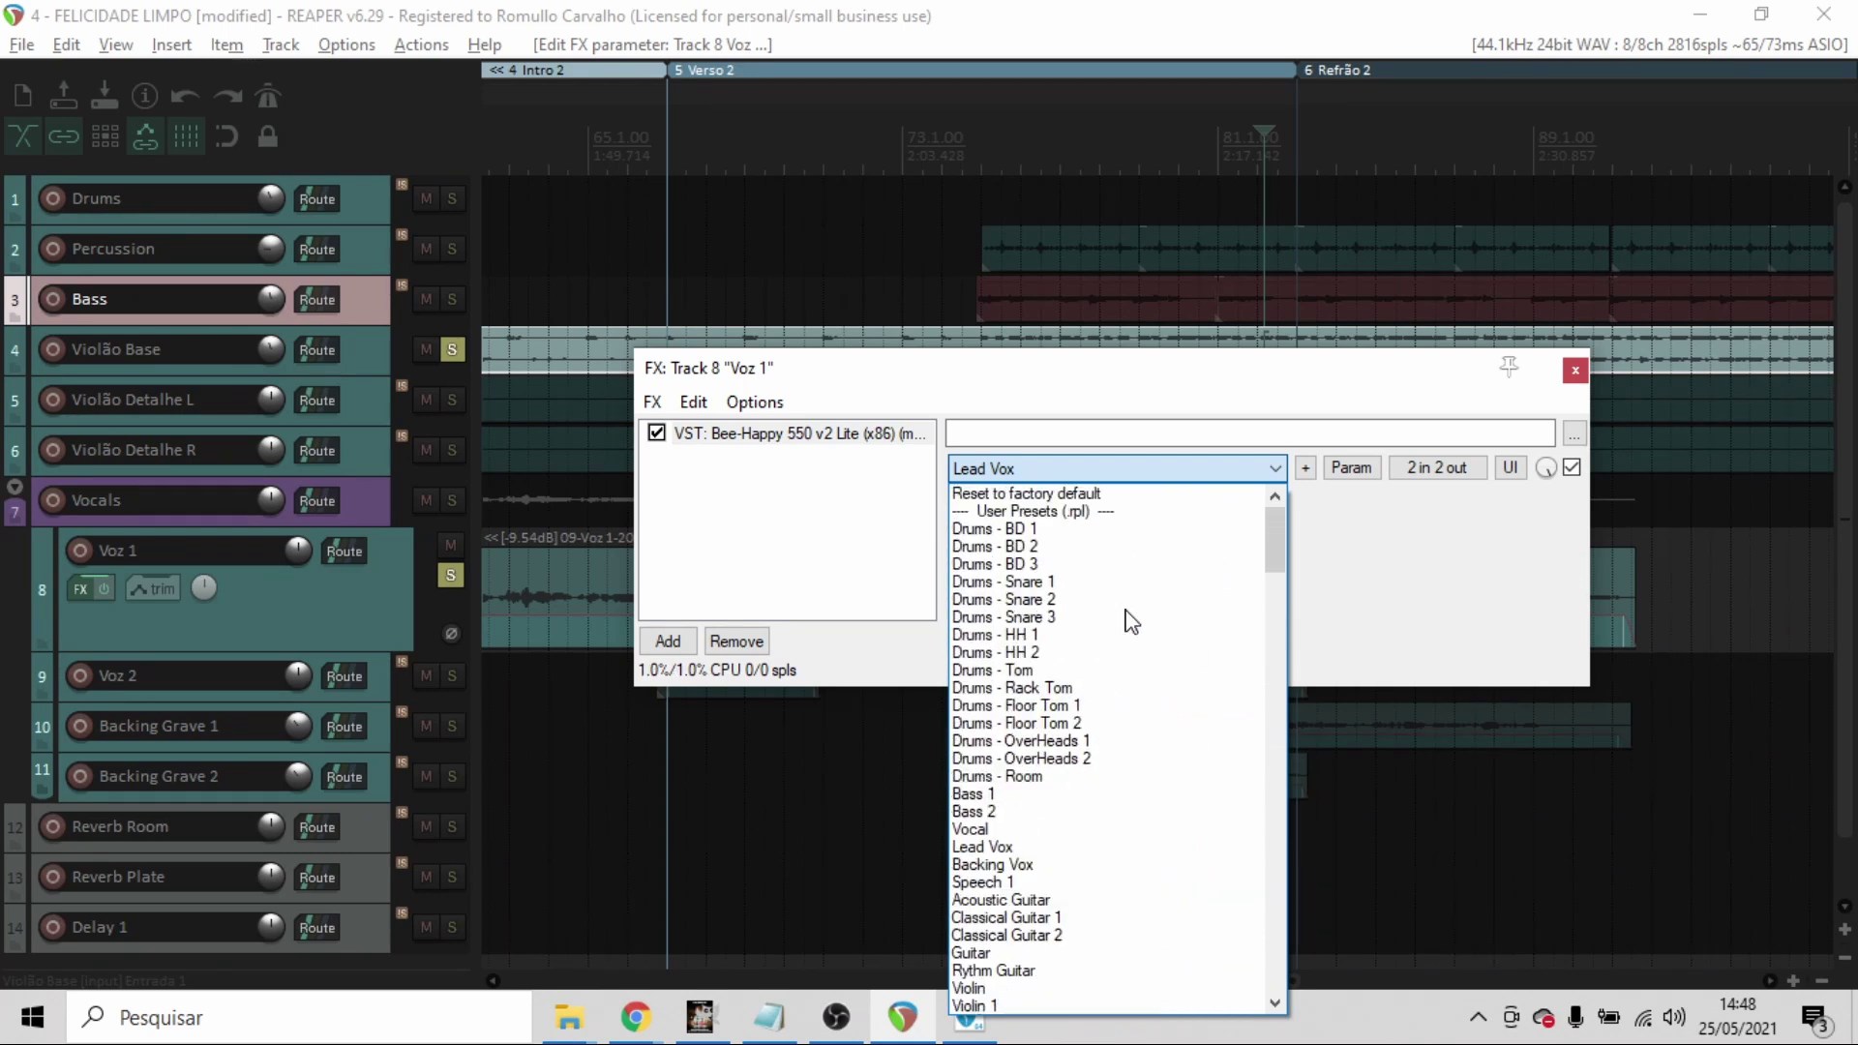
{"action": "left_click", "coordinate": [1415, 590]}
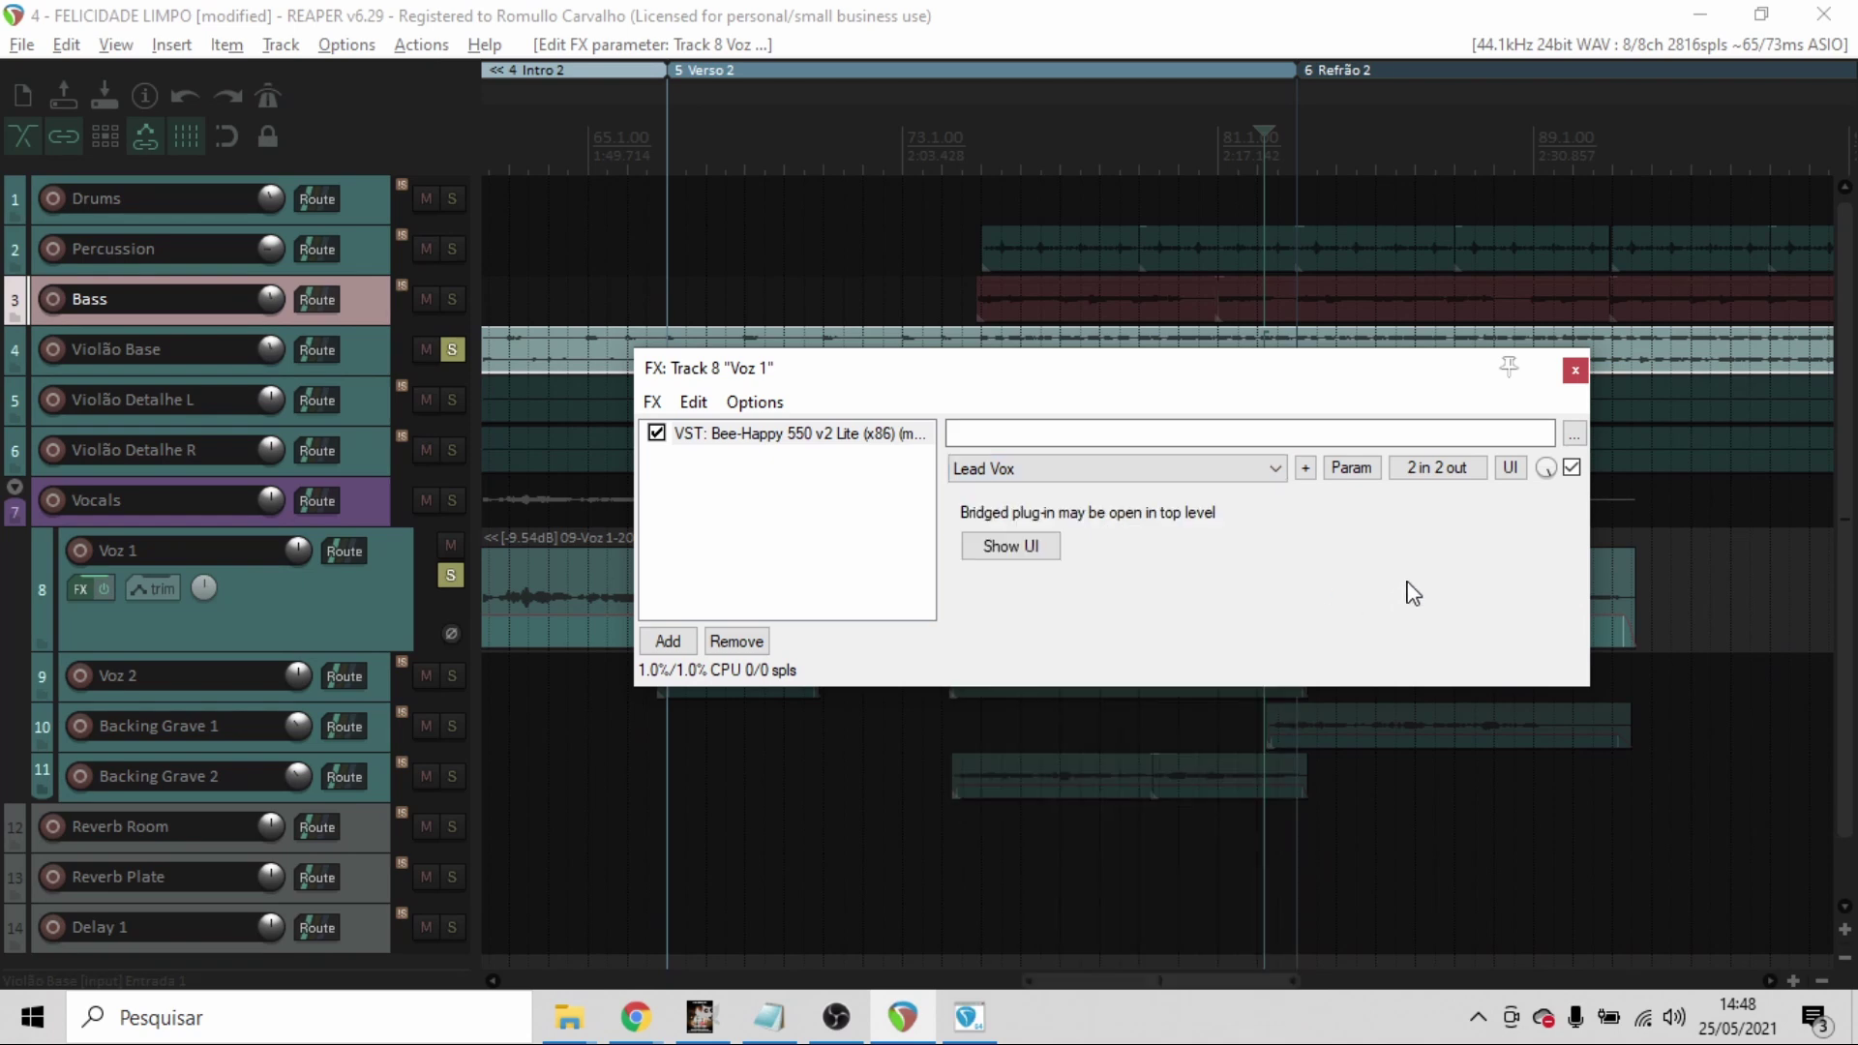
{"action": "double_click", "coordinate": [800, 454]}
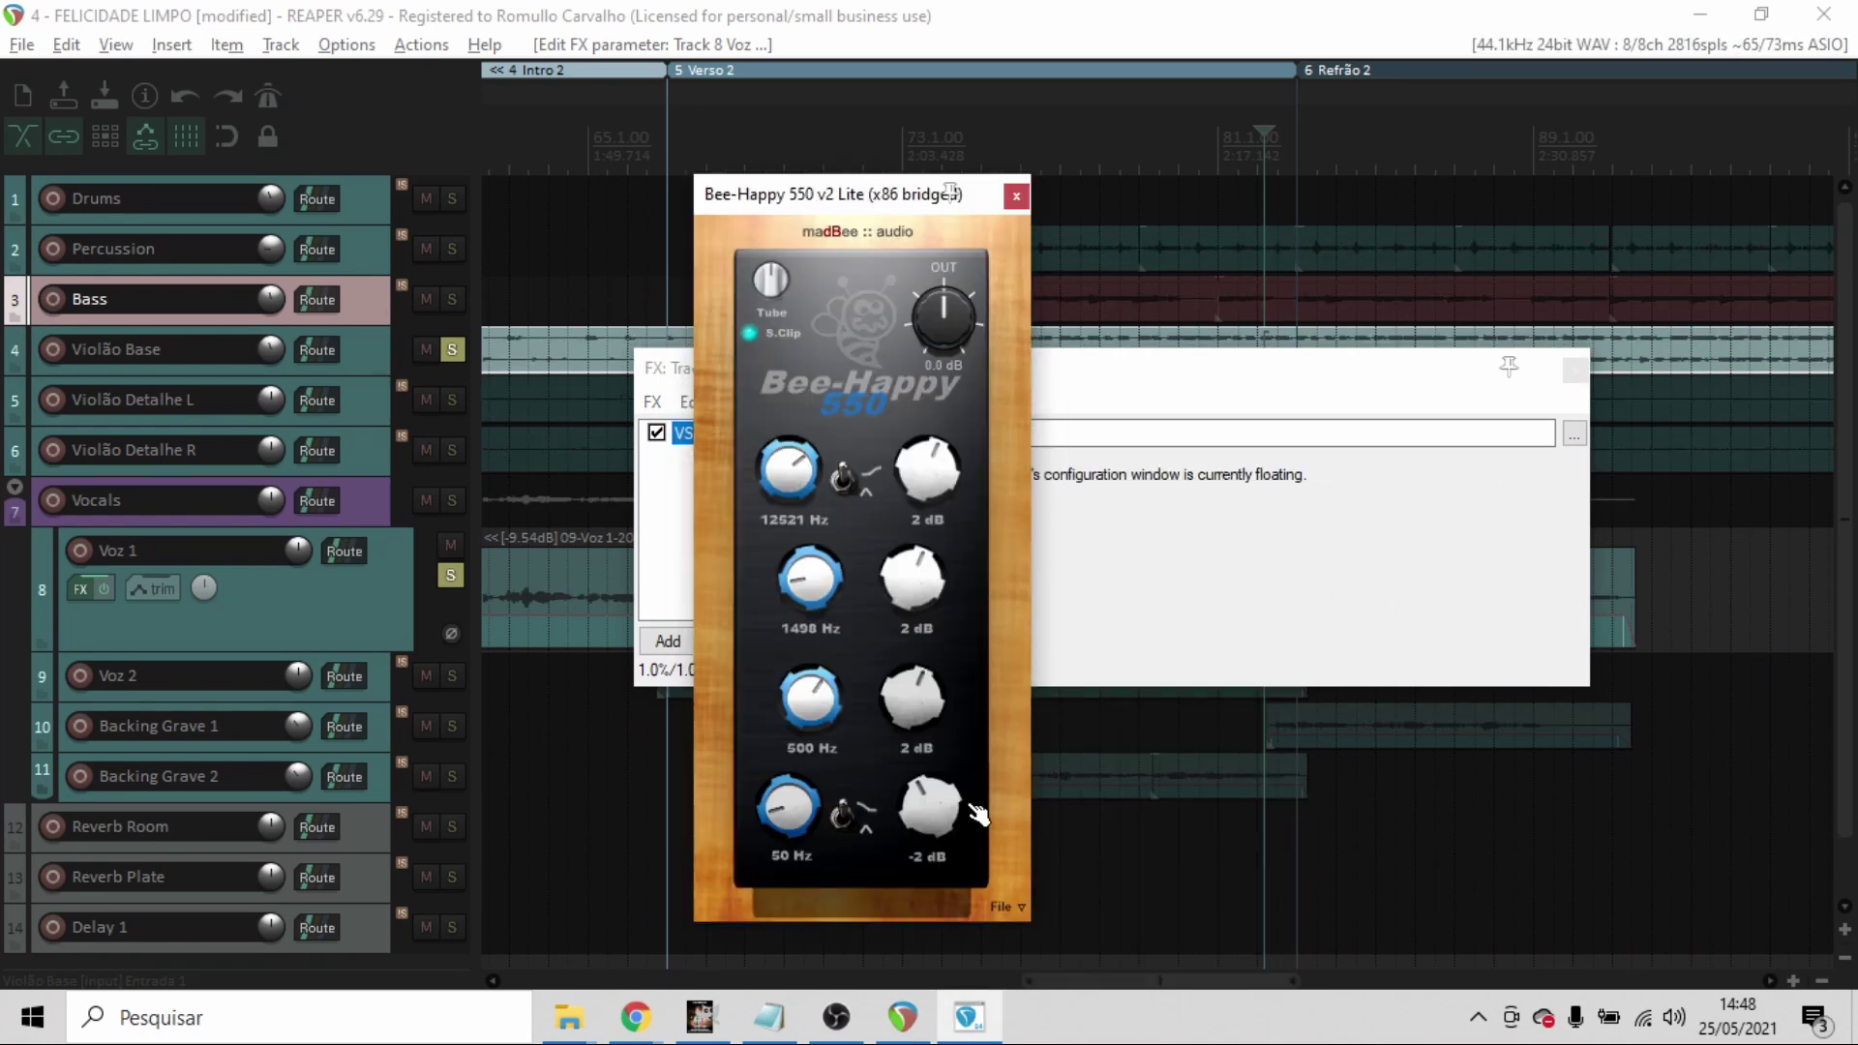